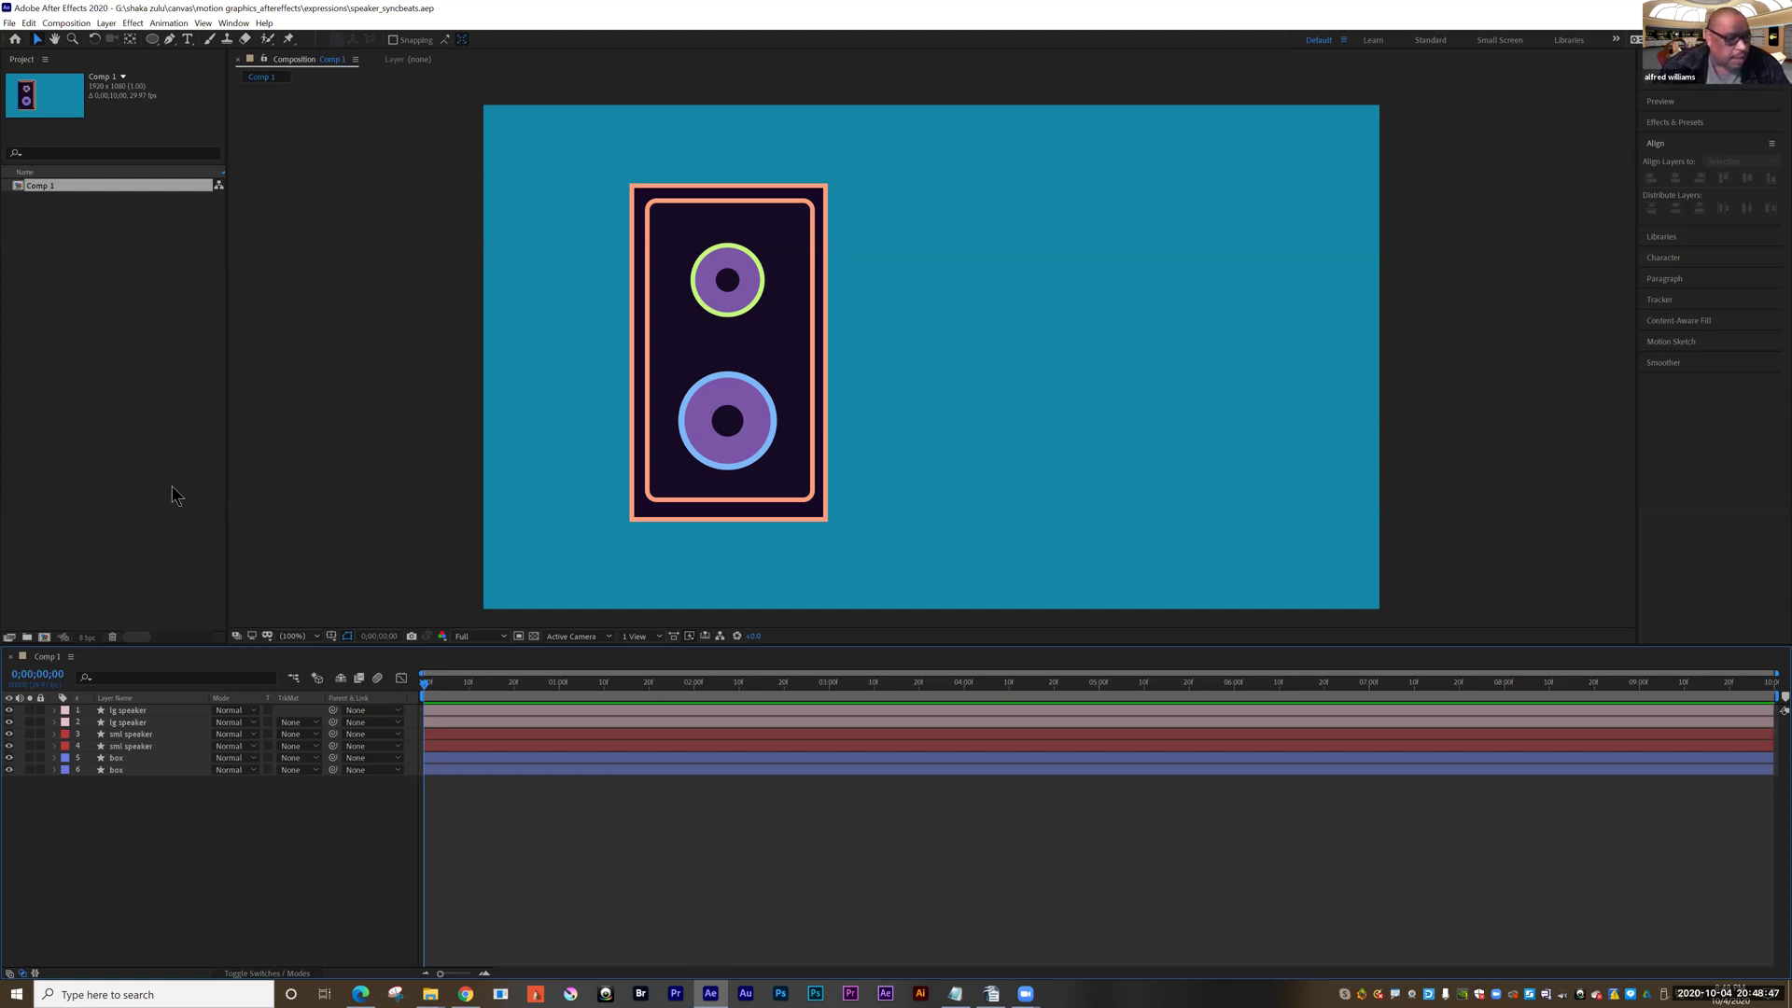
Step: Toggle the visibility of each speaker and box layer to identify which part of the artwork it holds
left_click(9, 711)
left_click(9, 711)
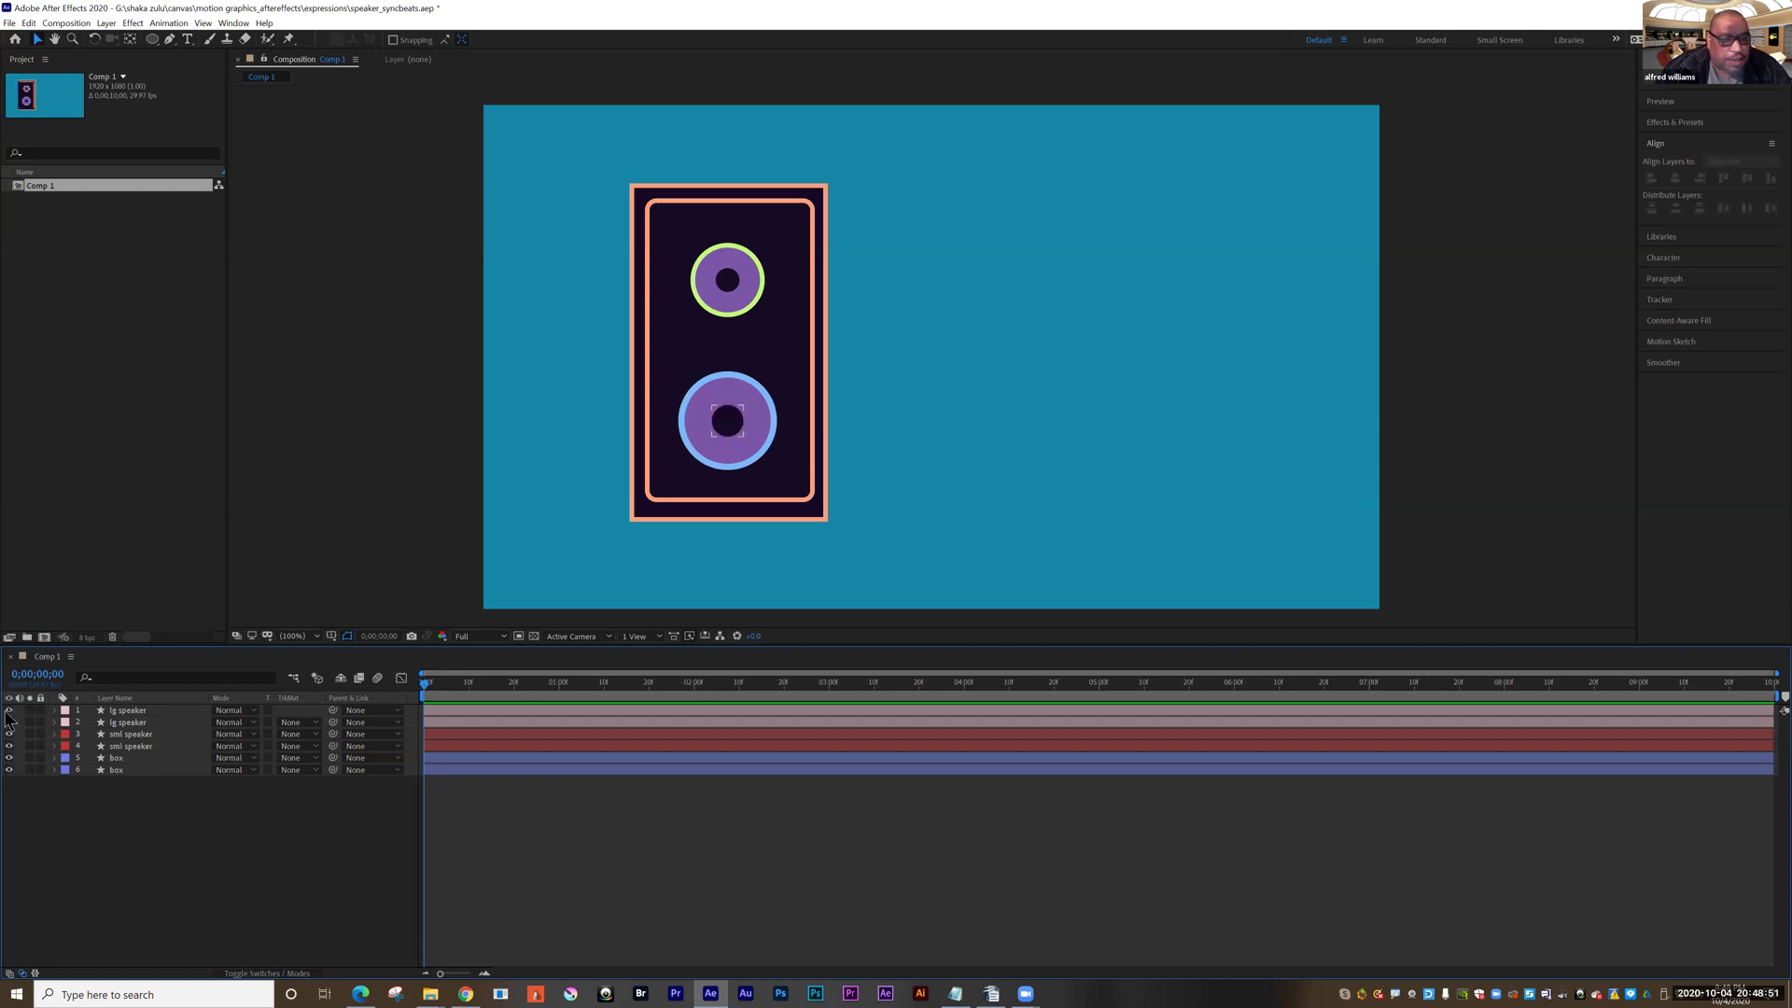
left_click(9, 724)
left_click(8, 723)
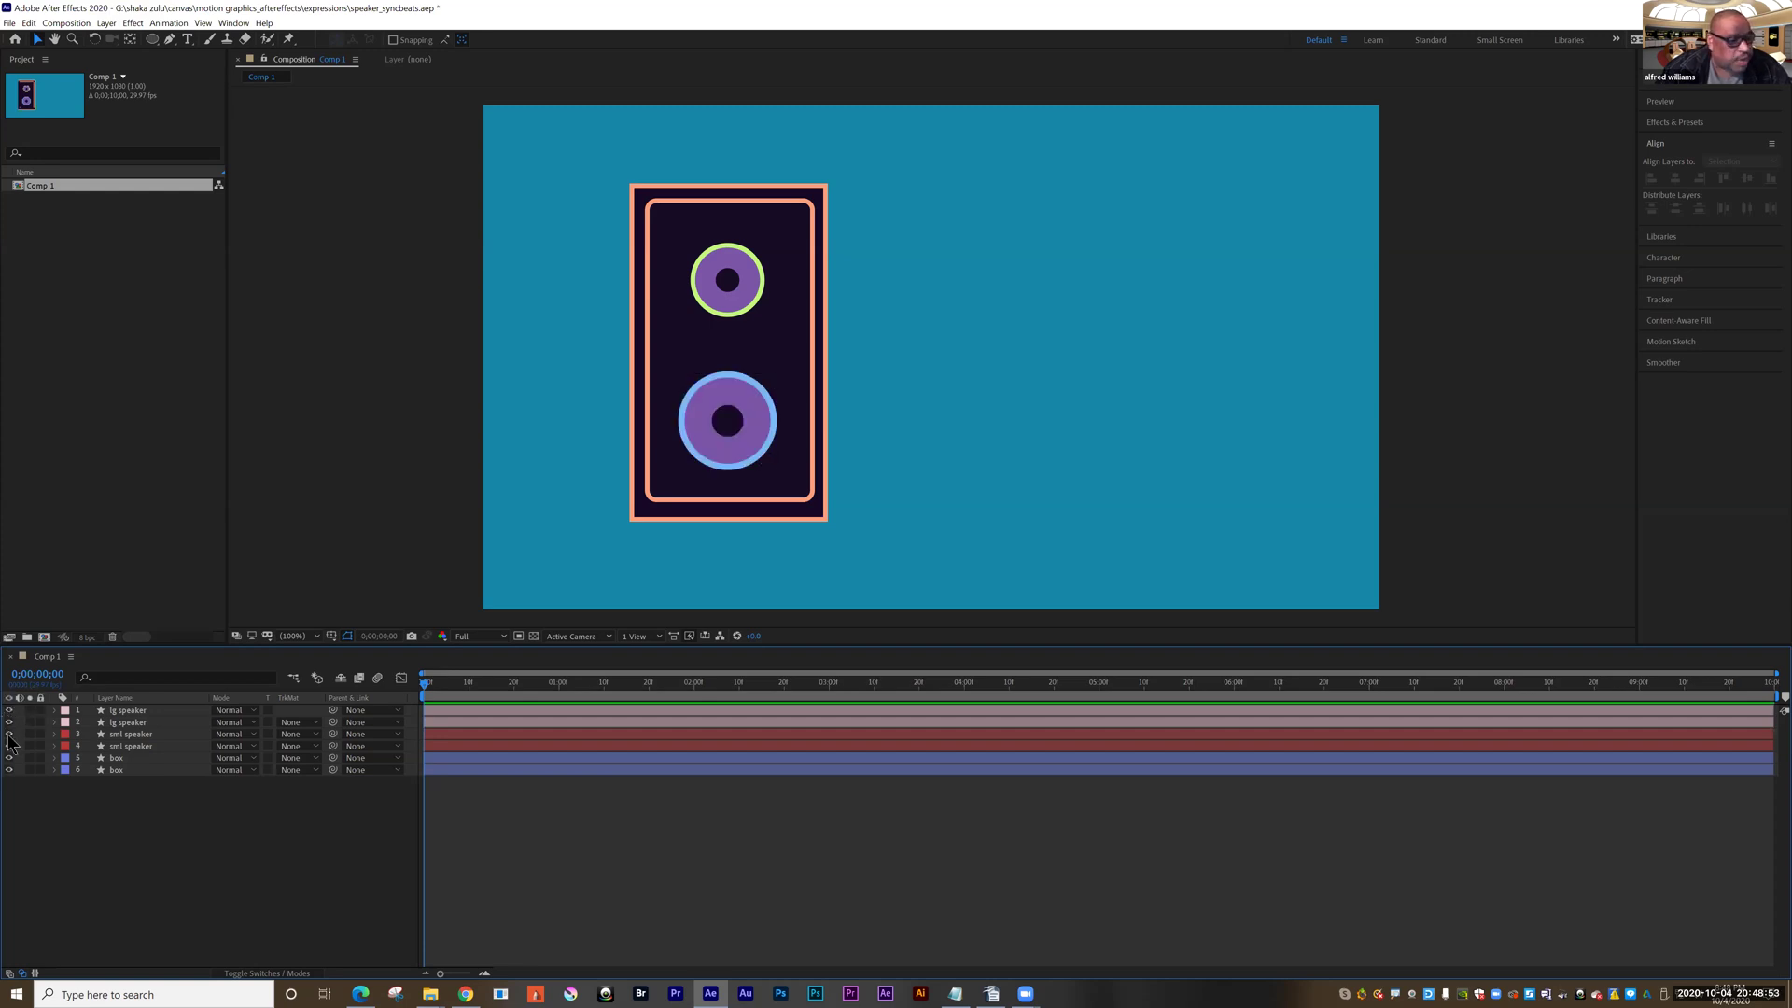
left_click(8, 735)
left_click(8, 734)
left_click(8, 746)
left_click(9, 758)
left_click(9, 758)
left_click(9, 770)
left_click(9, 770)
Step: Lock both box layers and make the hidden small speaker layer visible again
left_click(40, 758)
left_click(40, 770)
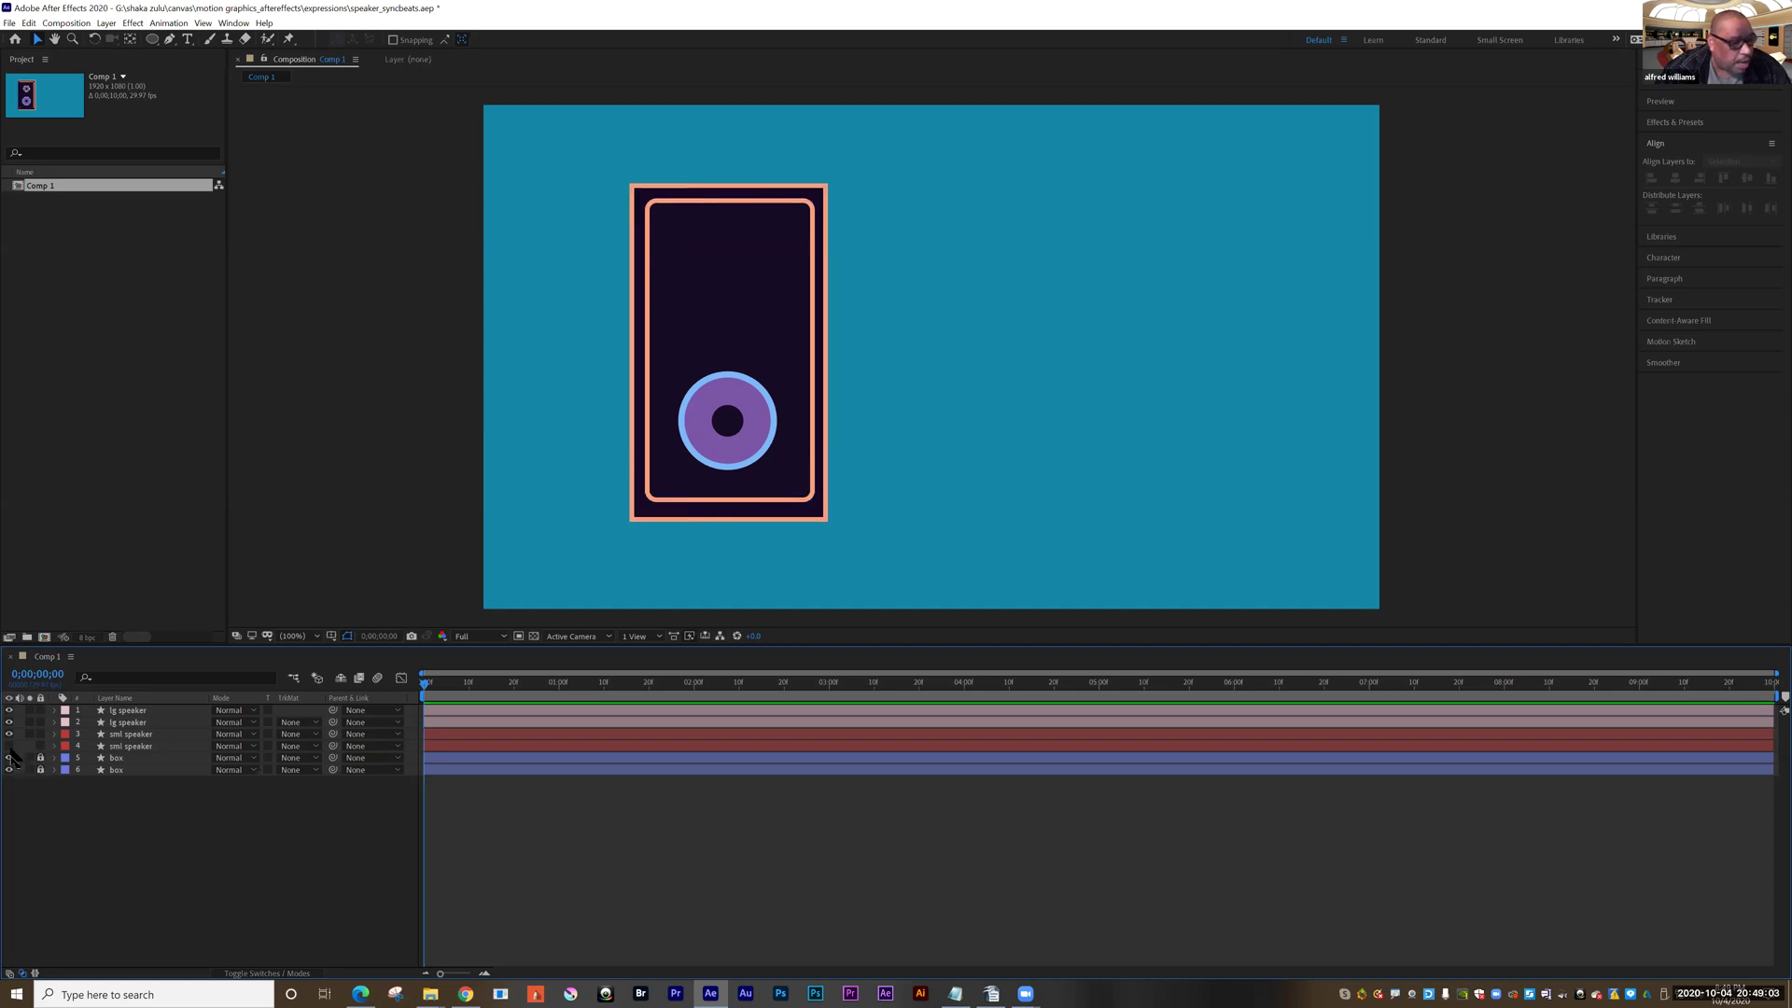
left_click(9, 745)
left_click(11, 720)
left_click(11, 721)
left_click(11, 722)
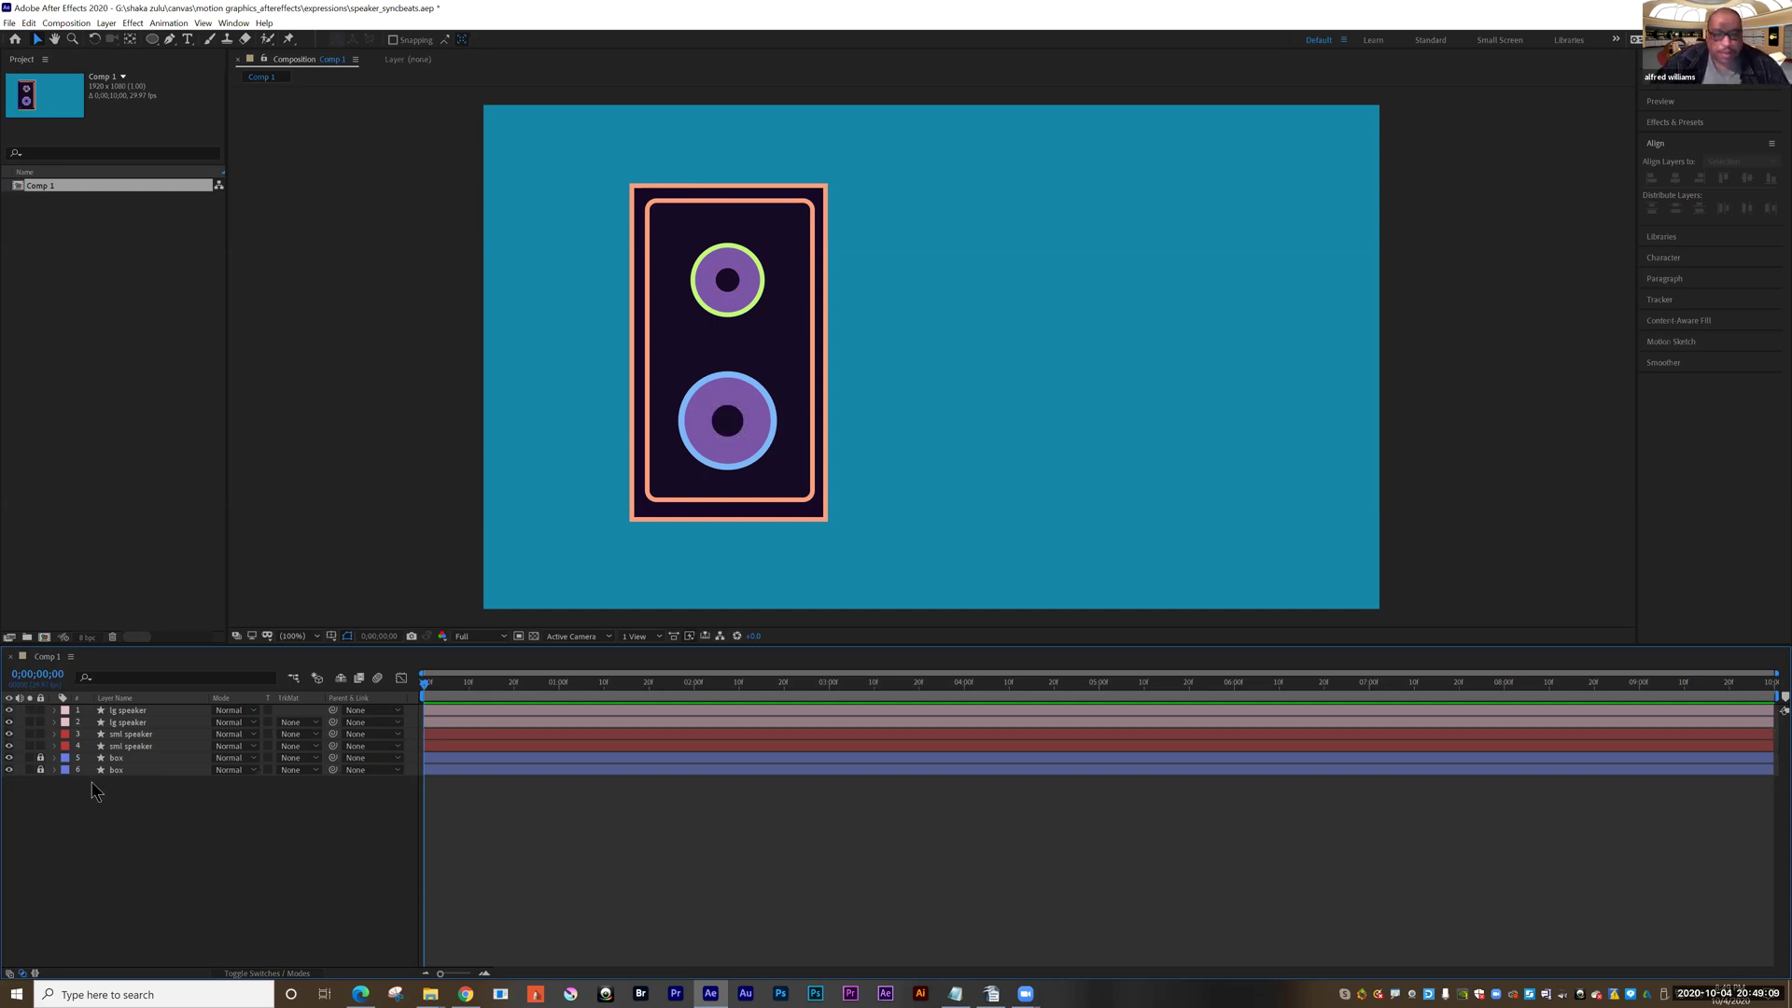
Step: Move the anchor point of the large speaker's dark inner circle to the circle's center with the Pan Behind tool
left_click(174, 724)
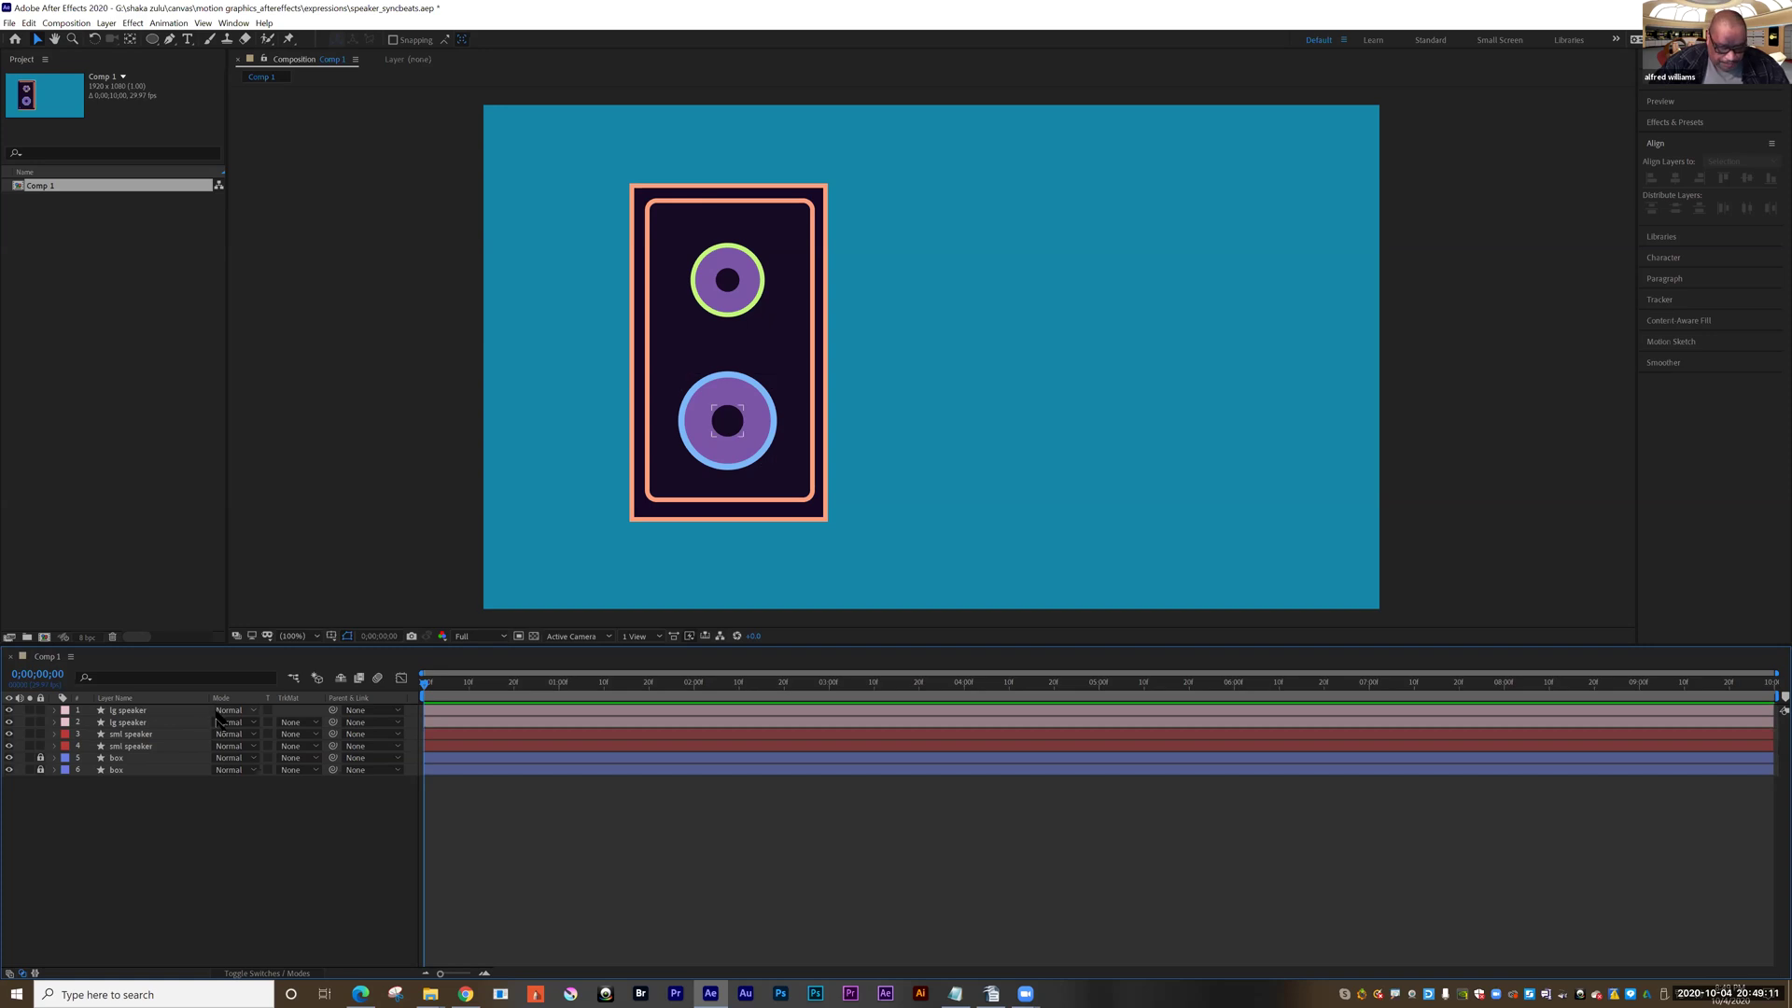
key("F2")
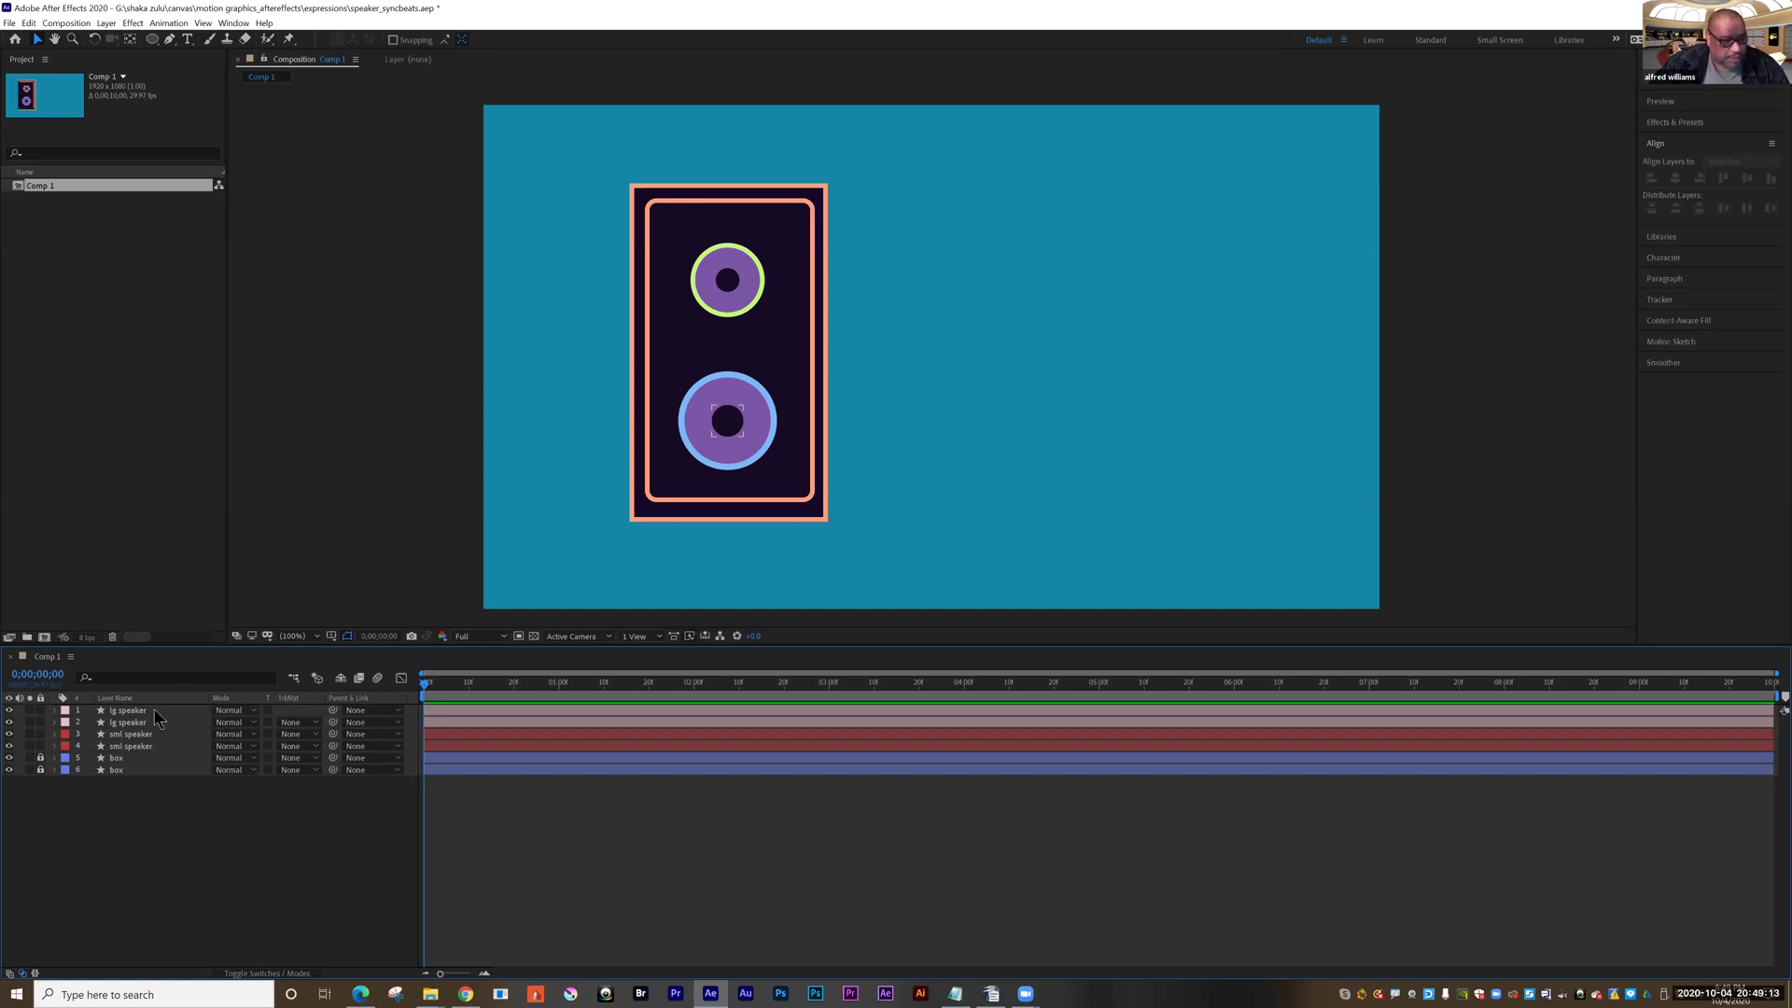
left_click(146, 712)
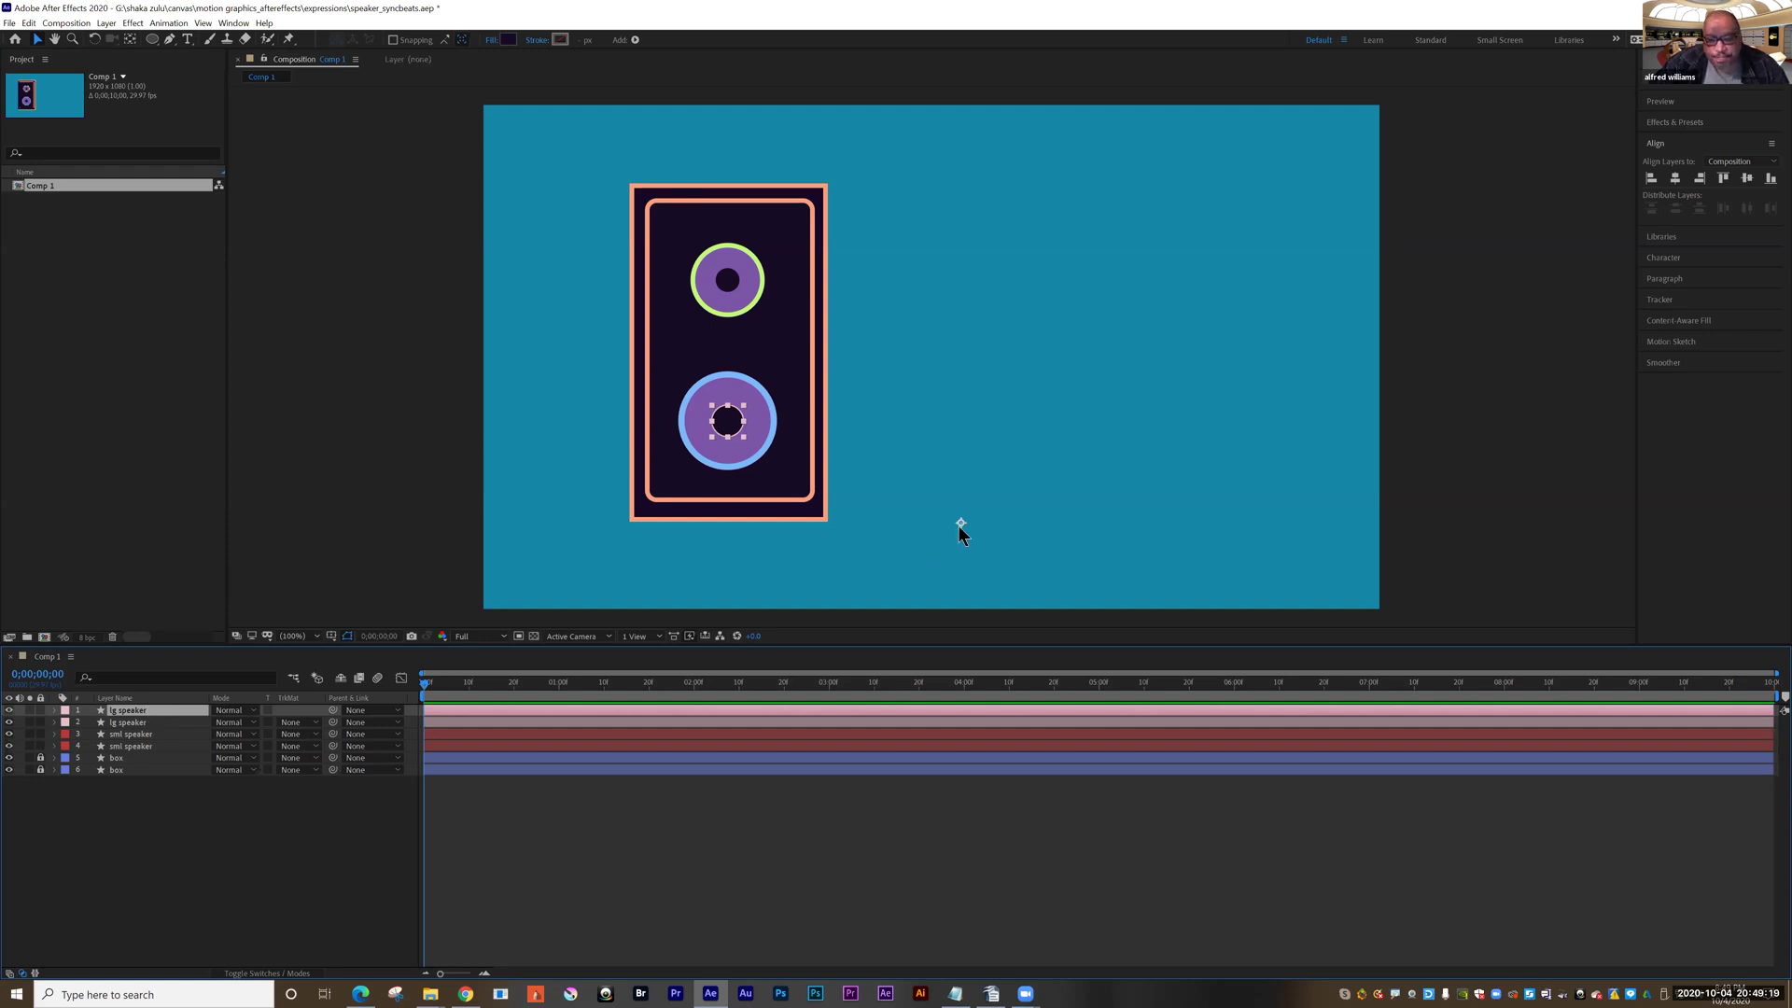
left_click(131, 40)
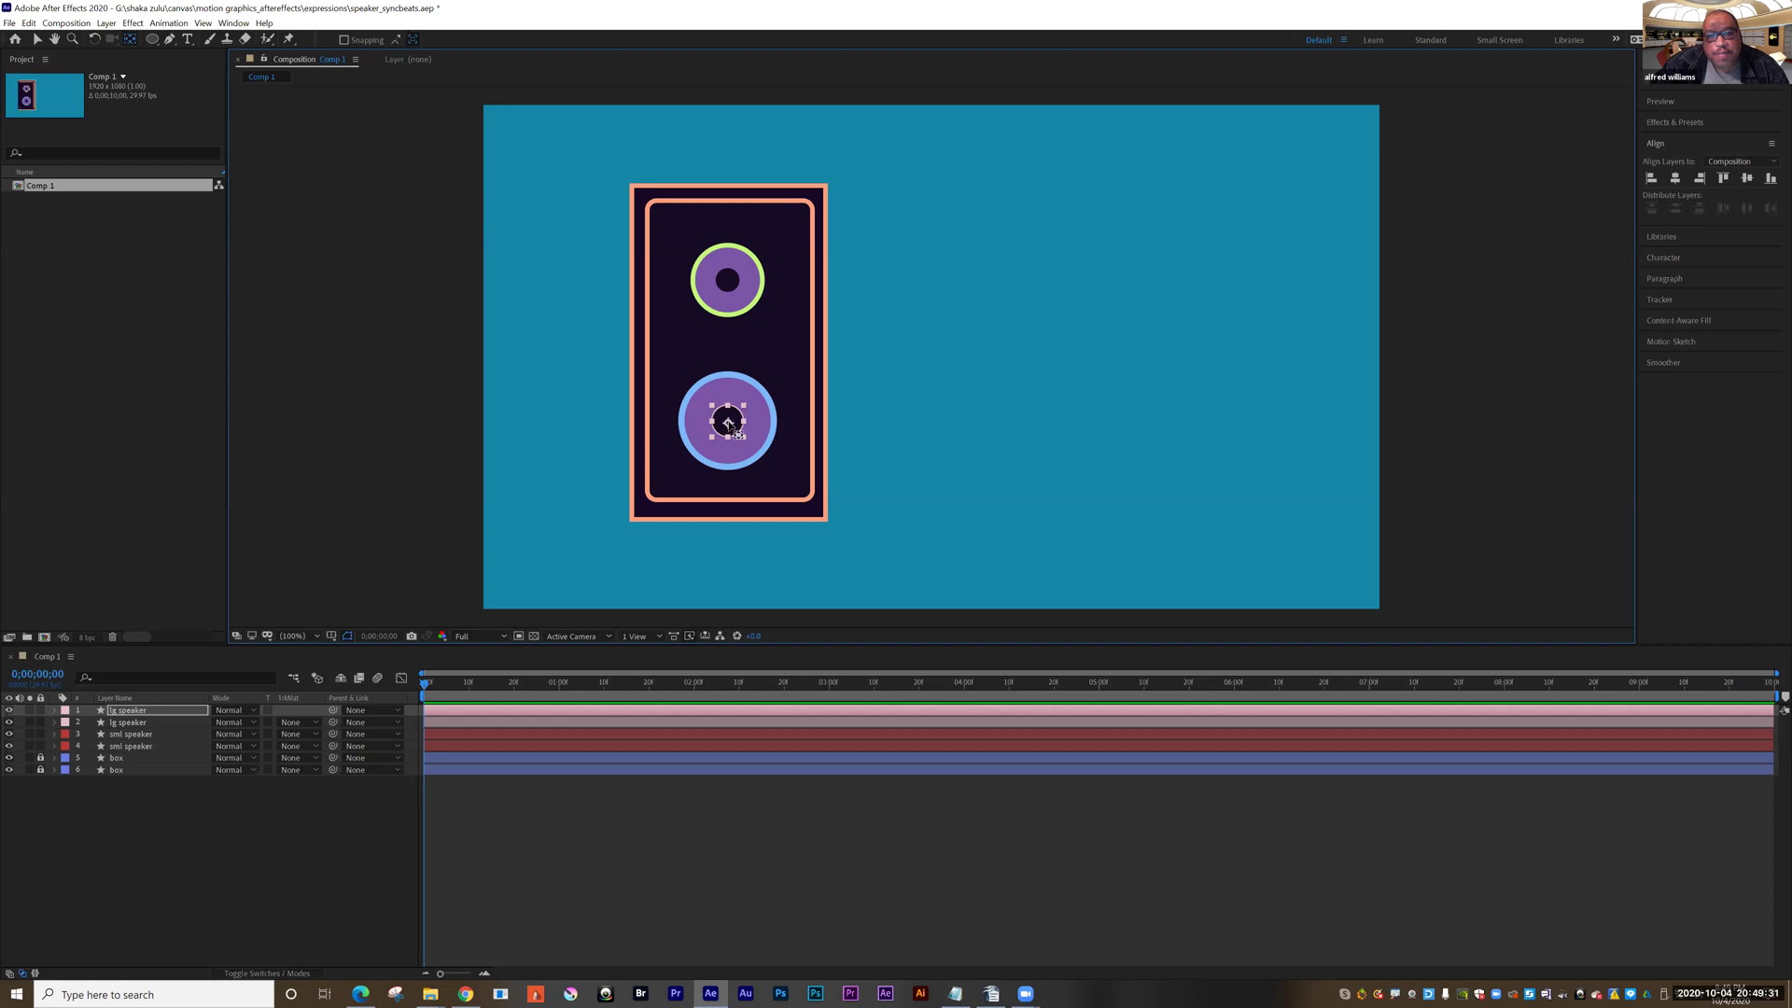
left_click(311, 848)
Step: Center the anchor point of the large speaker's outer circle, hiding the inner circle layer while placing it and showing it again
left_click(140, 725)
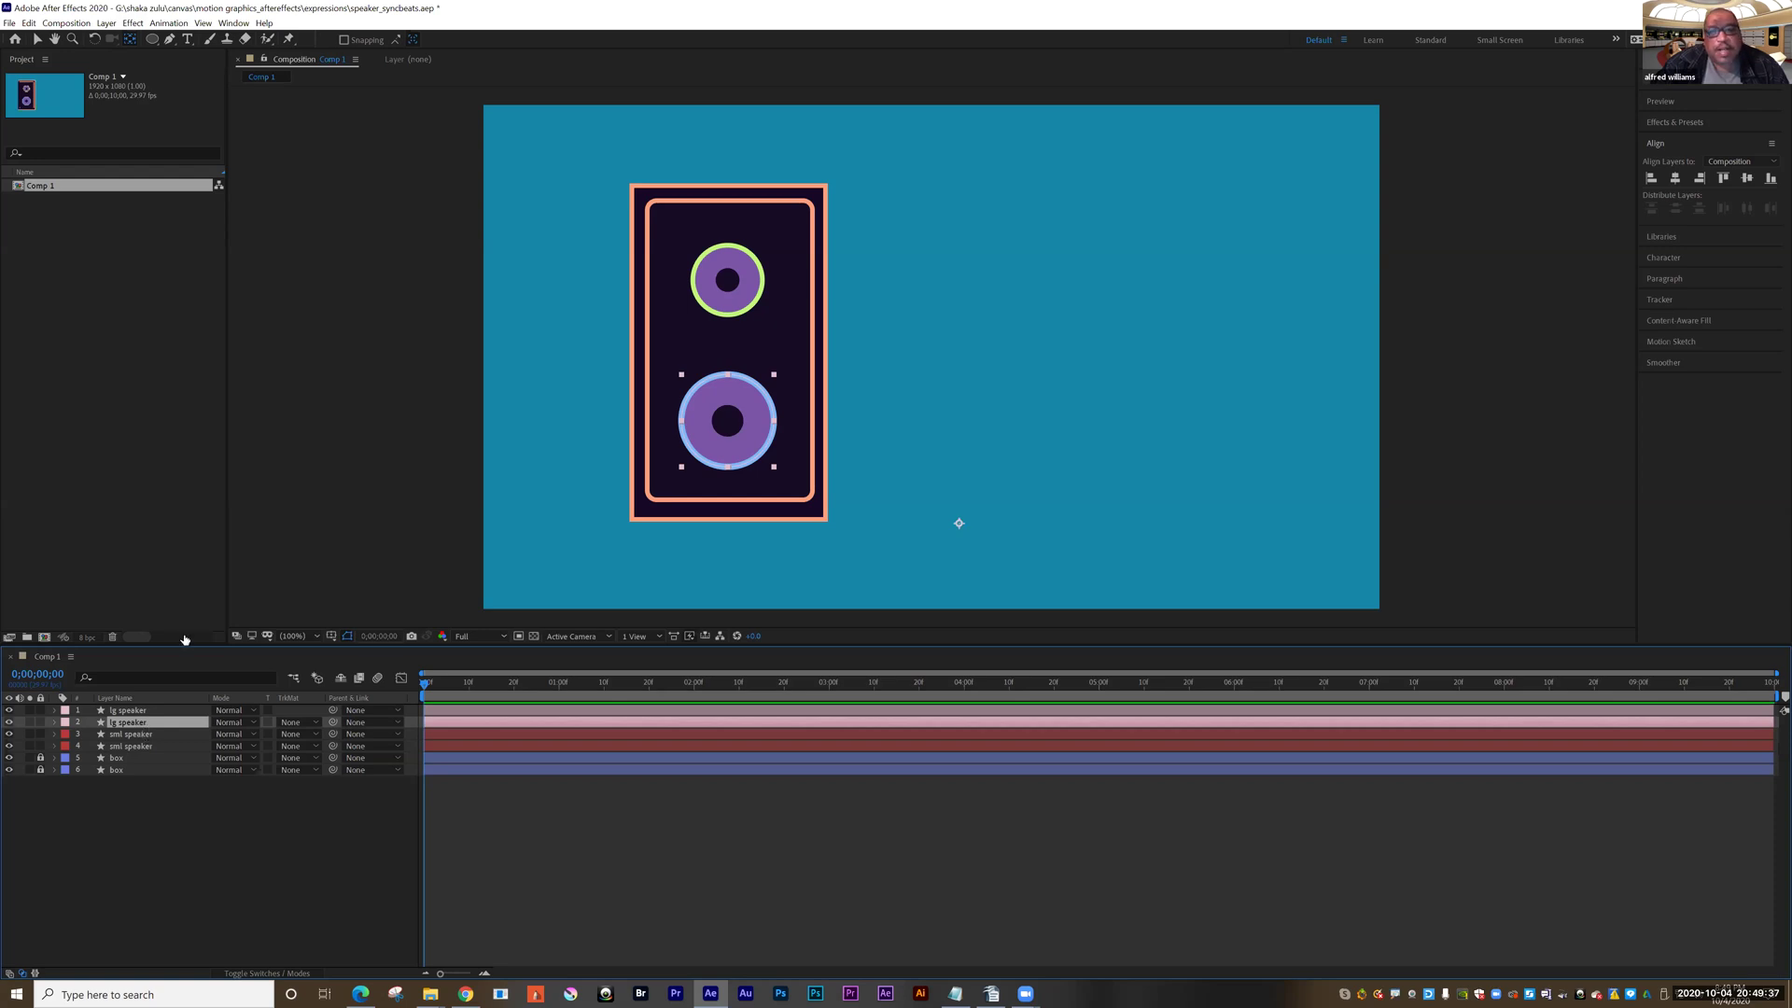
left_click(10, 711)
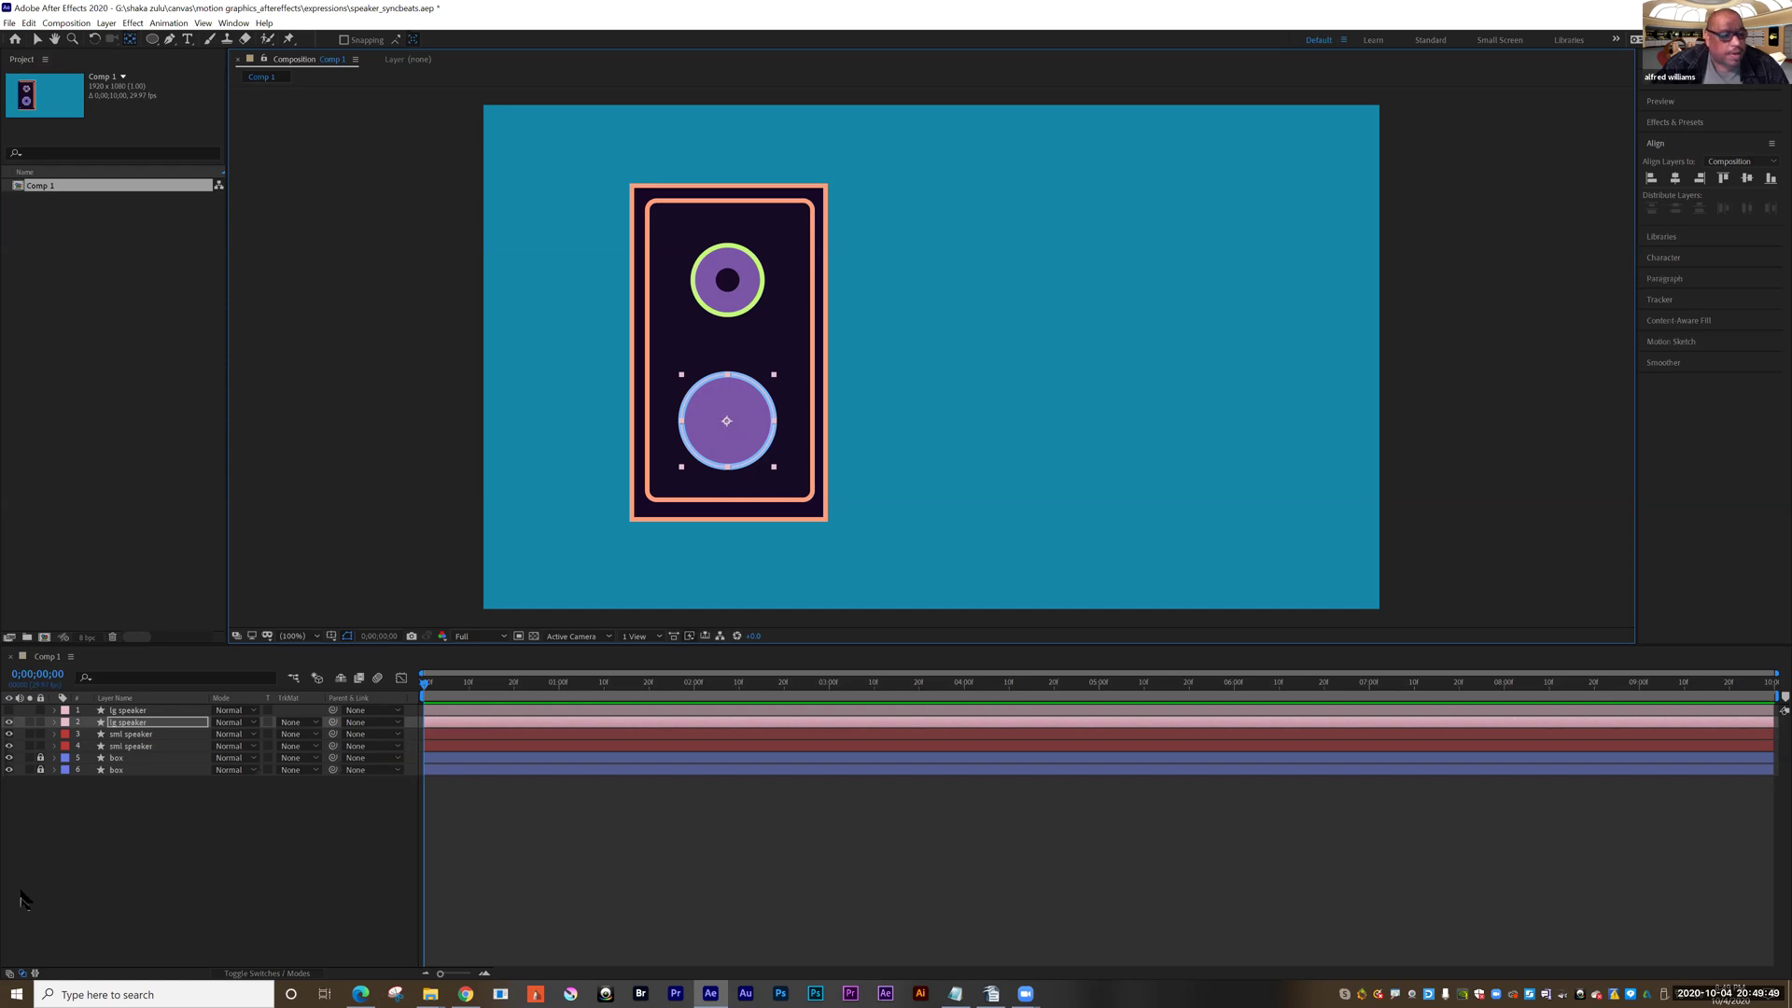
left_click(9, 722)
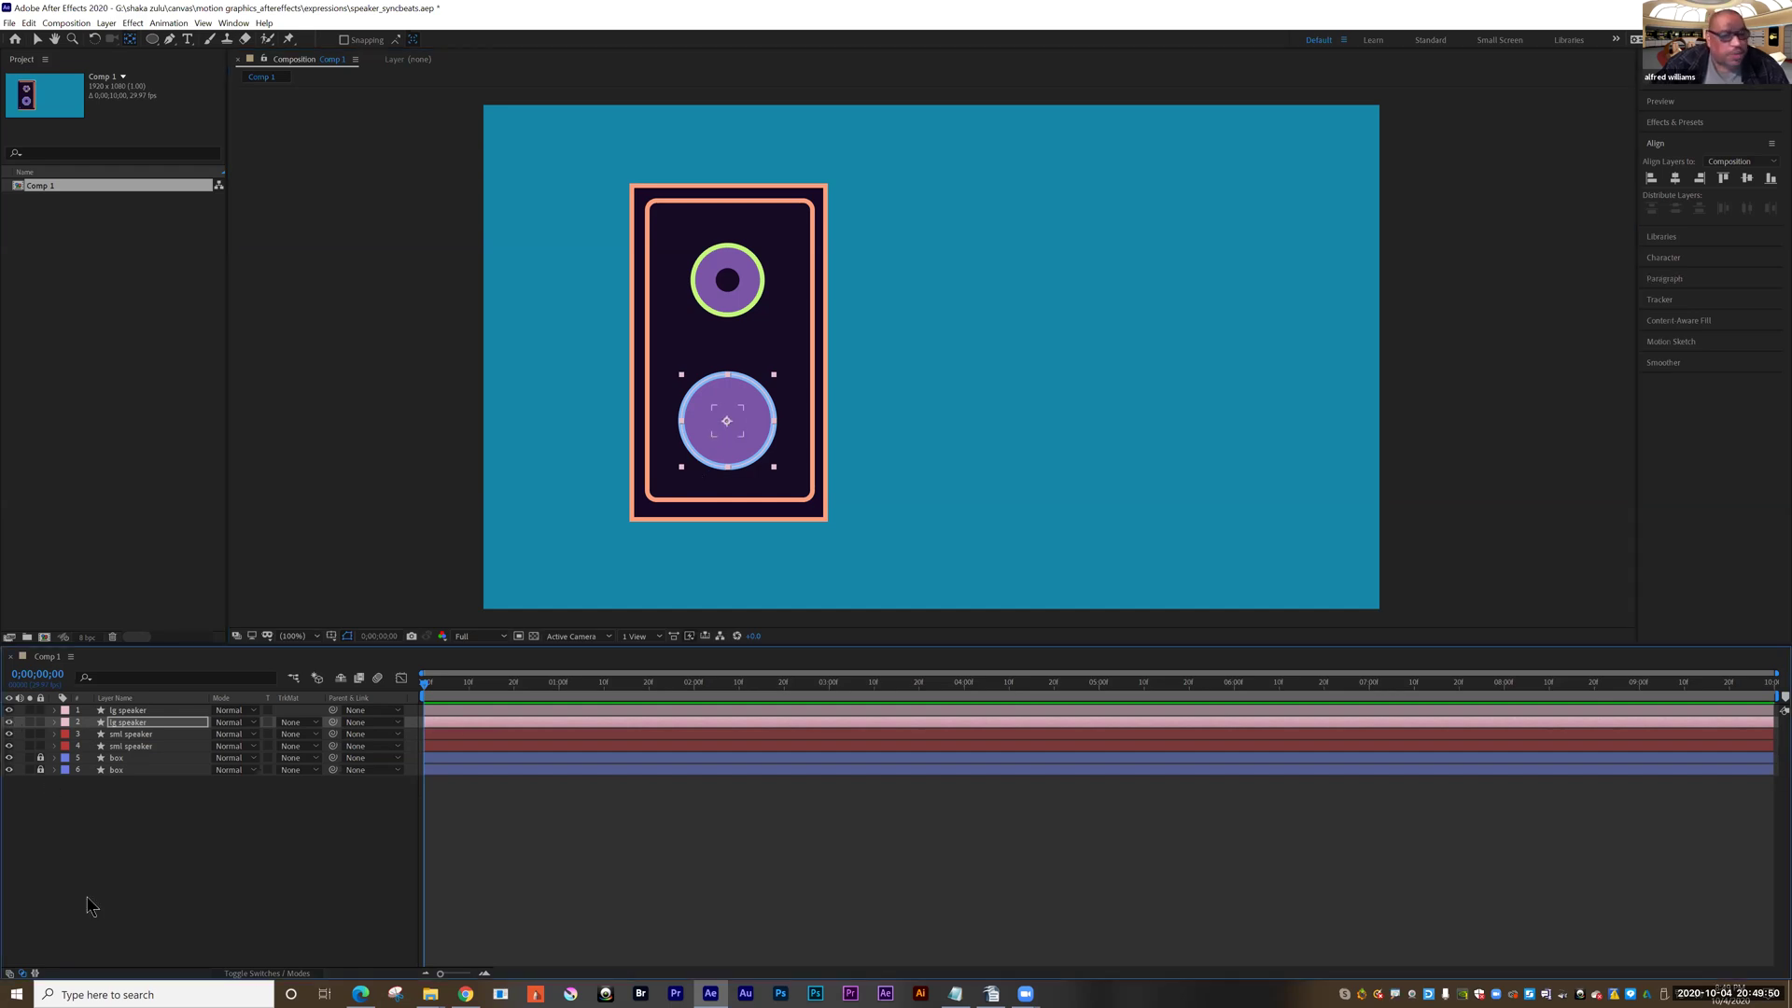
left_click(121, 835)
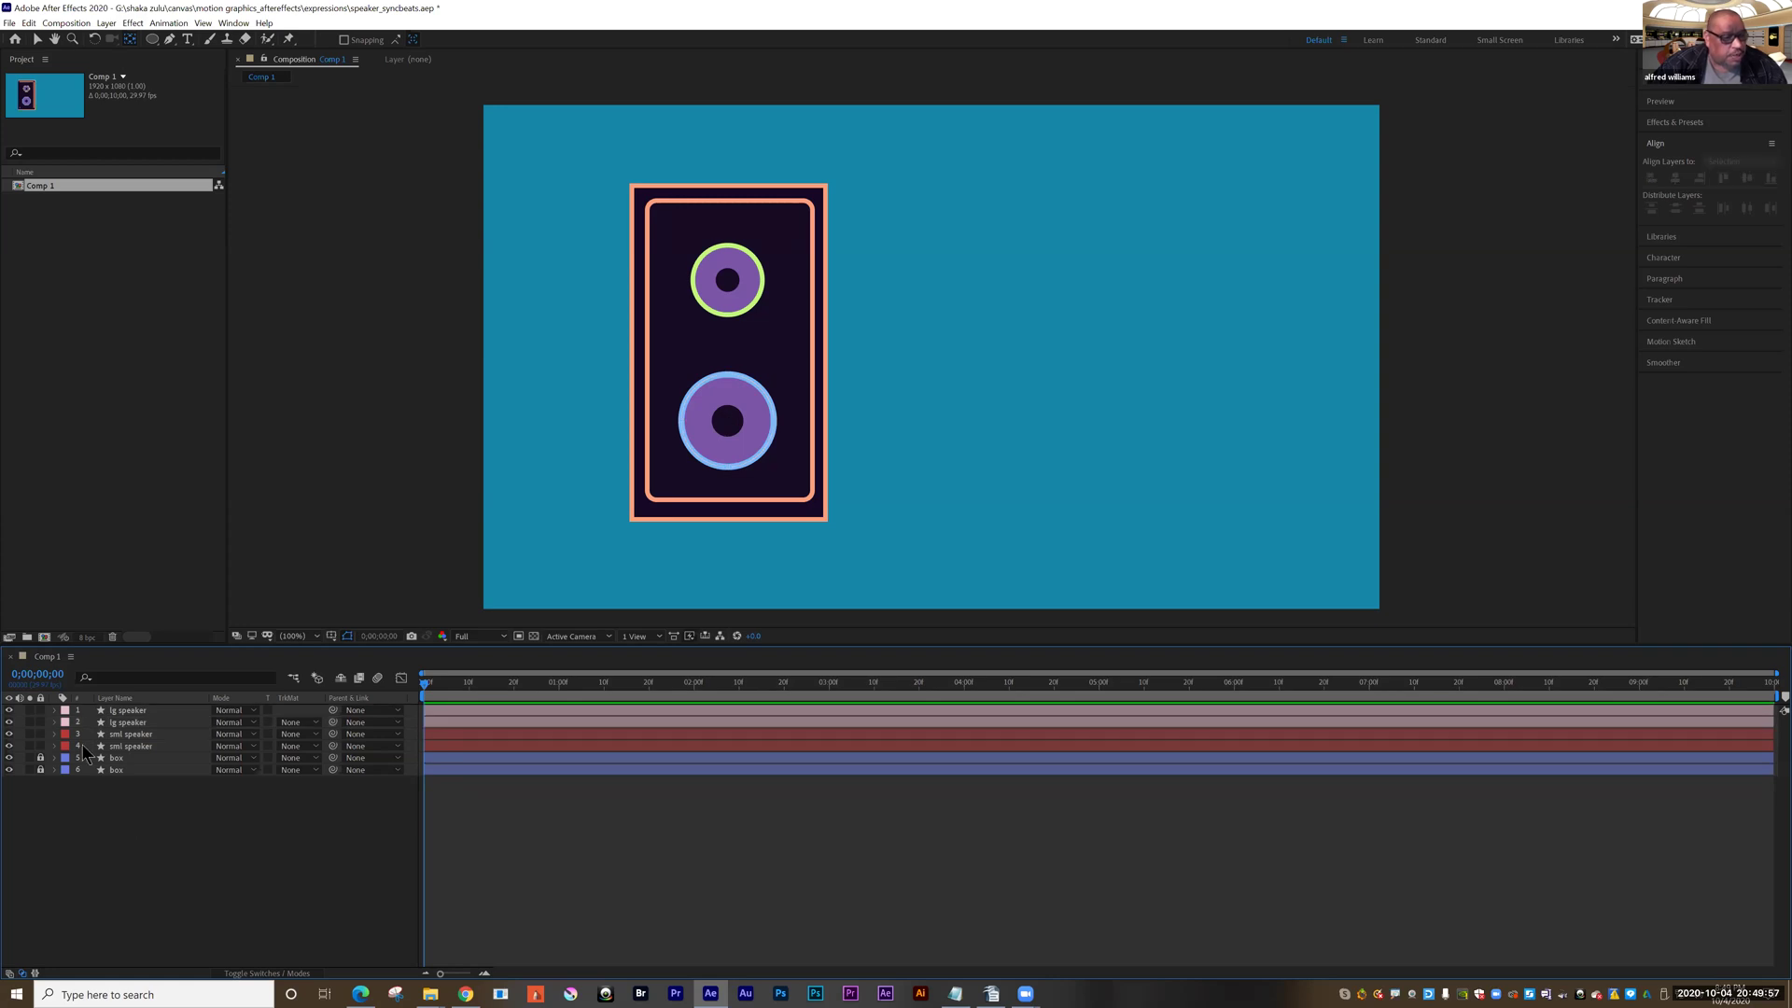
Step: Move the anchor point of the small speaker's dark inner circle to the circle's center
left_click(122, 735)
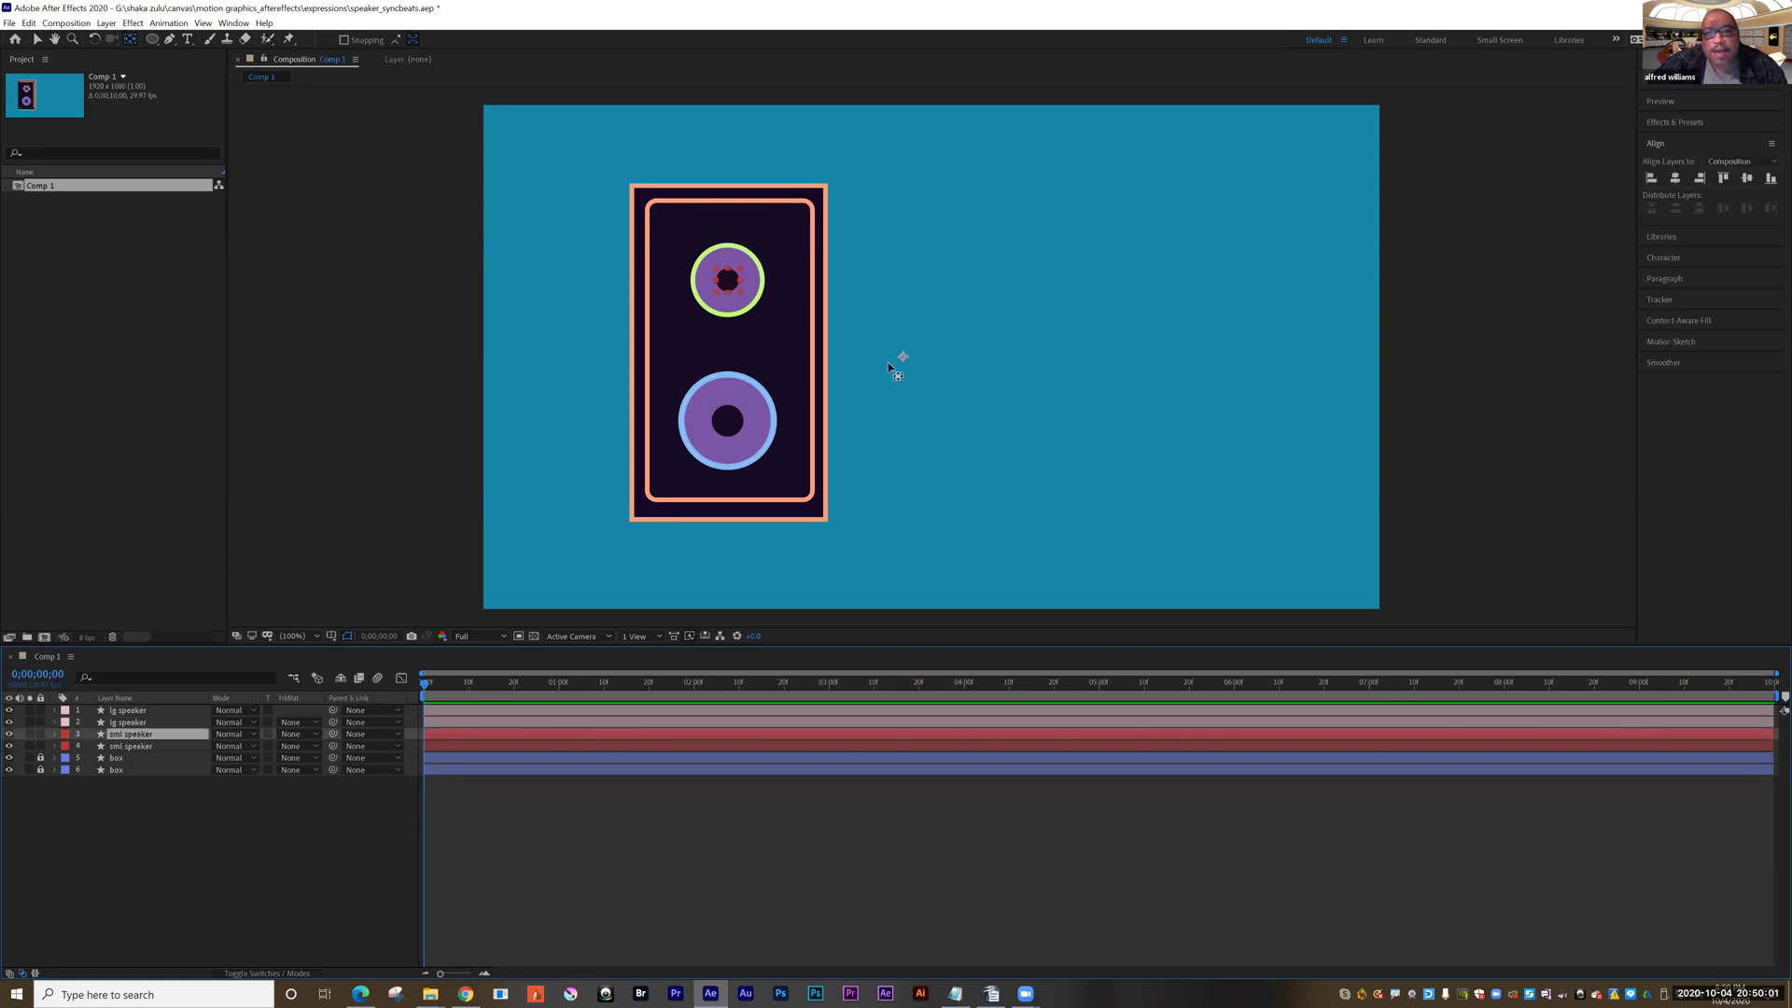
left_click(131, 43)
left_click_drag(903, 358, 872, 330)
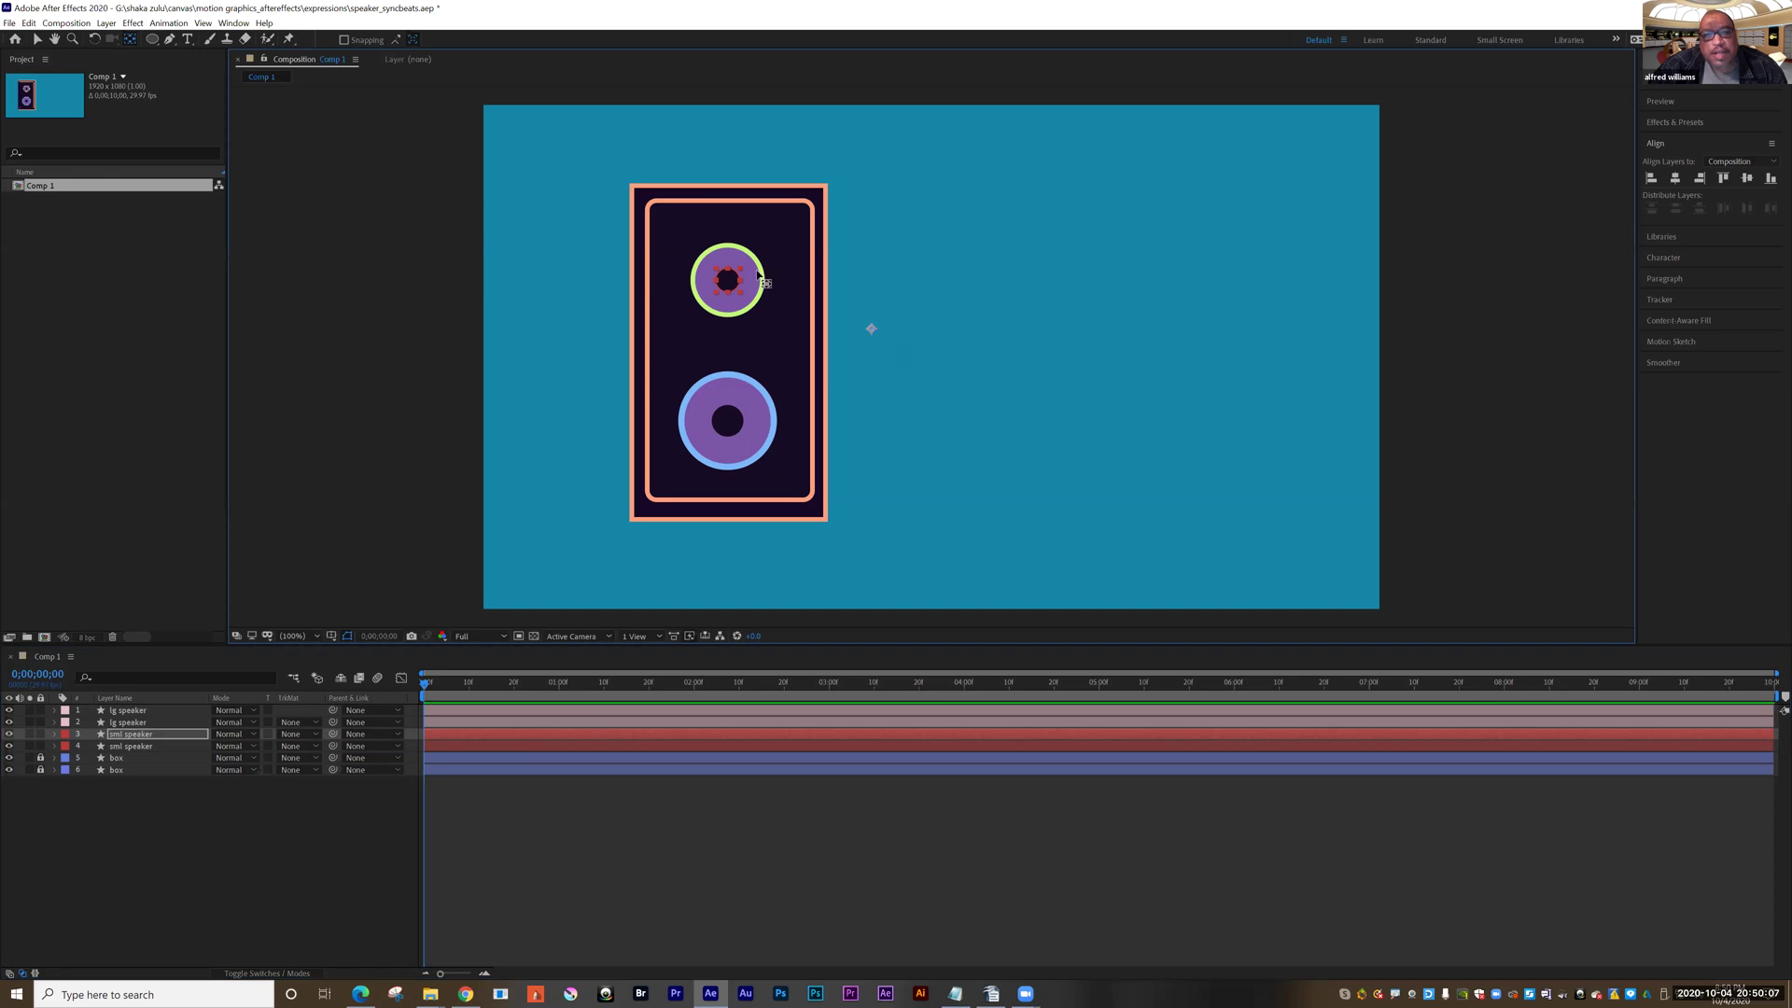
key("ctrl+alt+Home")
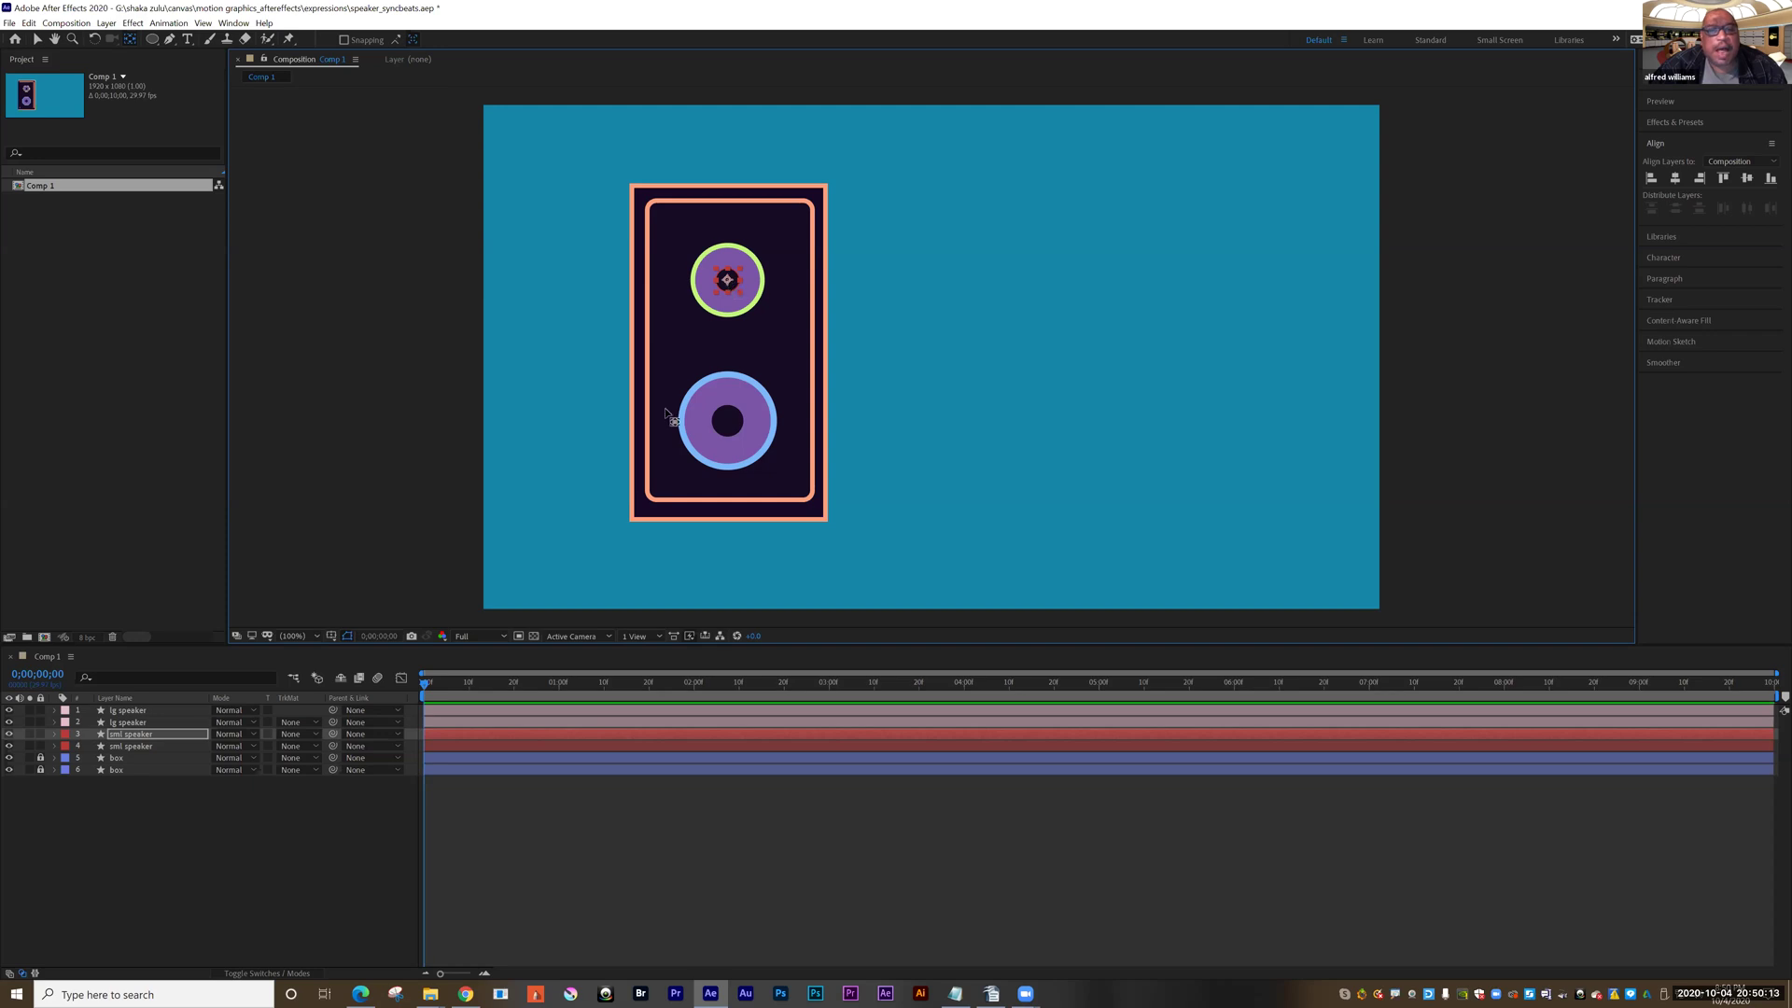
Step: Center the anchor point of the small speaker's outer circle, hiding the inner circle layer while placing it and showing it again
left_click(132, 748)
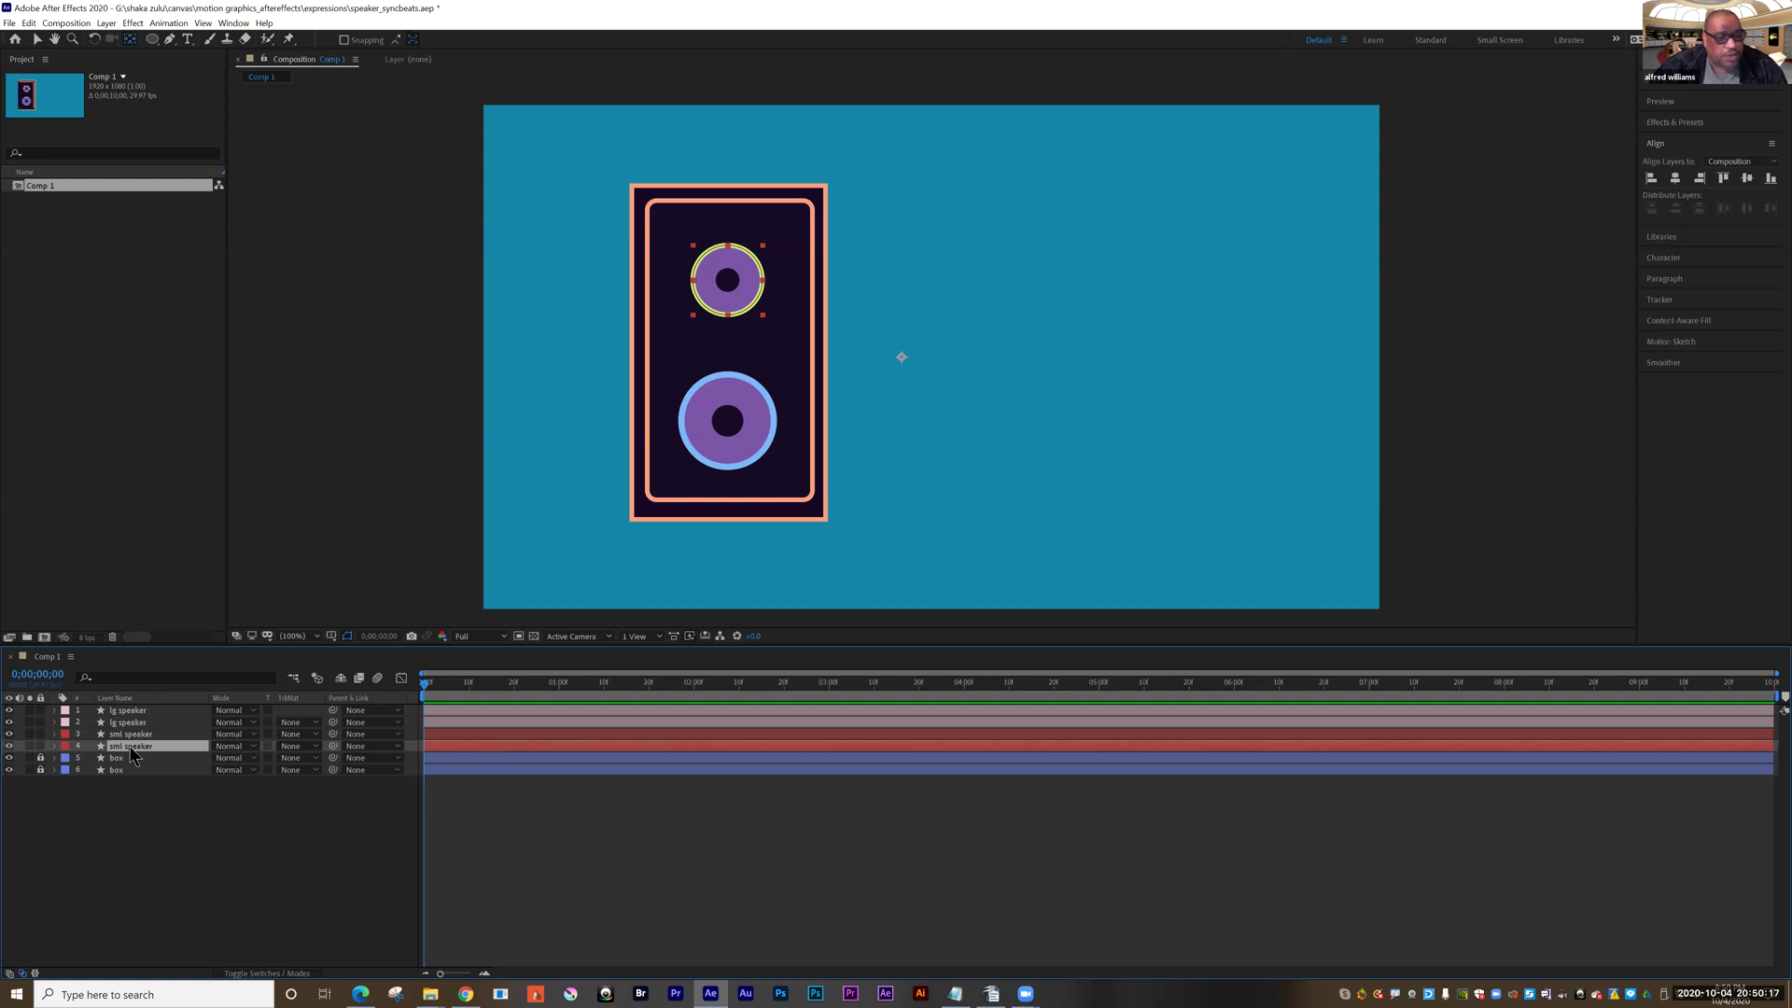
left_click(8, 734)
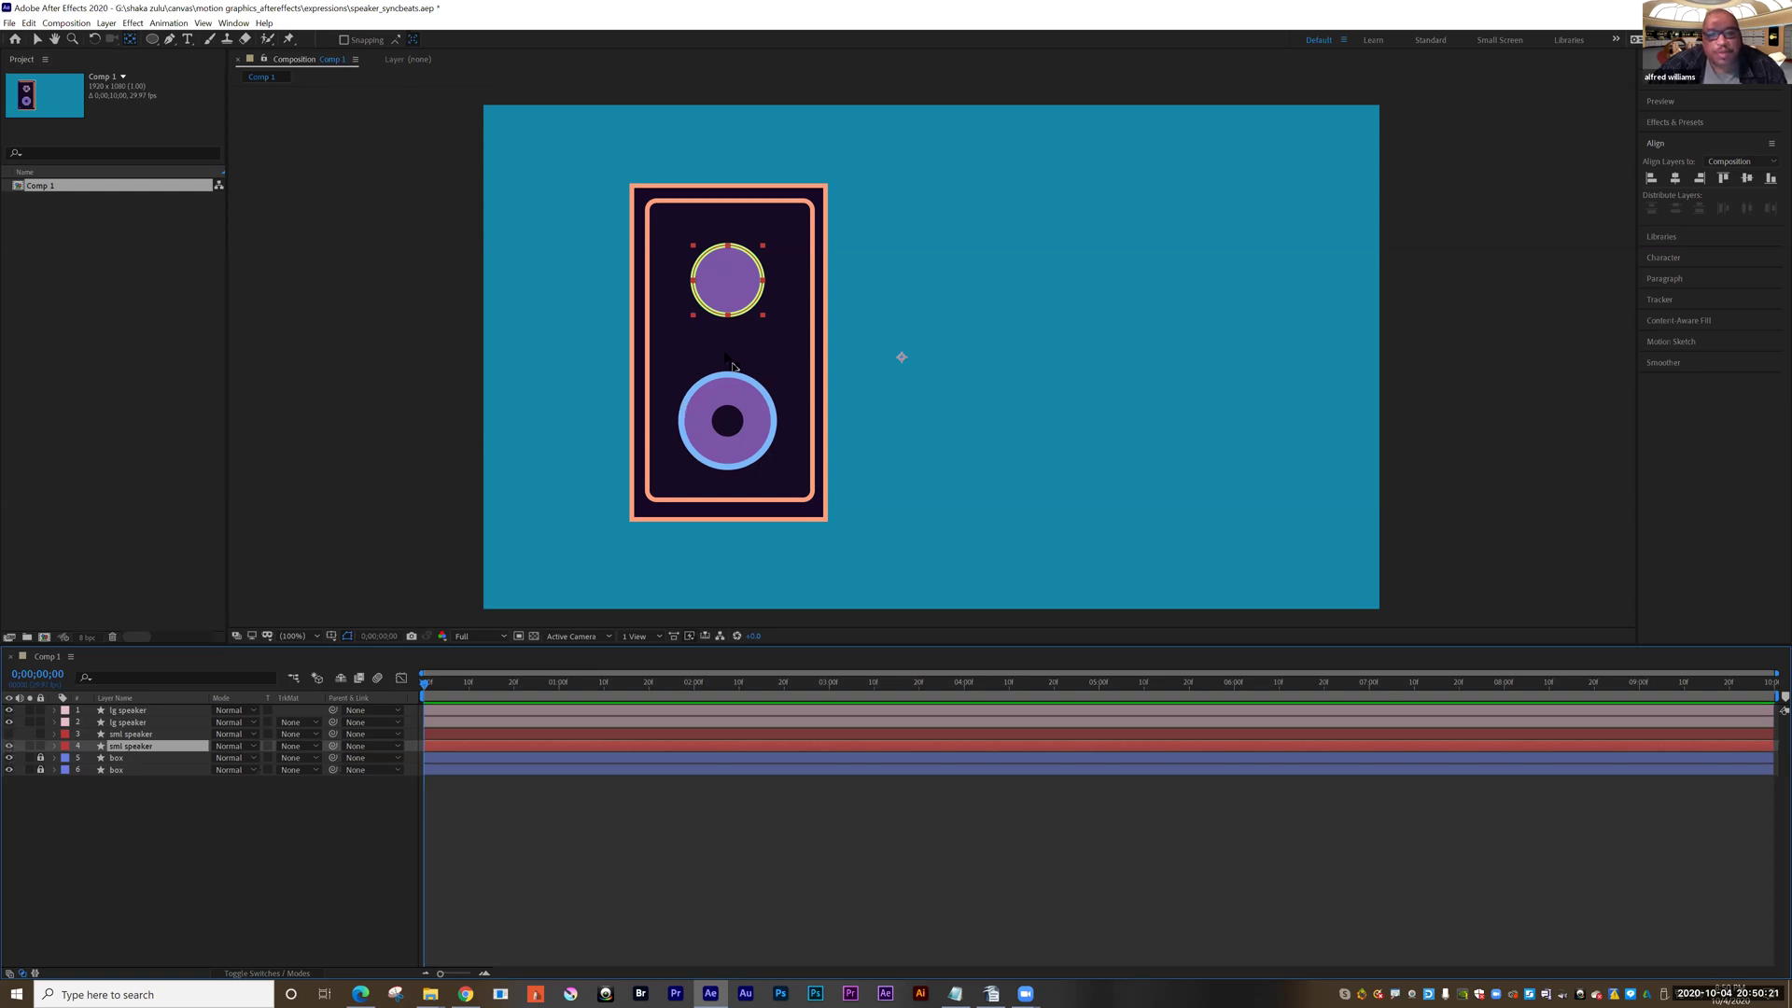
left_click_drag(900, 360, 730, 292)
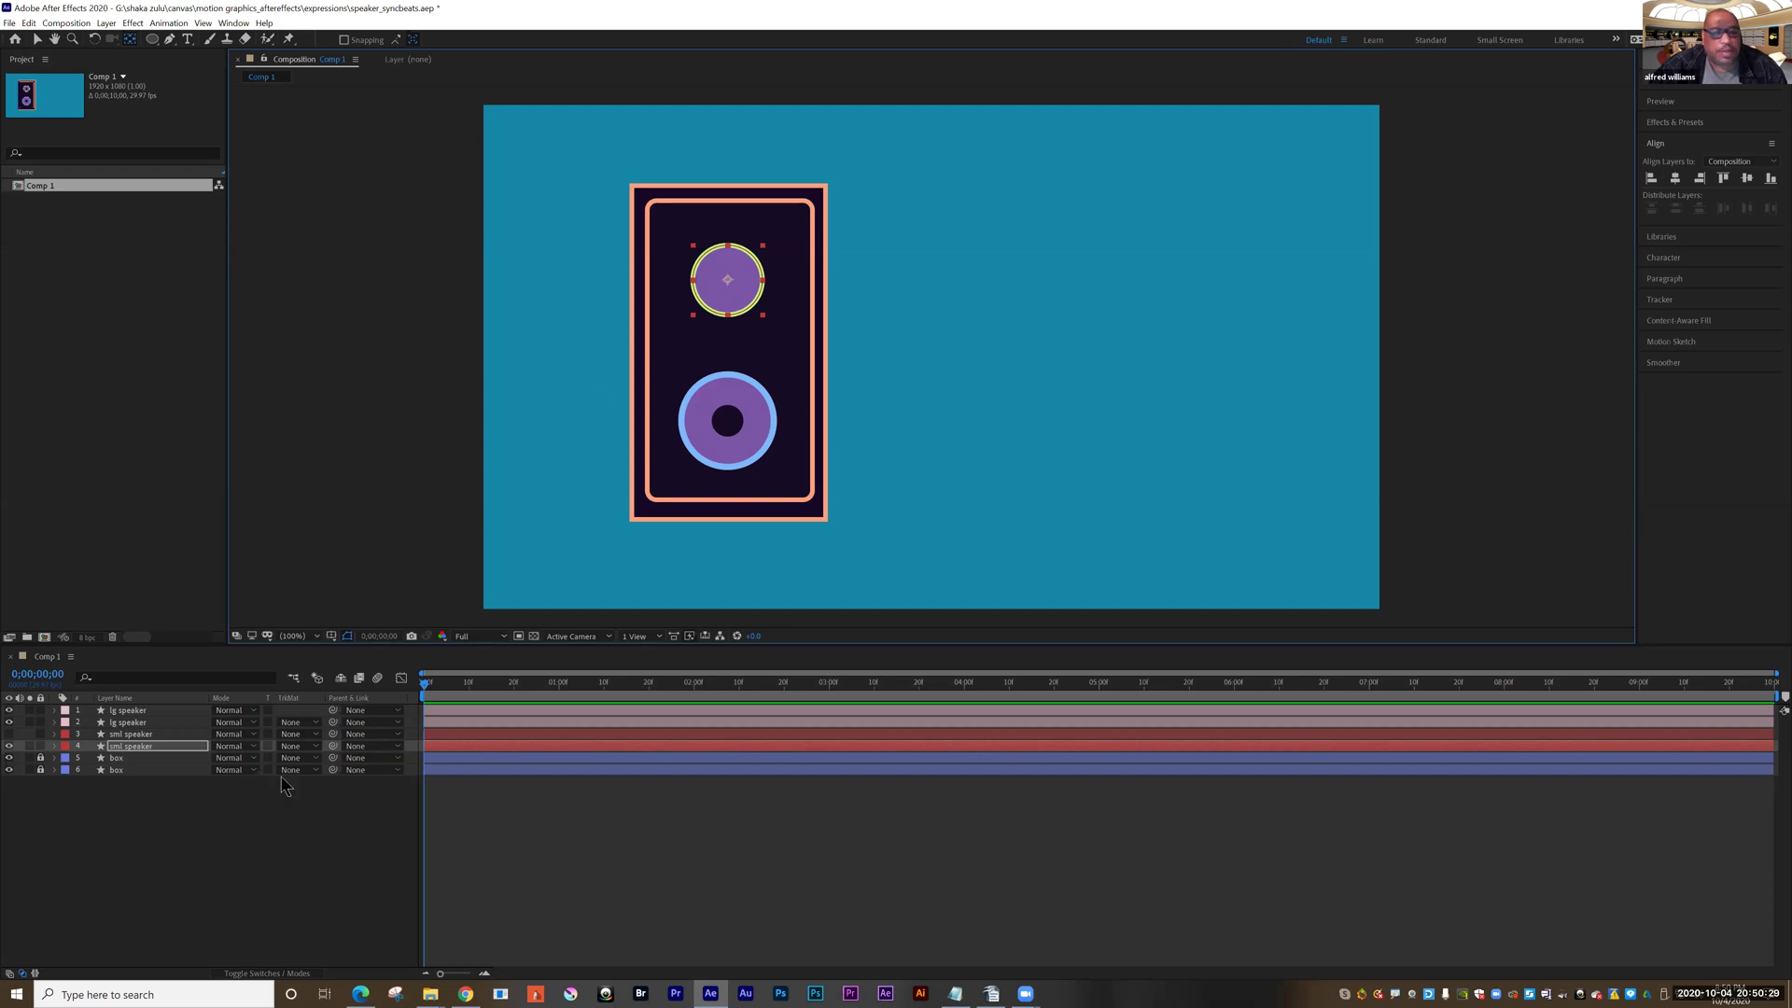
left_click(157, 880)
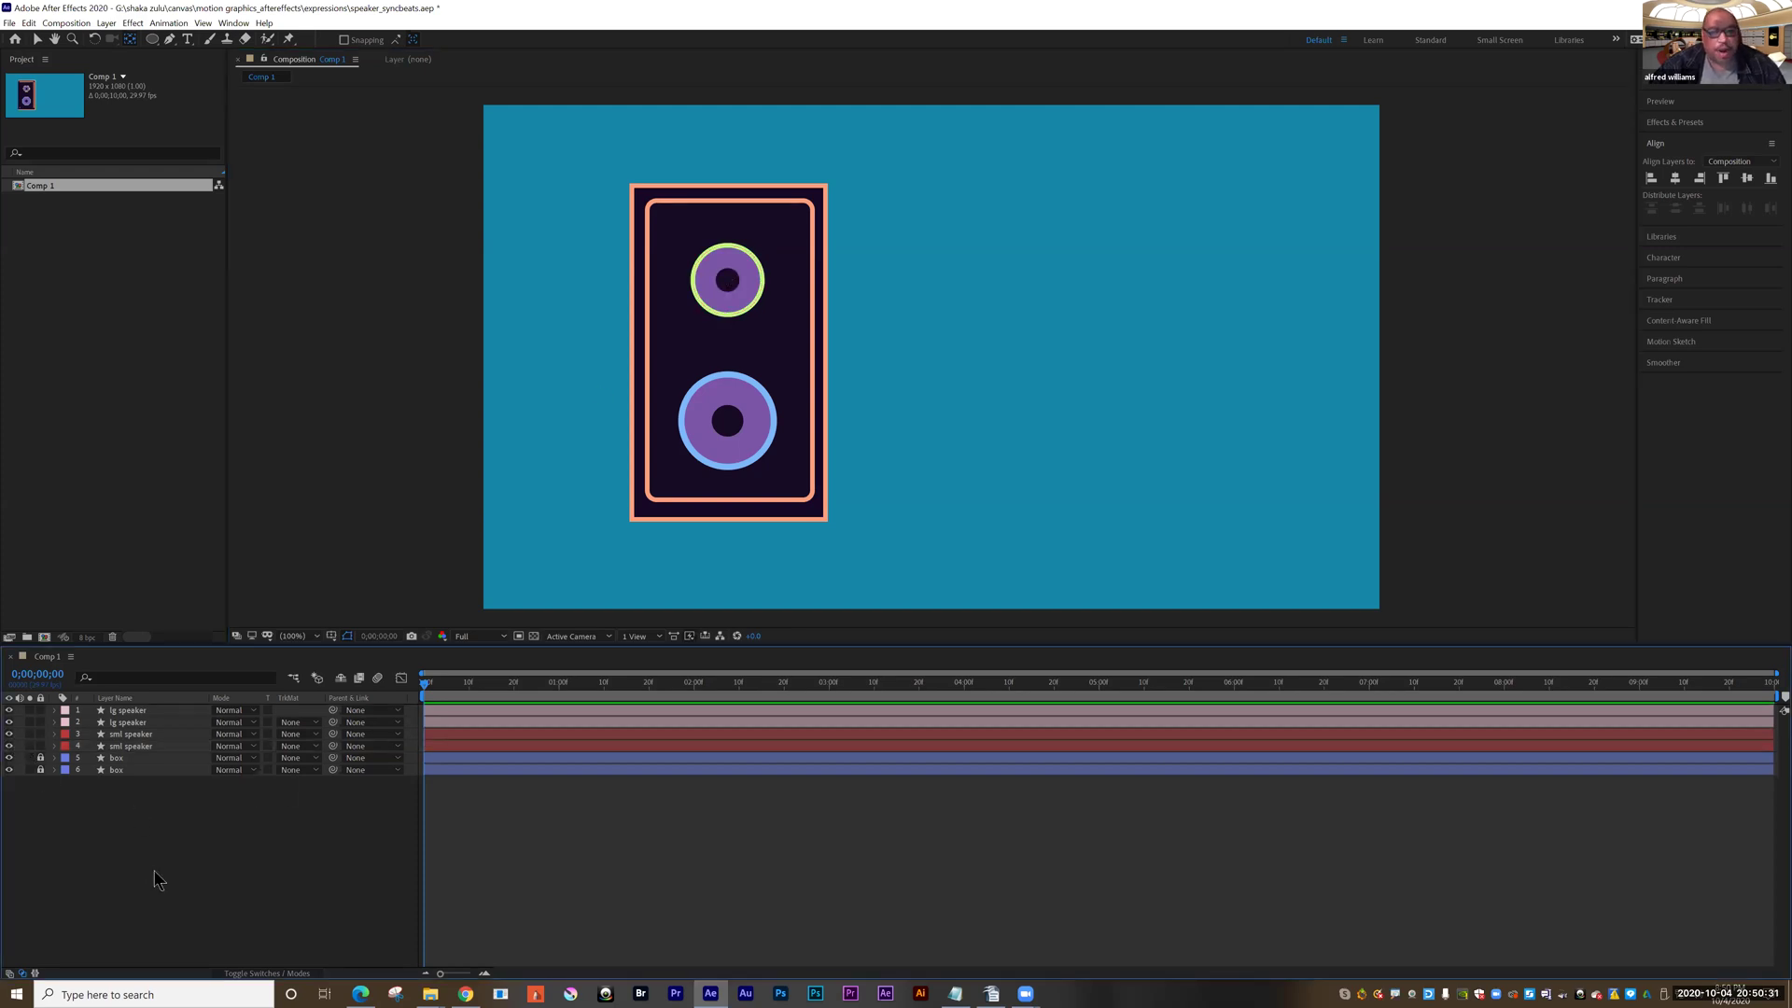
Step: Import 47_full_gotan-tango_0140.mp3 and add it to Comp 1 as the topmost layer
double_click(127, 392)
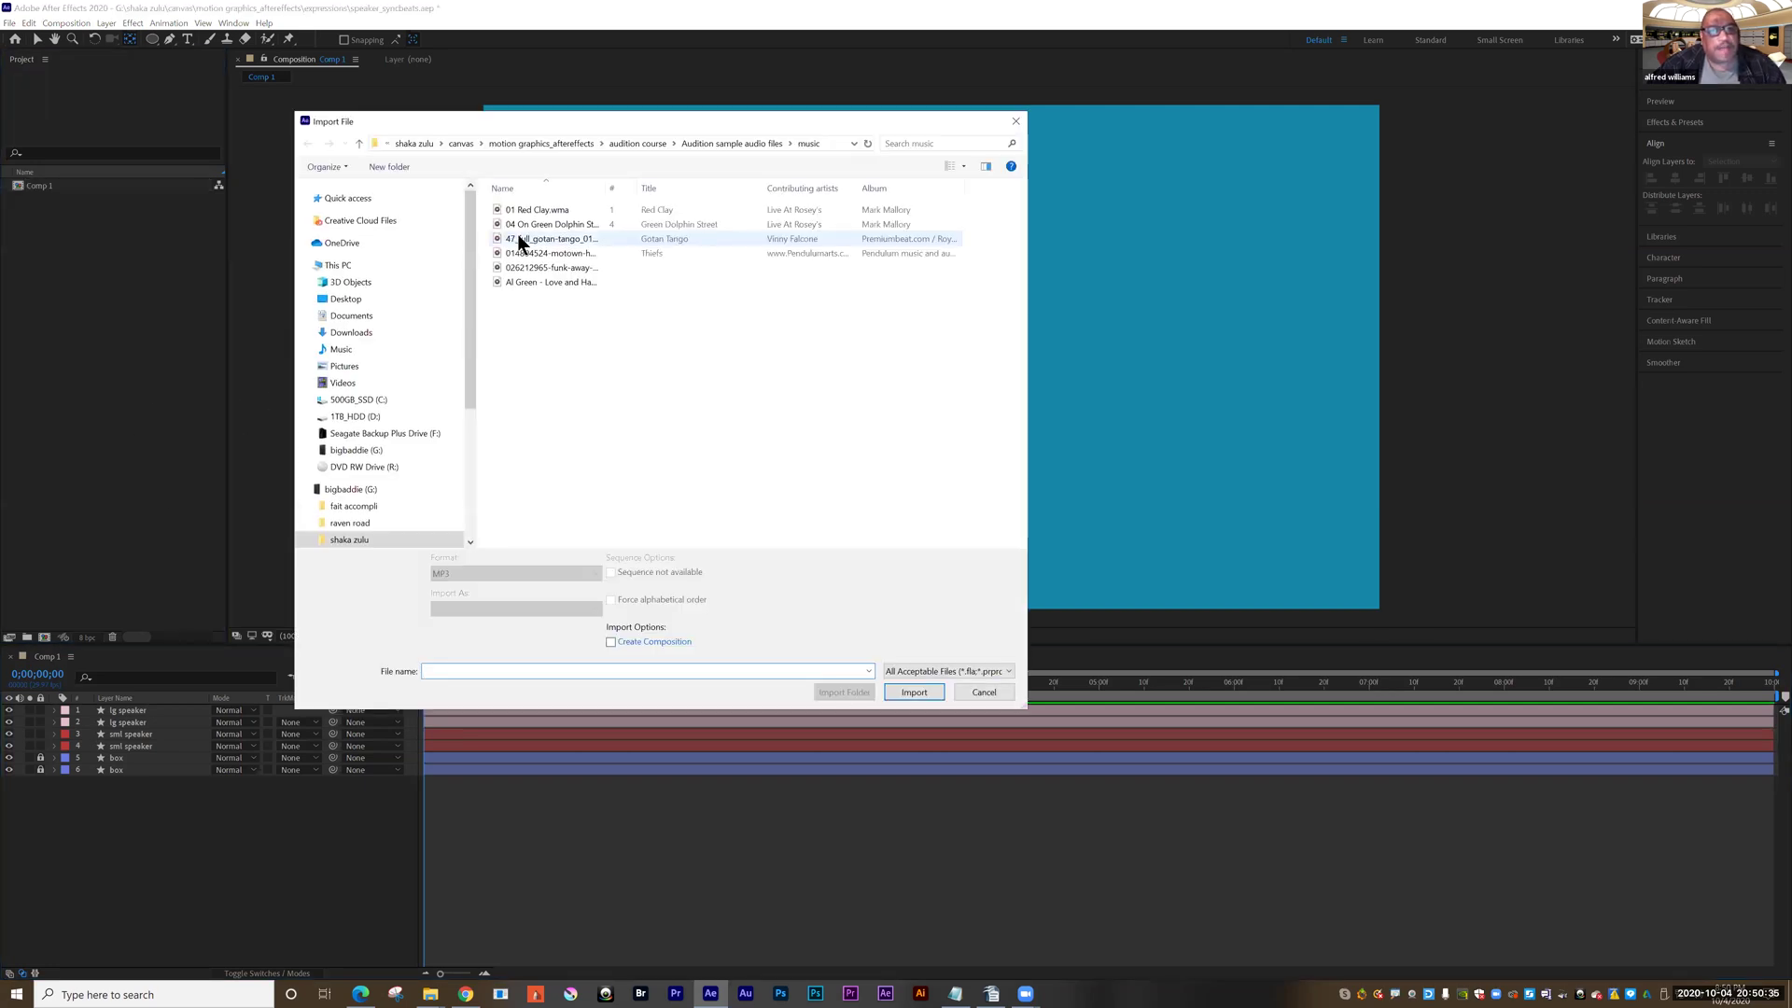
left_click(915, 691)
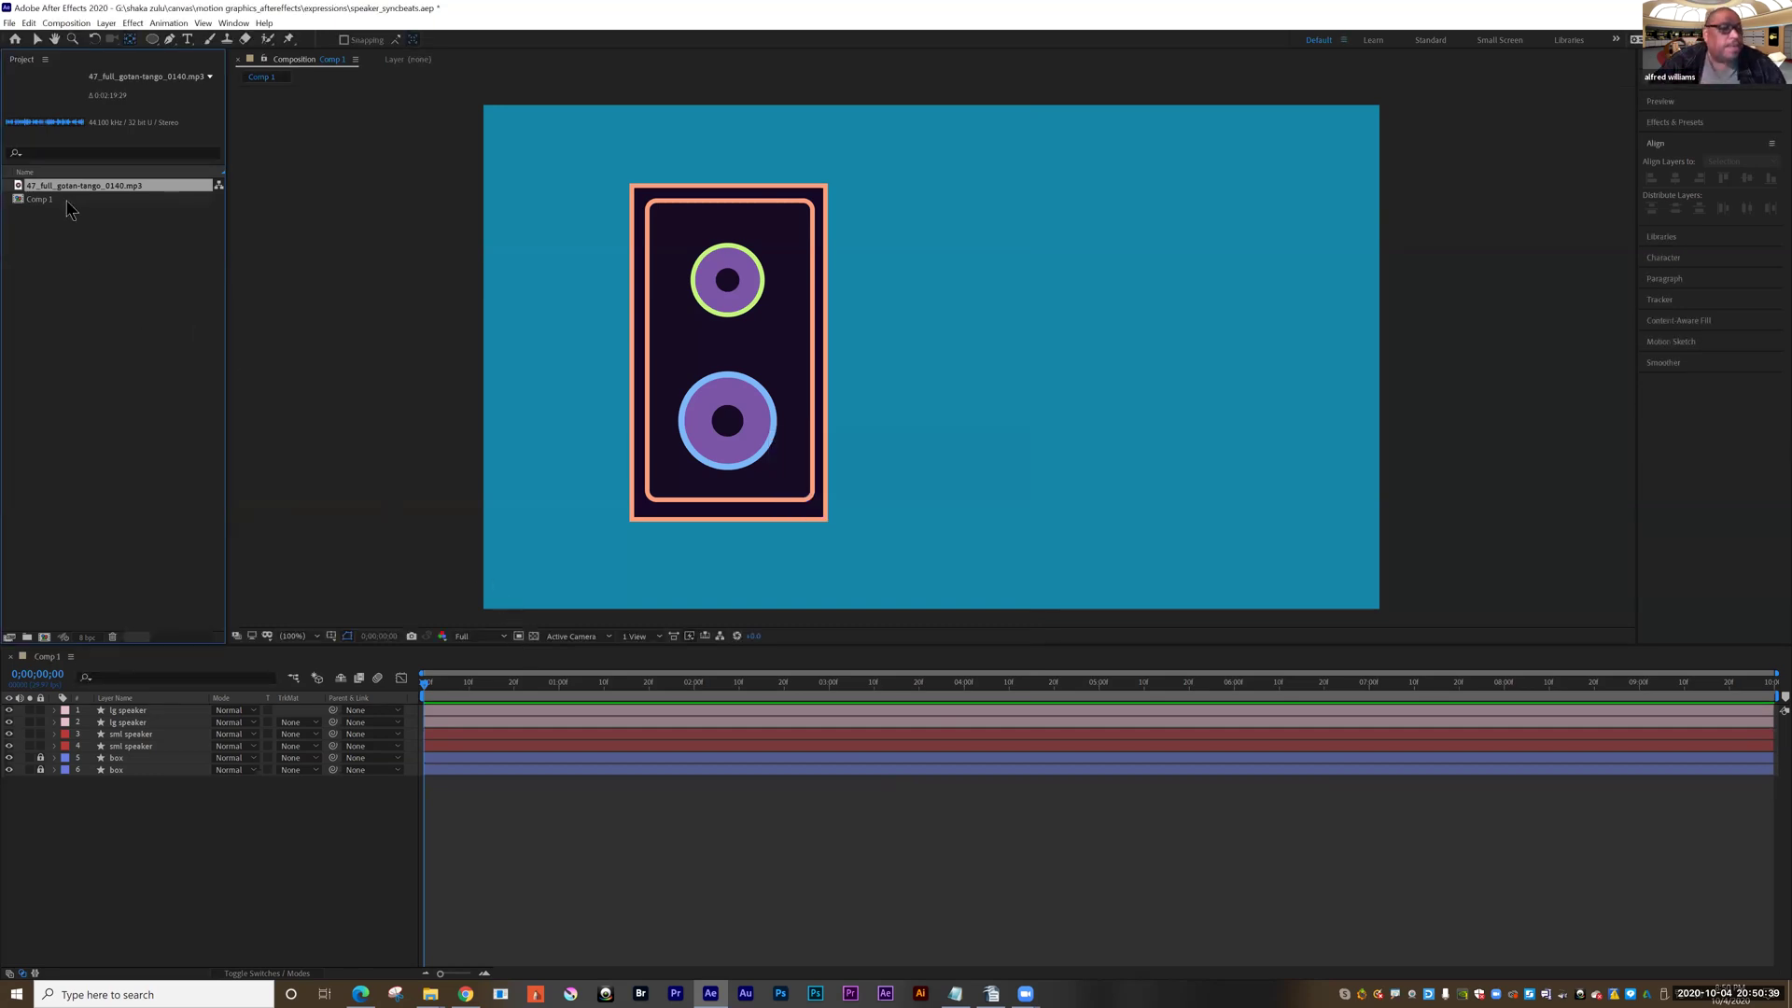
left_click_drag(68, 186, 124, 712)
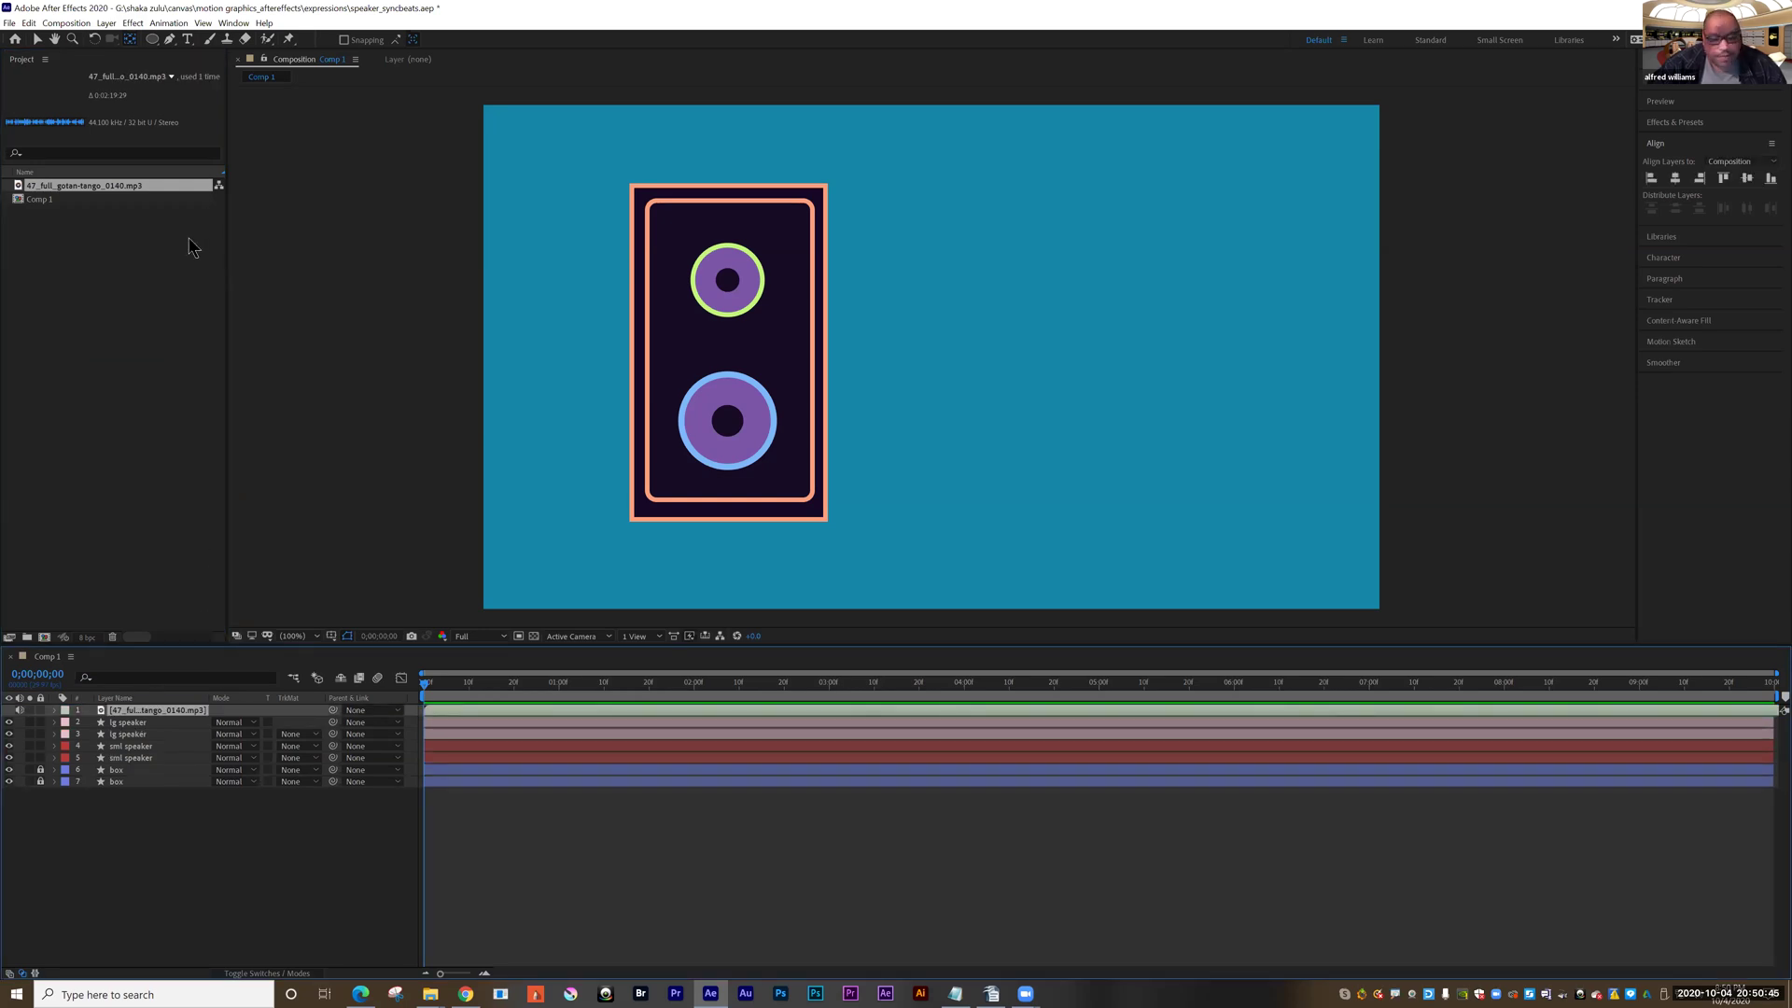
Step: Convert the music layer's audio to keyframes and expand the channel effects of the Audio Amplitude layer
left_click(168, 24)
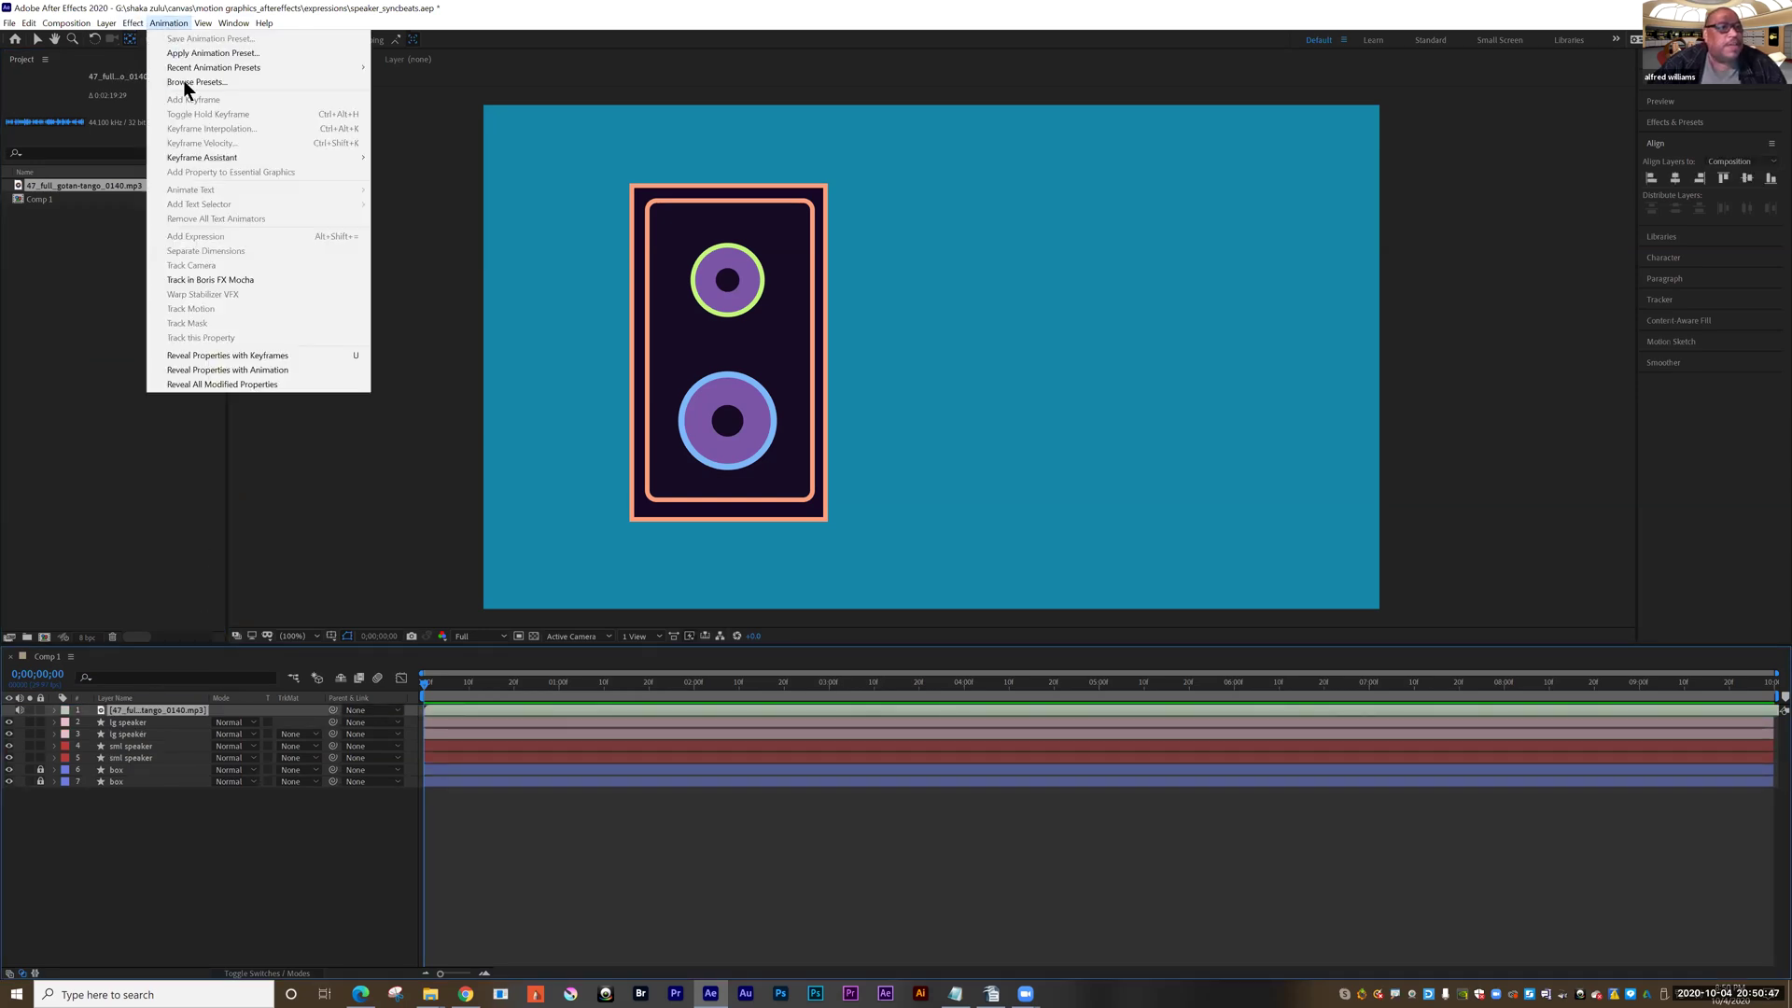
mouse_move(193, 159)
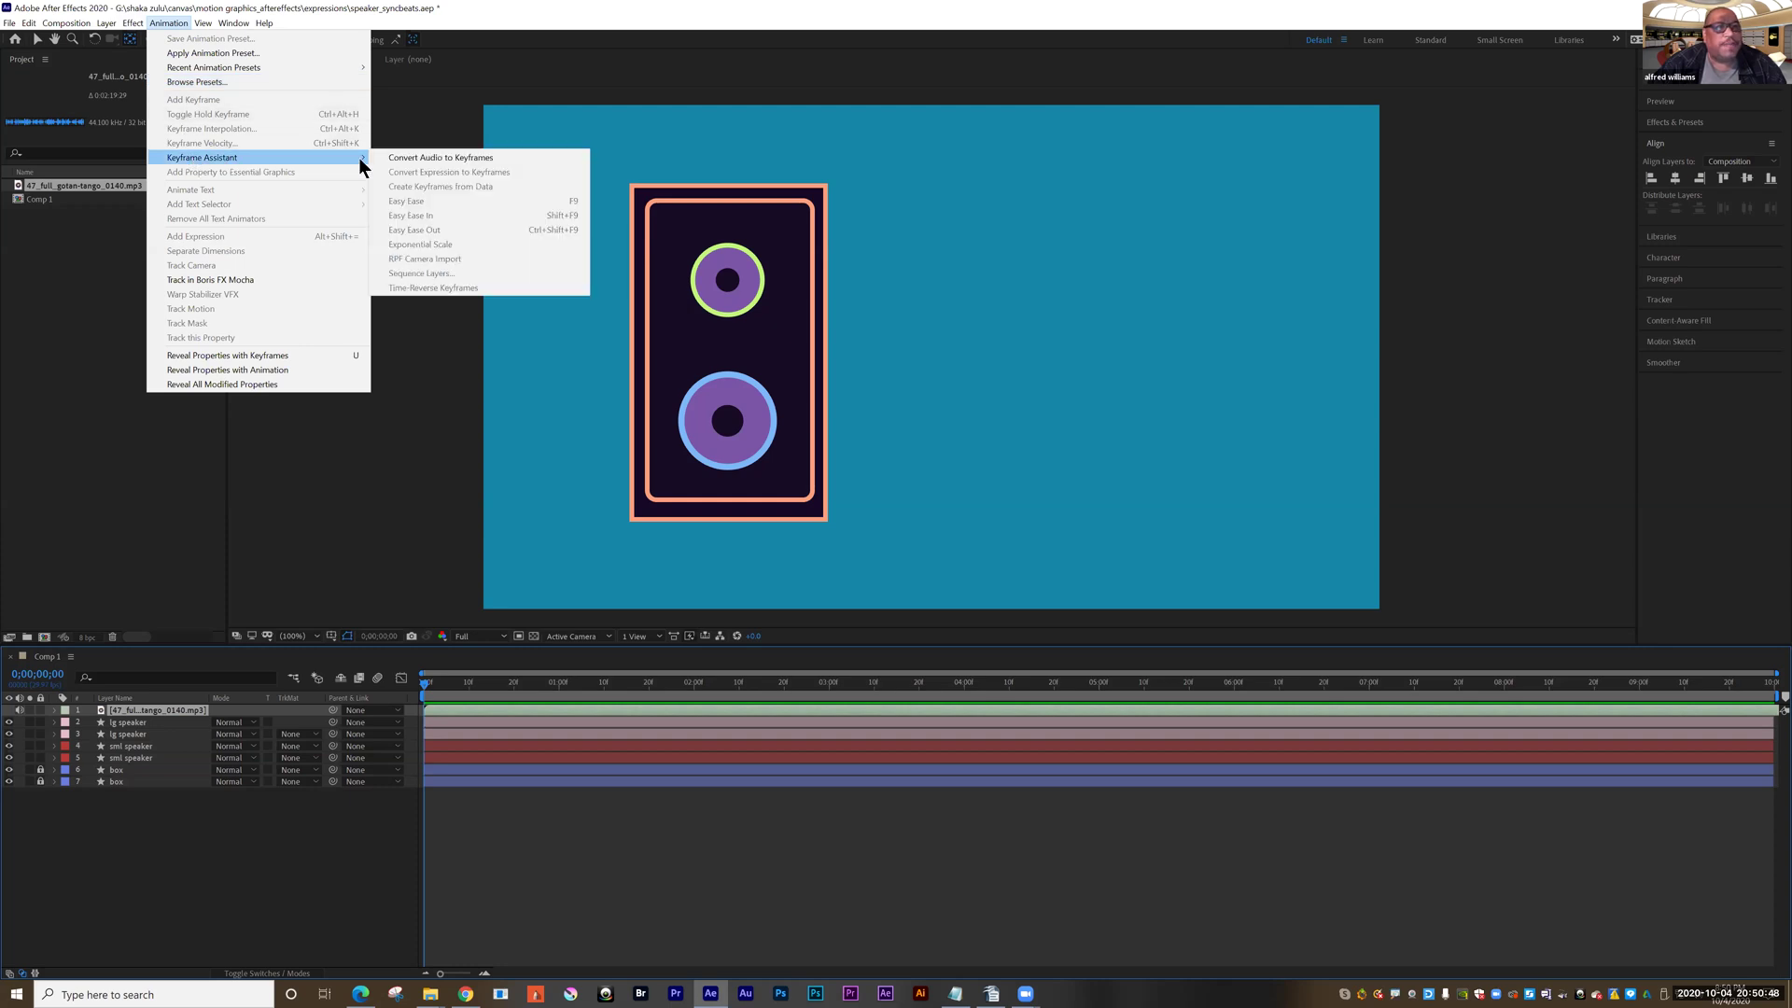
left_click(411, 162)
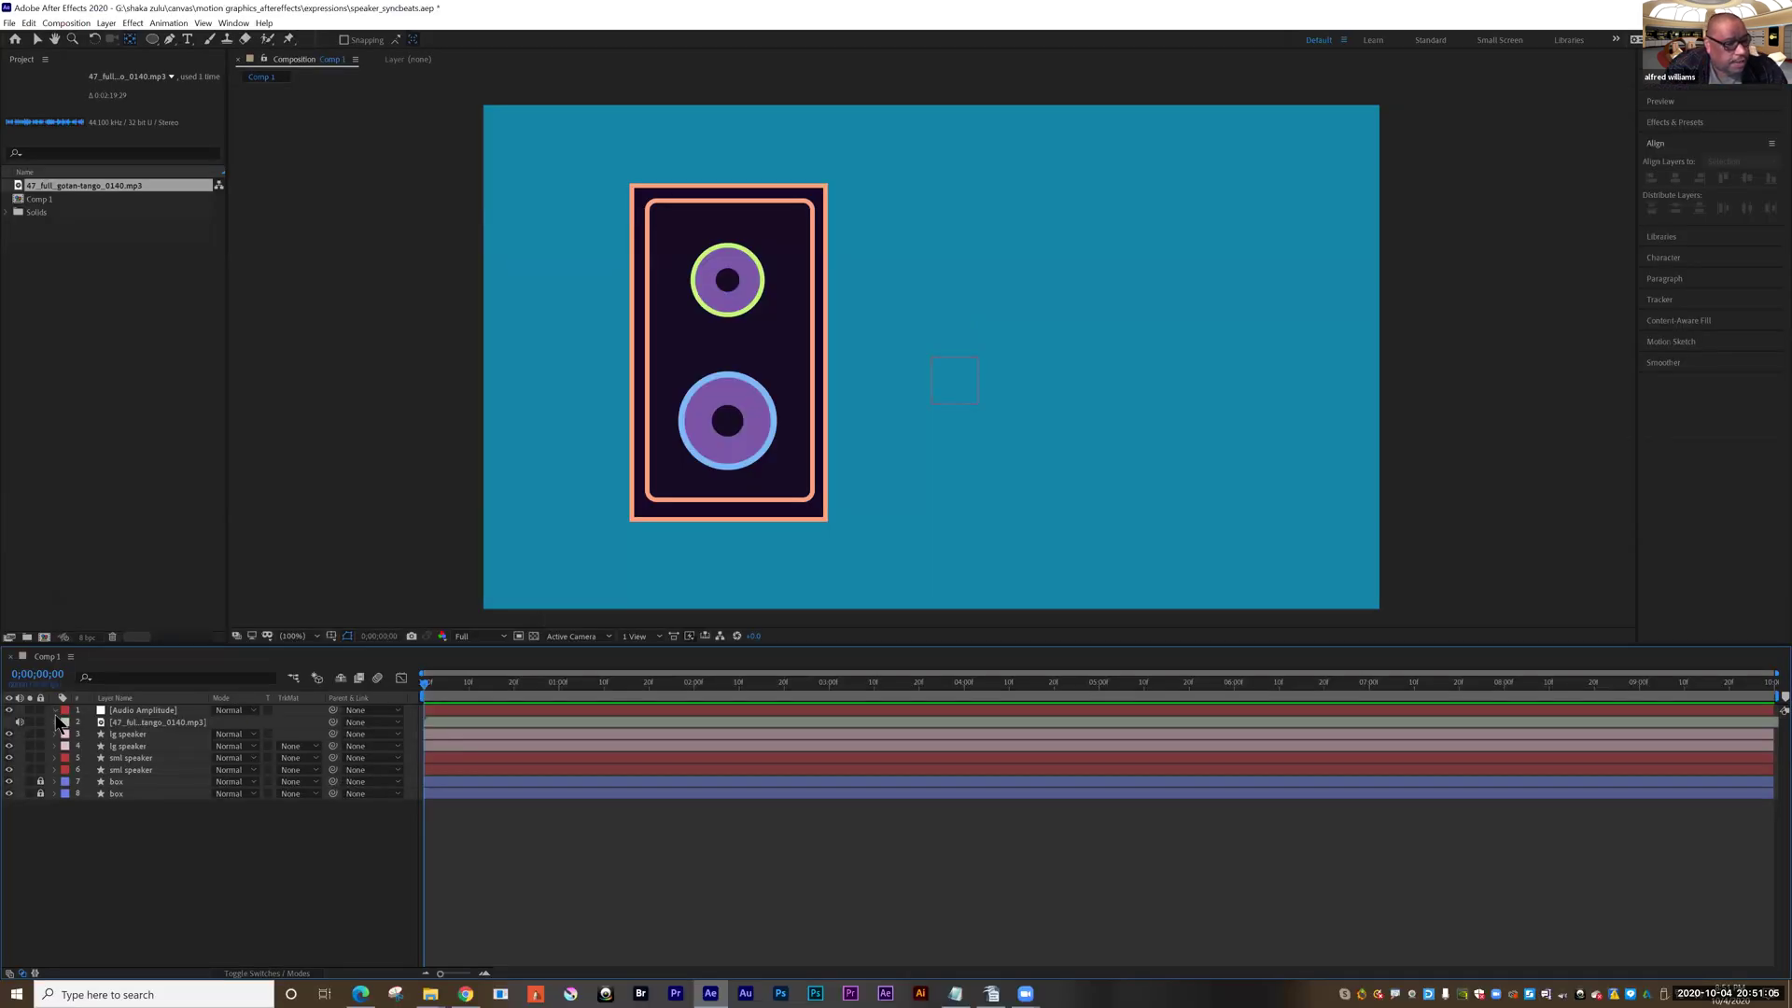
left_click(54, 710)
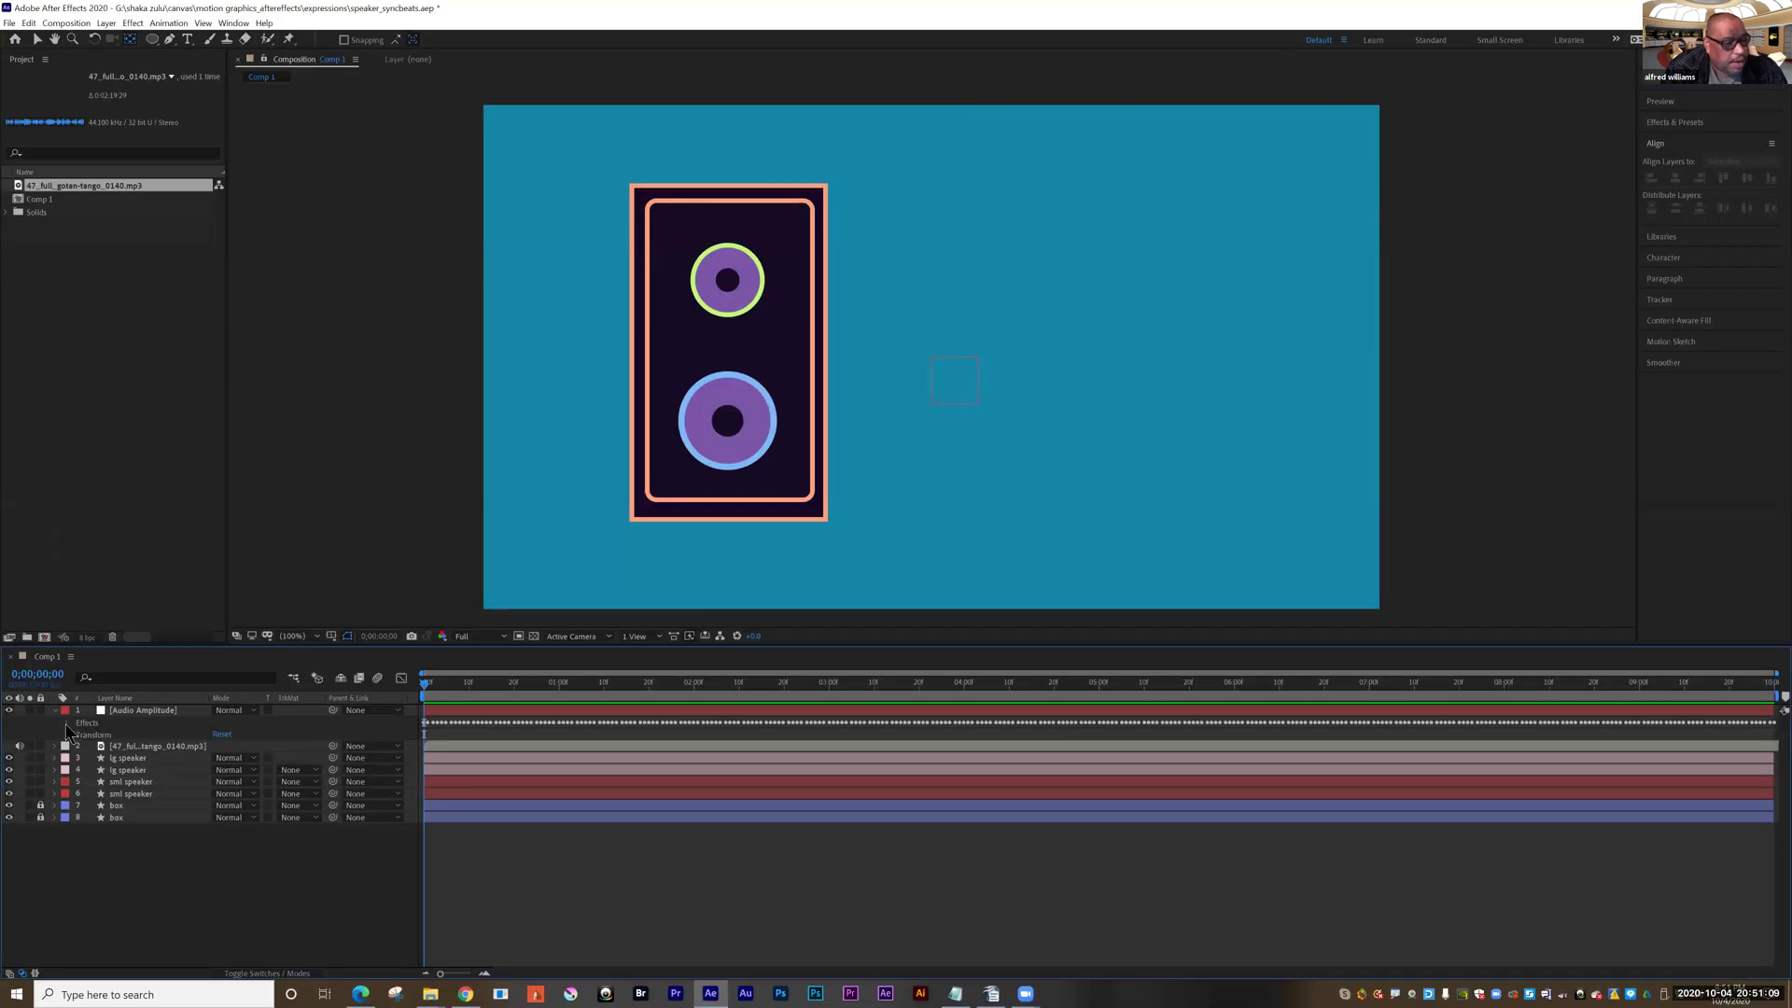
left_click(67, 725)
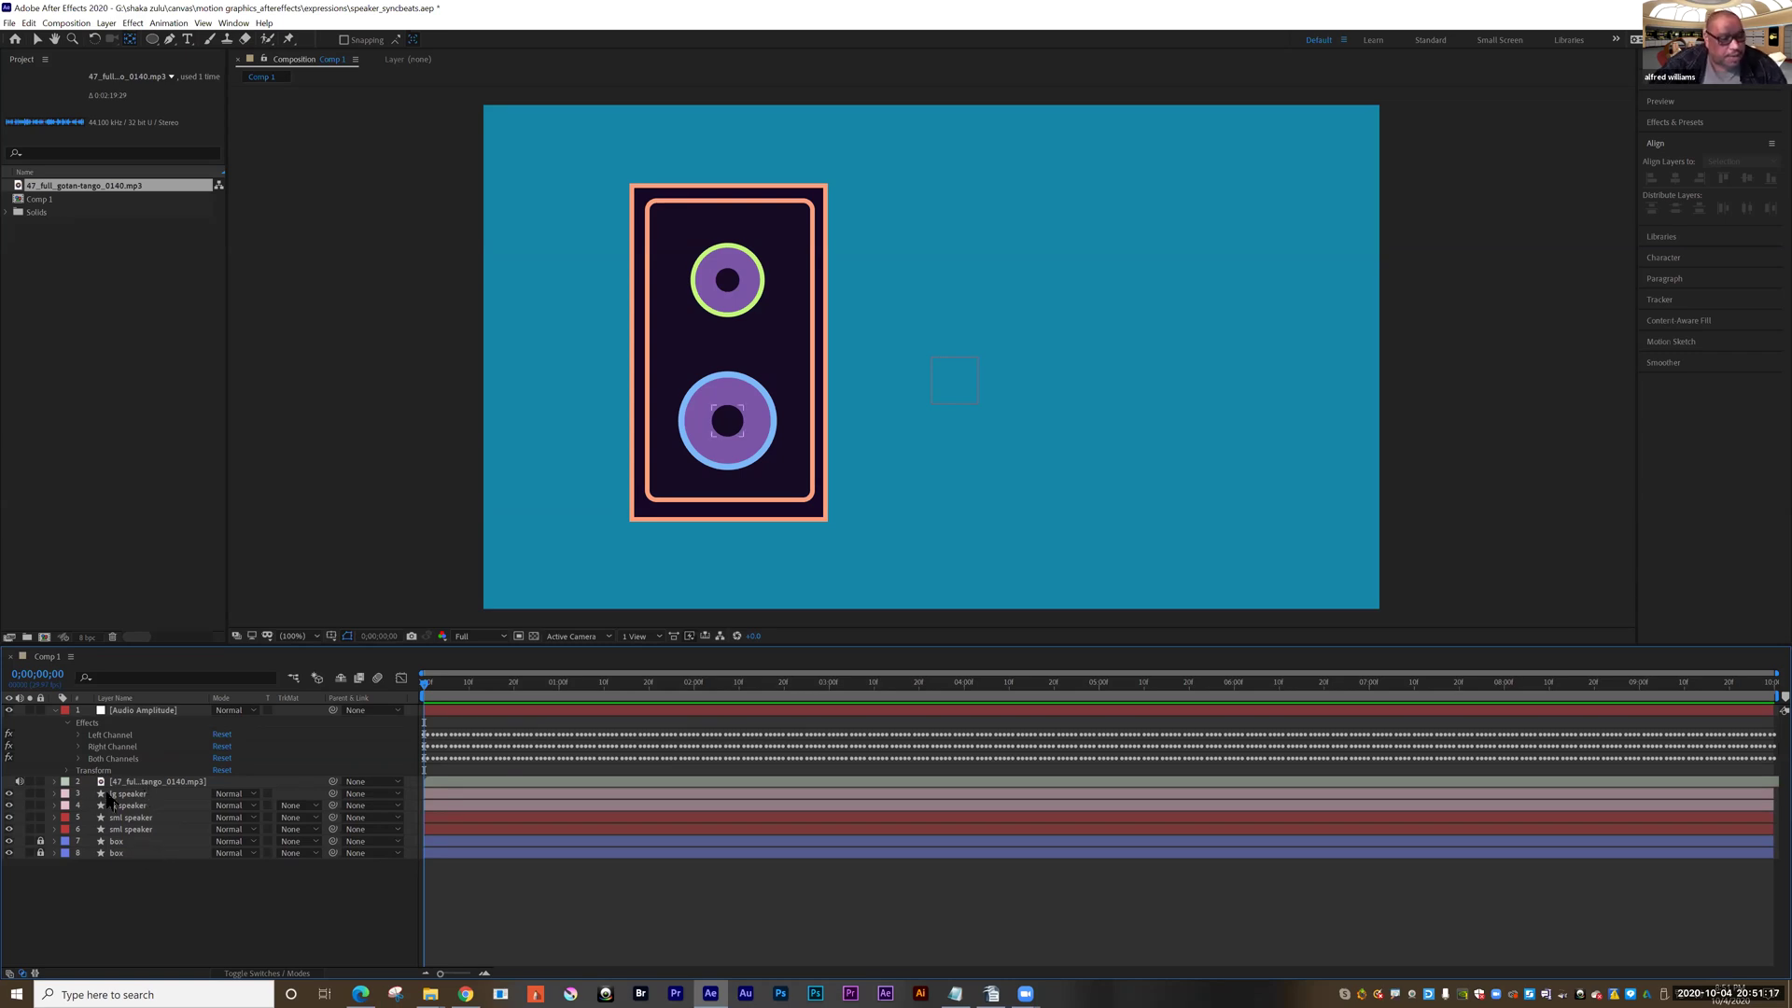
Step: Add a Scale expression to the large speaker's inner circle, linked to the Left Channel slider and ending in [temp+70, temp+70]
left_click(55, 795)
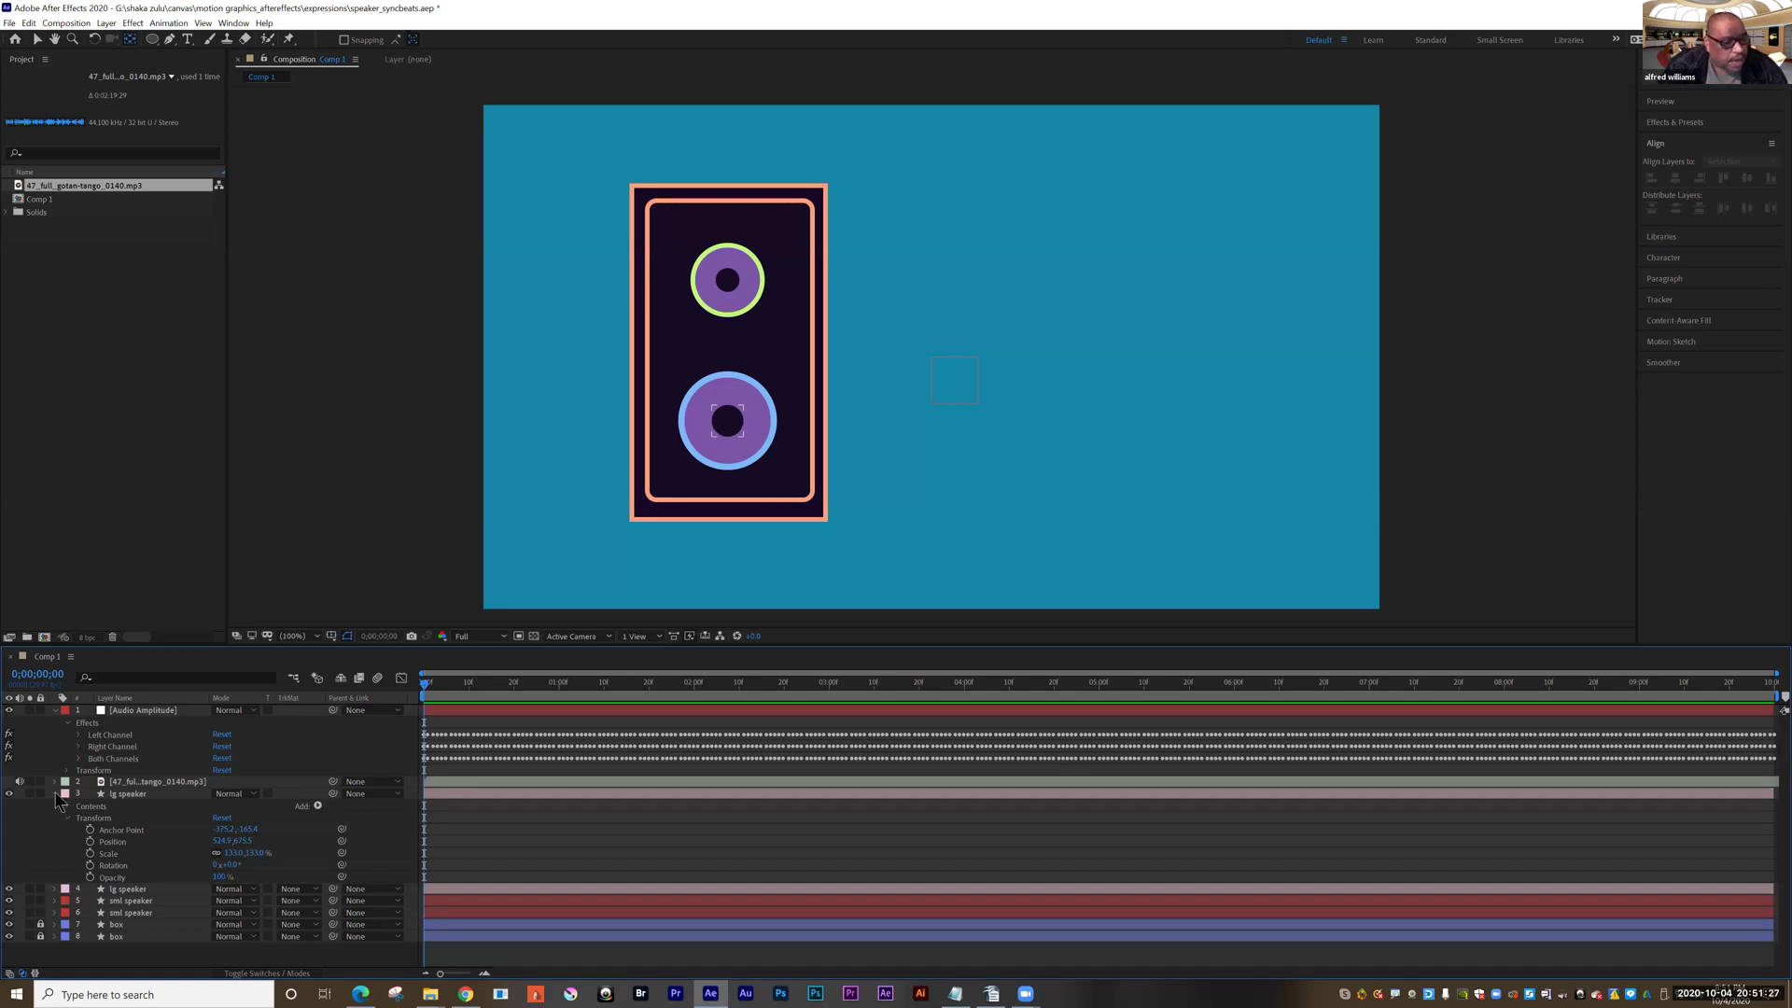
left_click(119, 857)
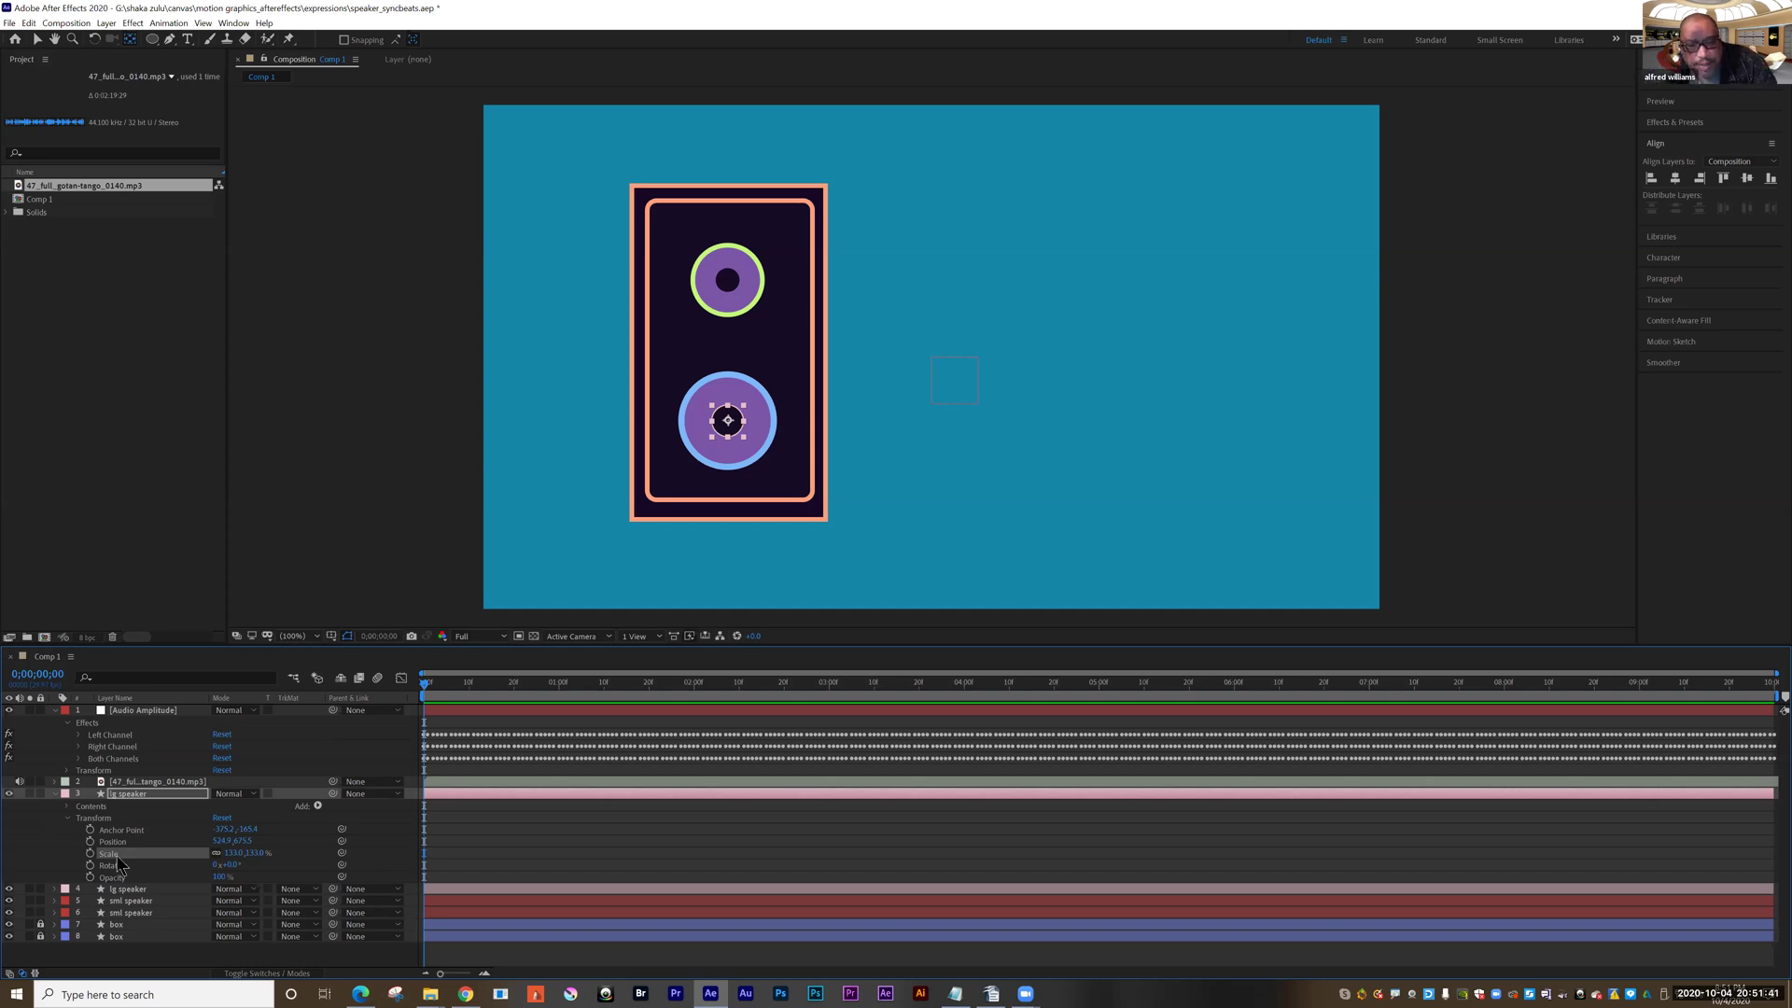
key("alt+shift+equal")
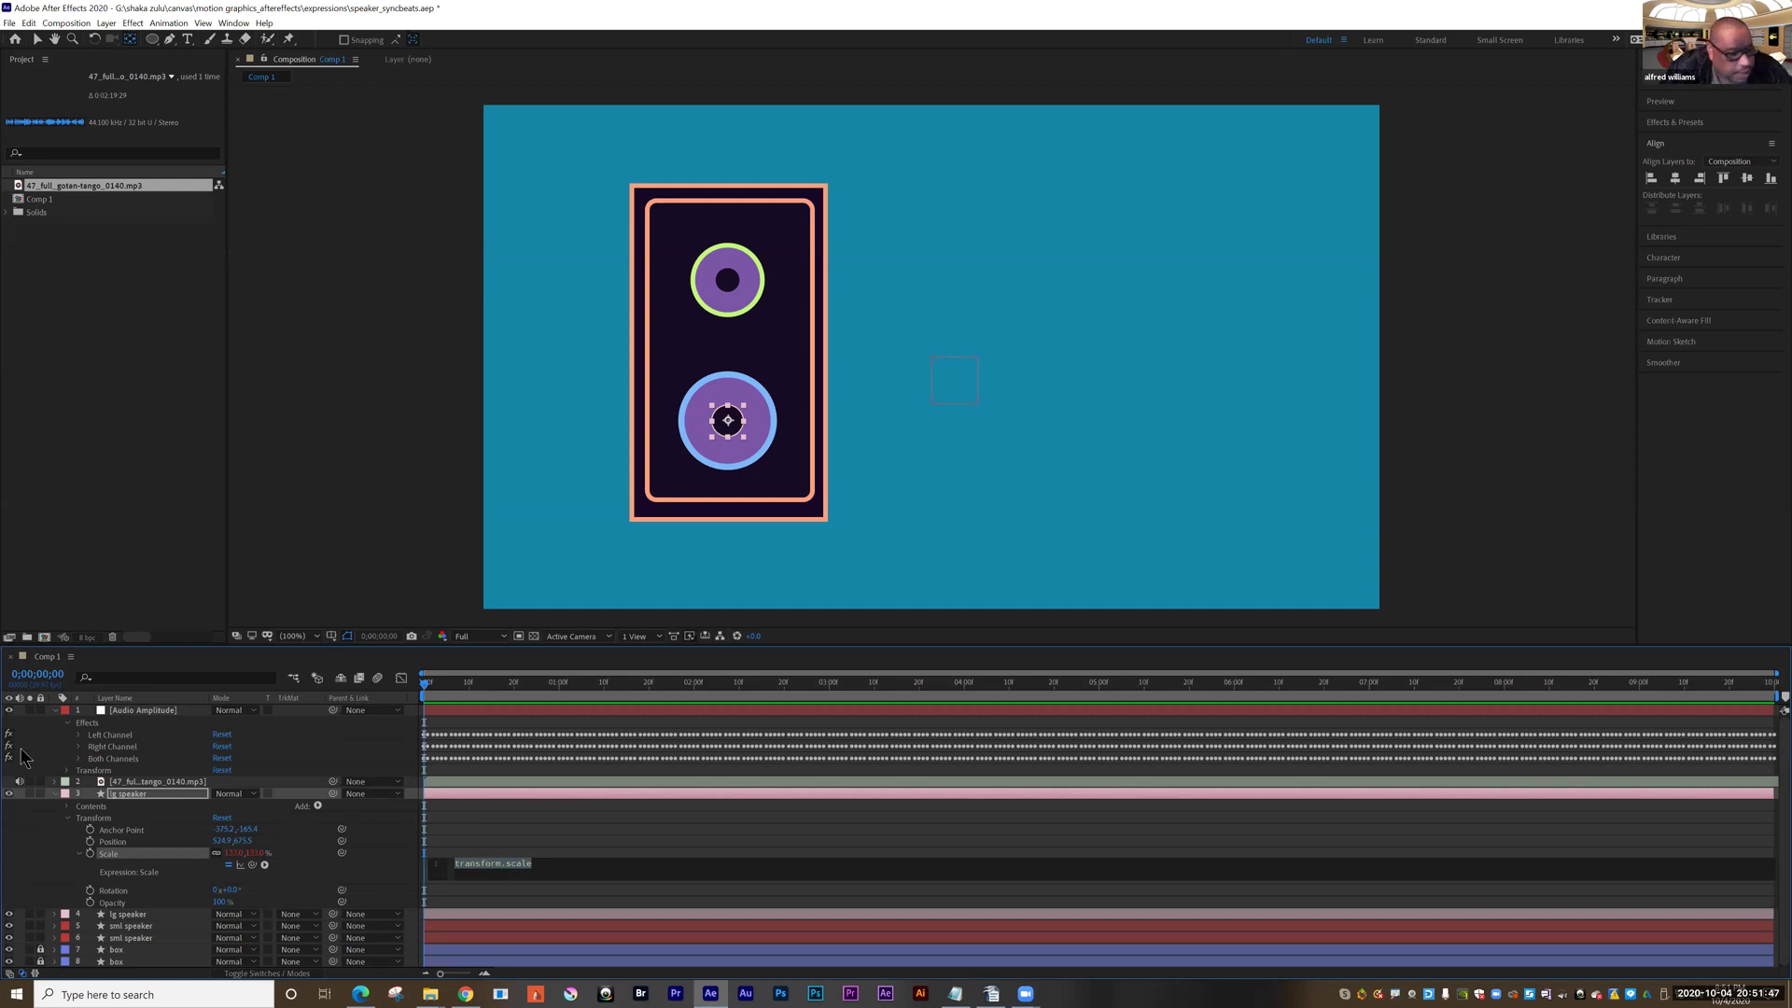
left_click(79, 735)
left_click(80, 736)
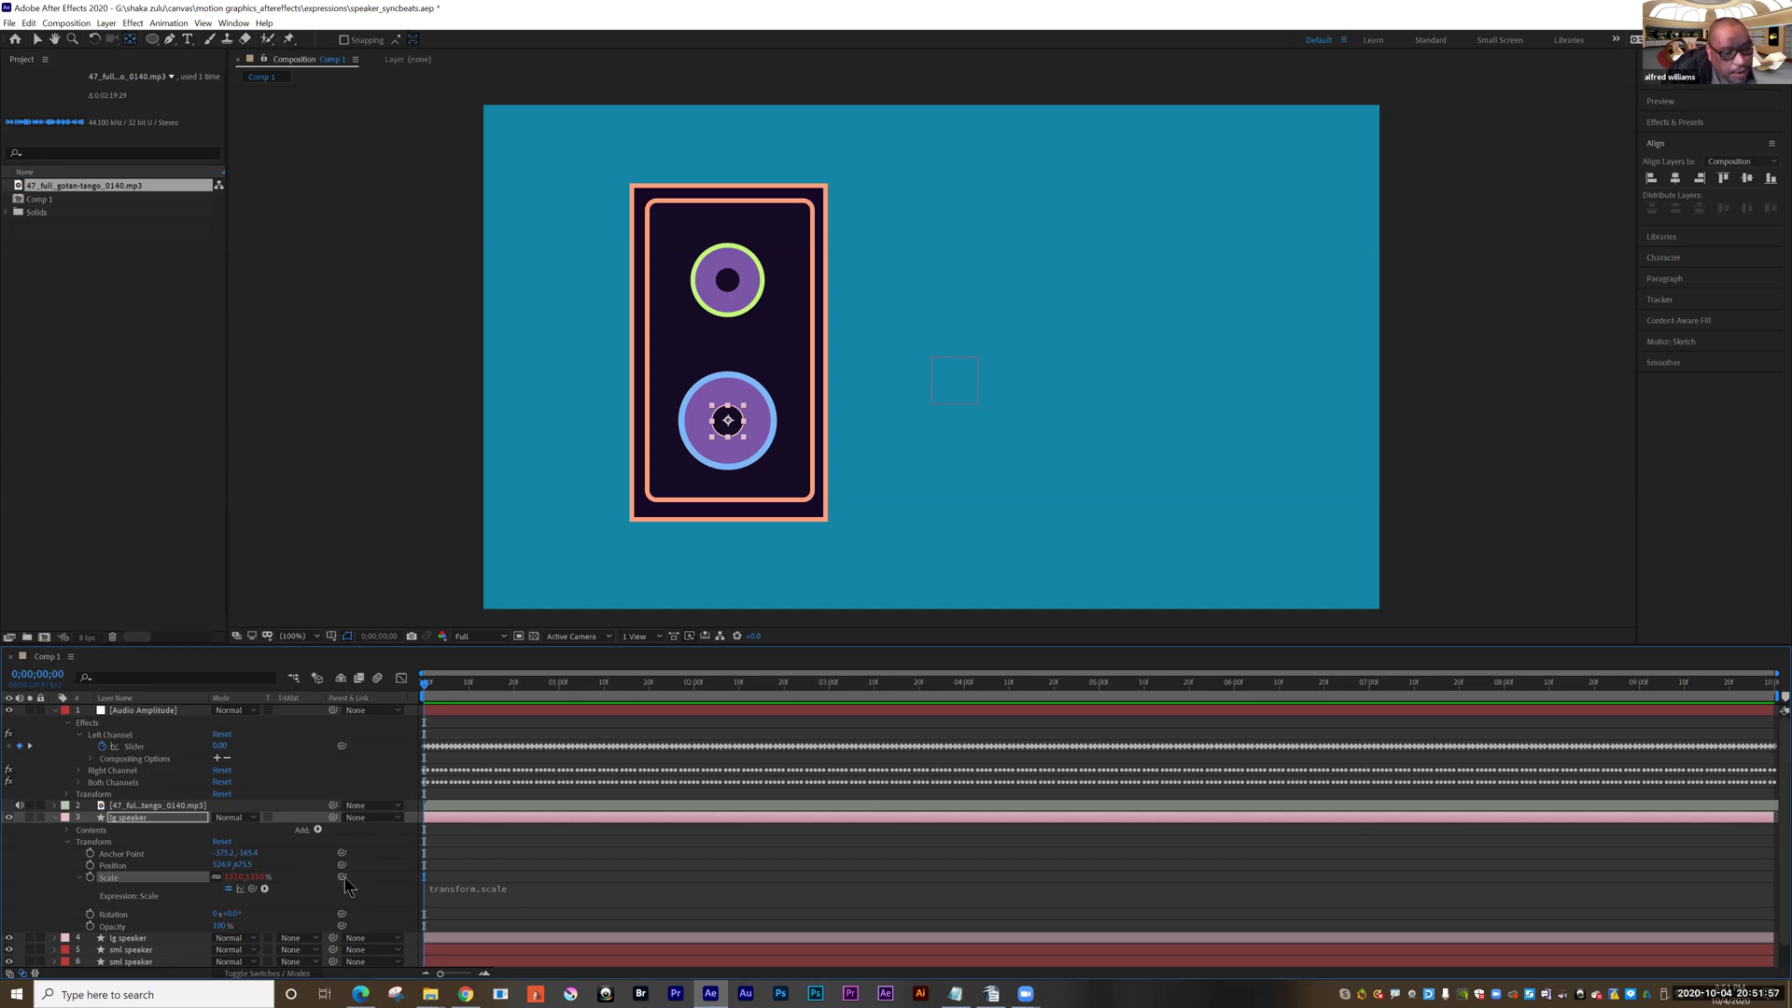
left_click_drag(341, 878, 135, 747)
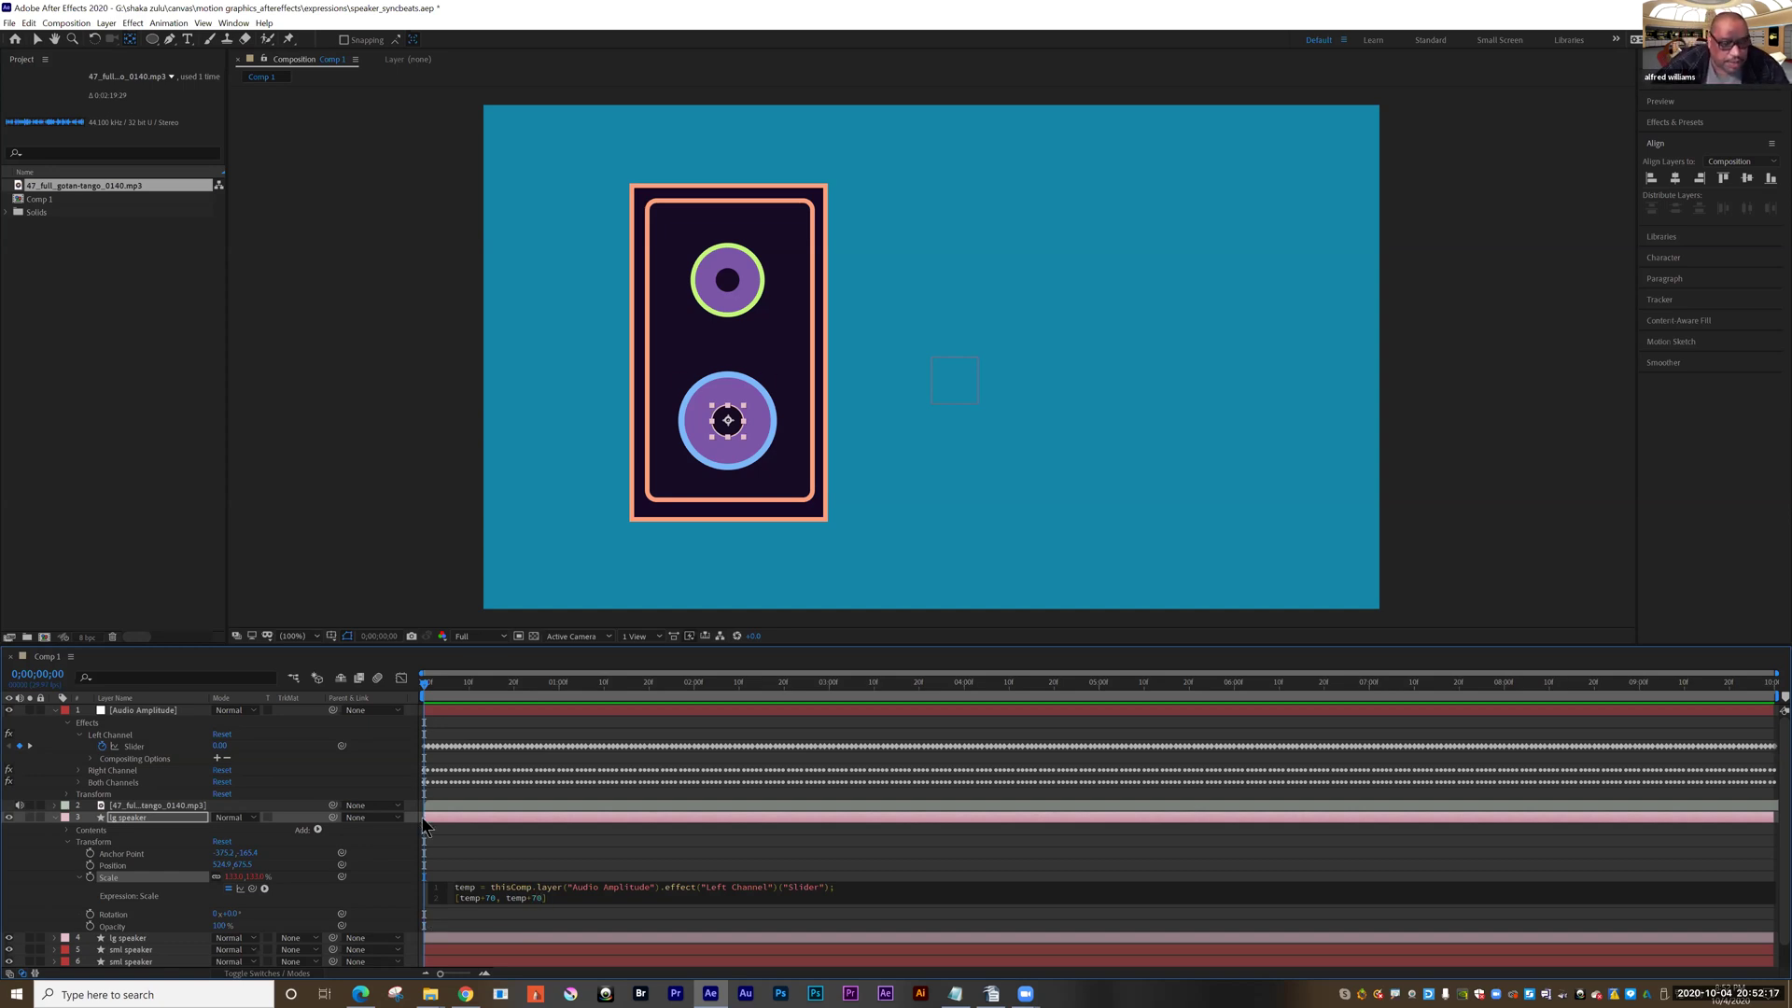
left_click(55, 818)
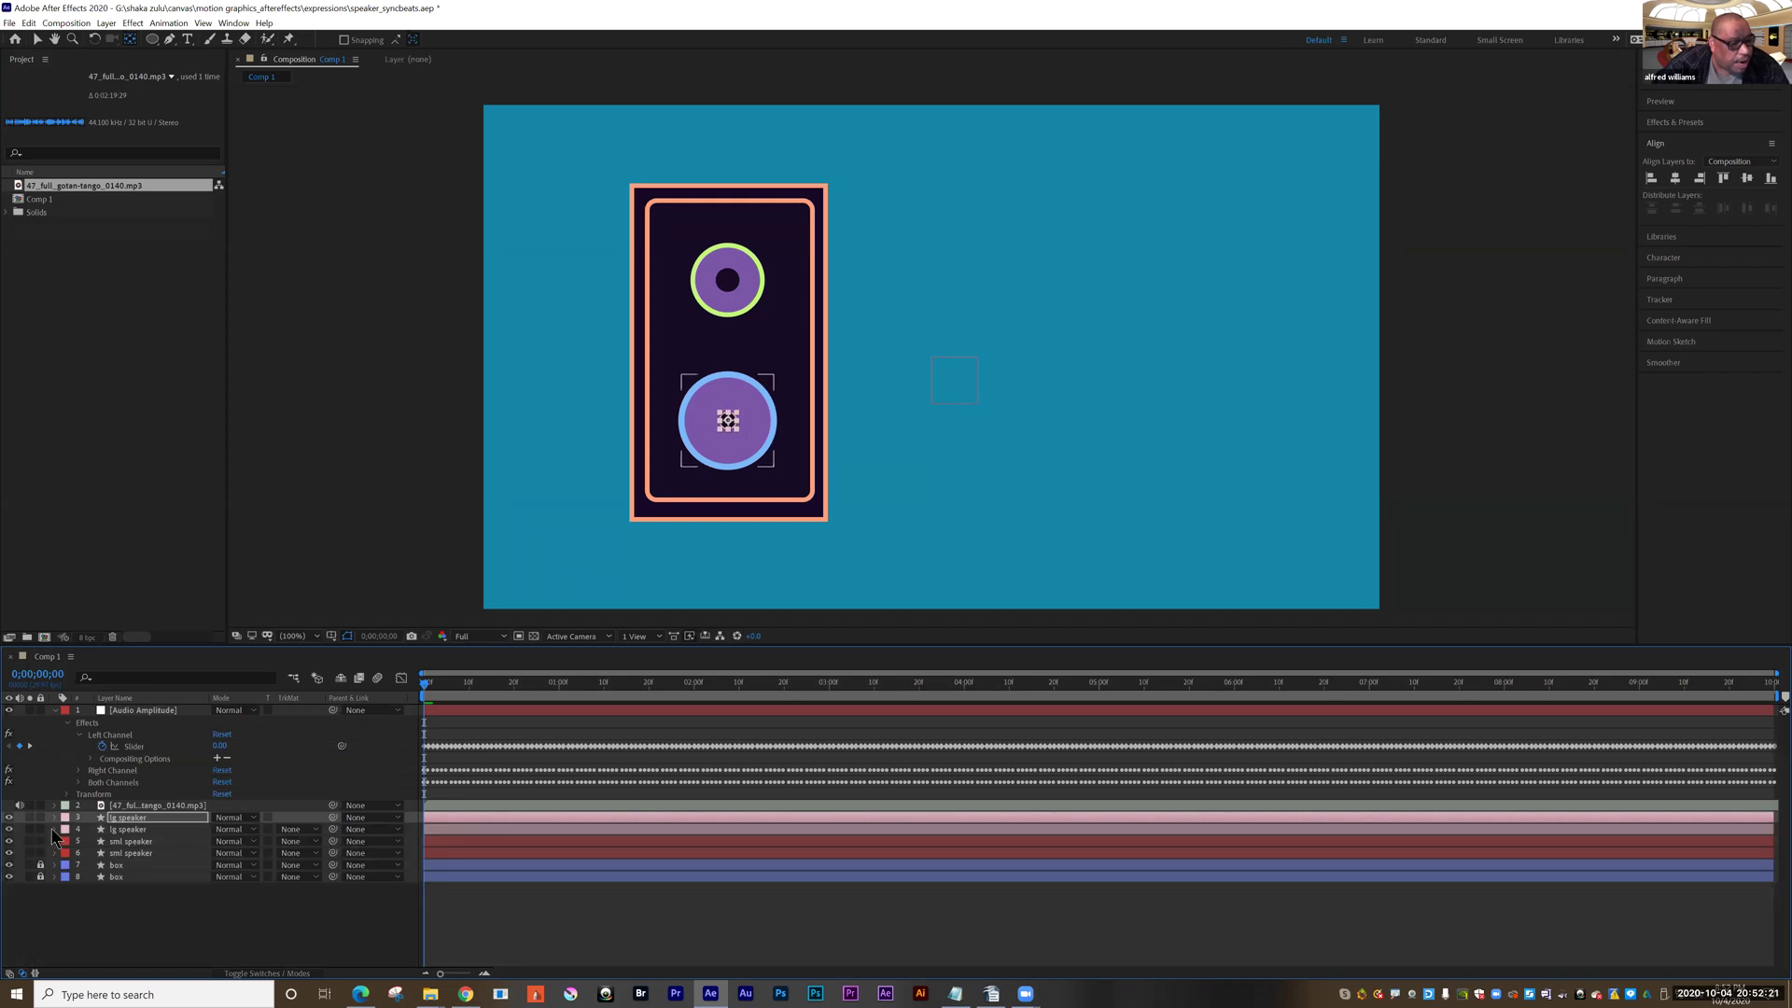
Step: Add a Scale expression to the large speaker's outer circle, linked to the Left Channel slider and ending in [temp+70, temp+70], and preview the animation
left_click(53, 829)
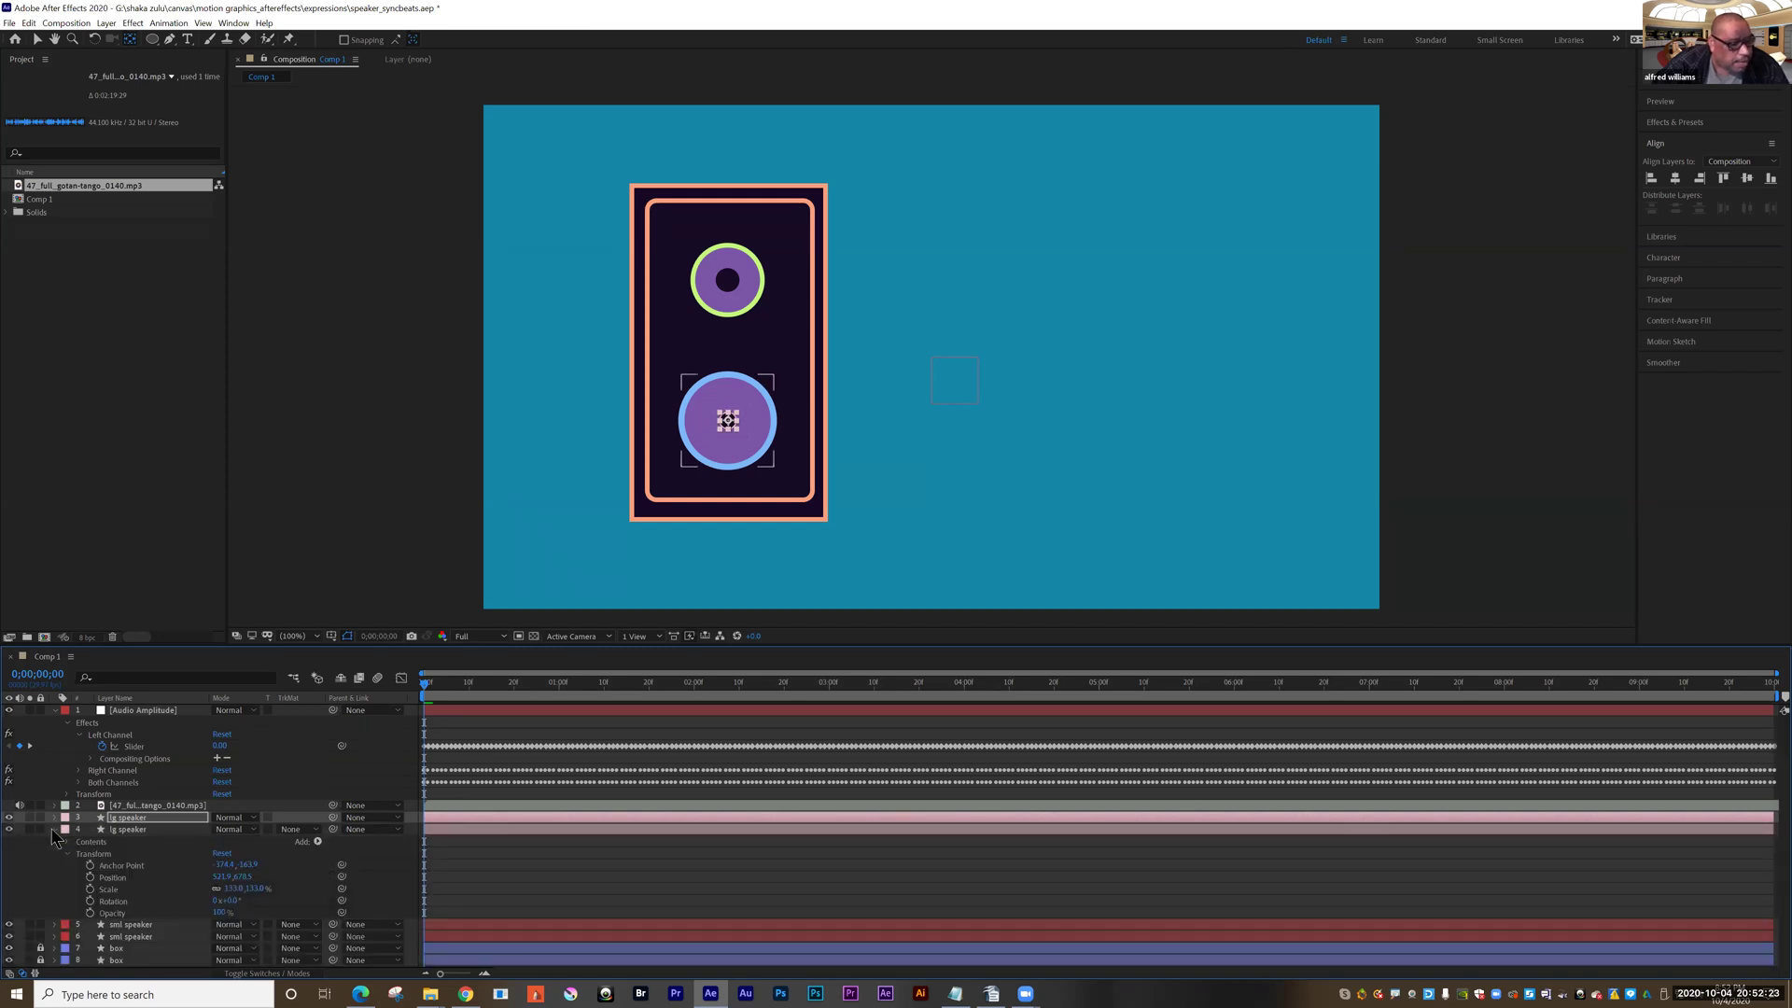
left_click(121, 892)
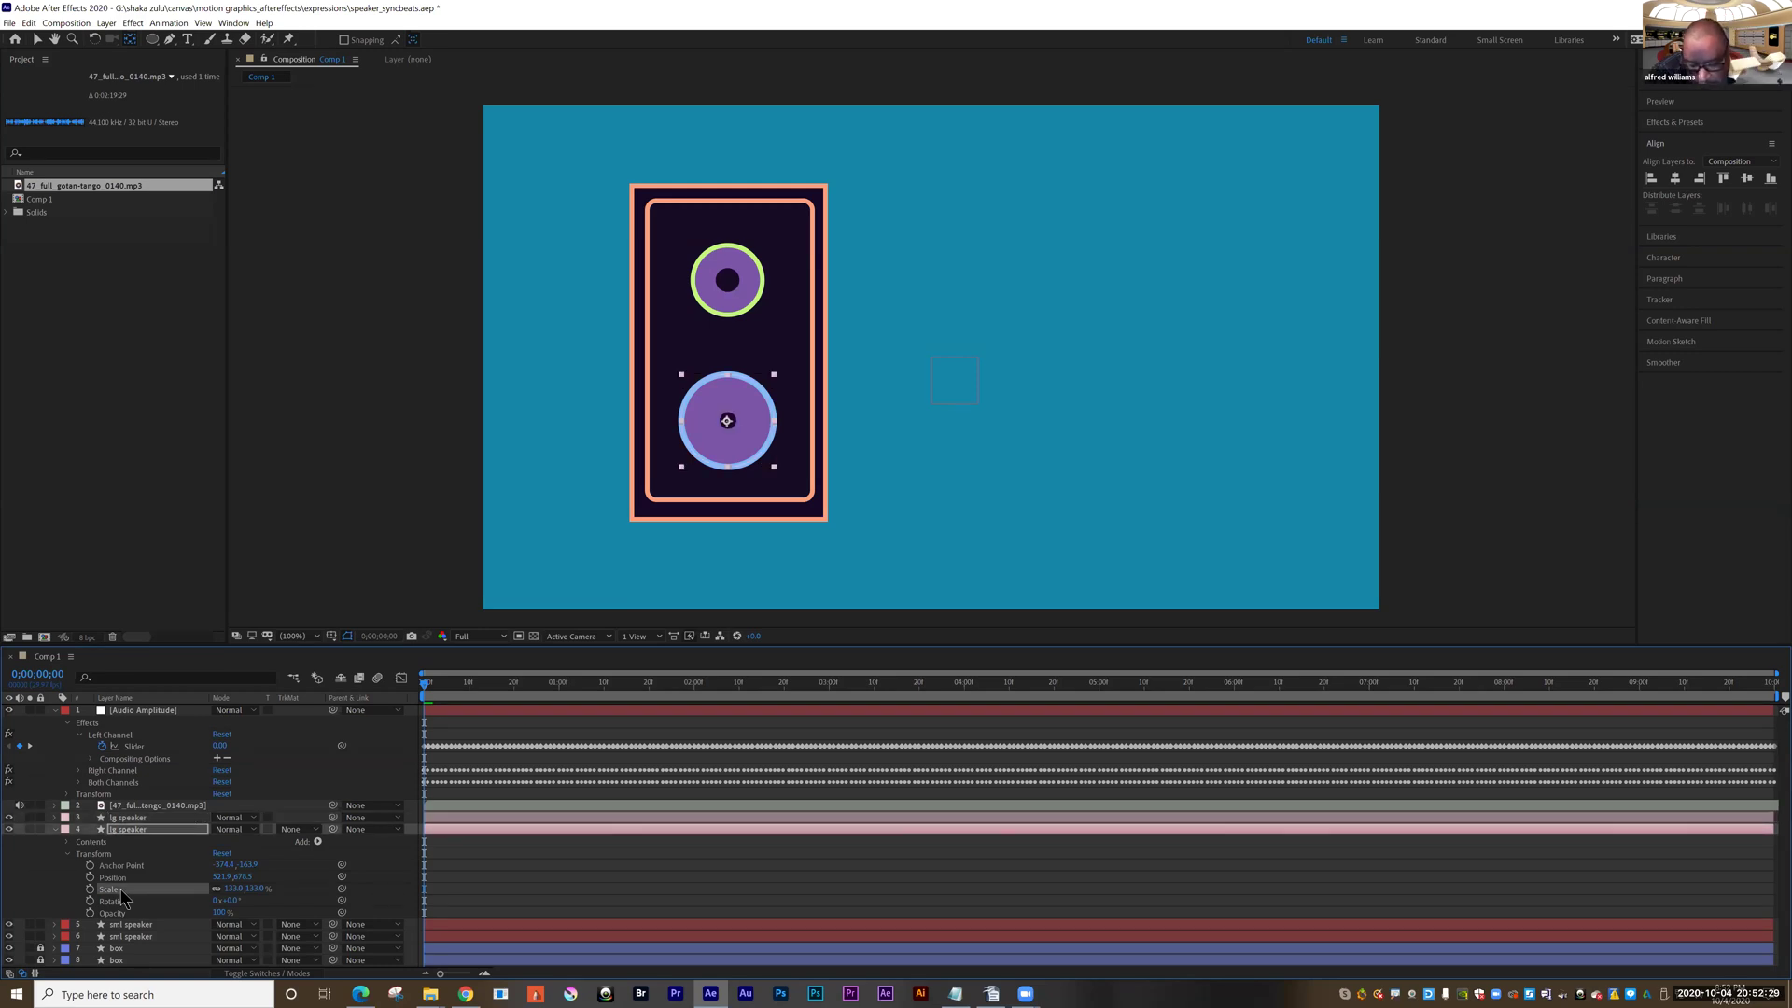
key("alt+shift+equal")
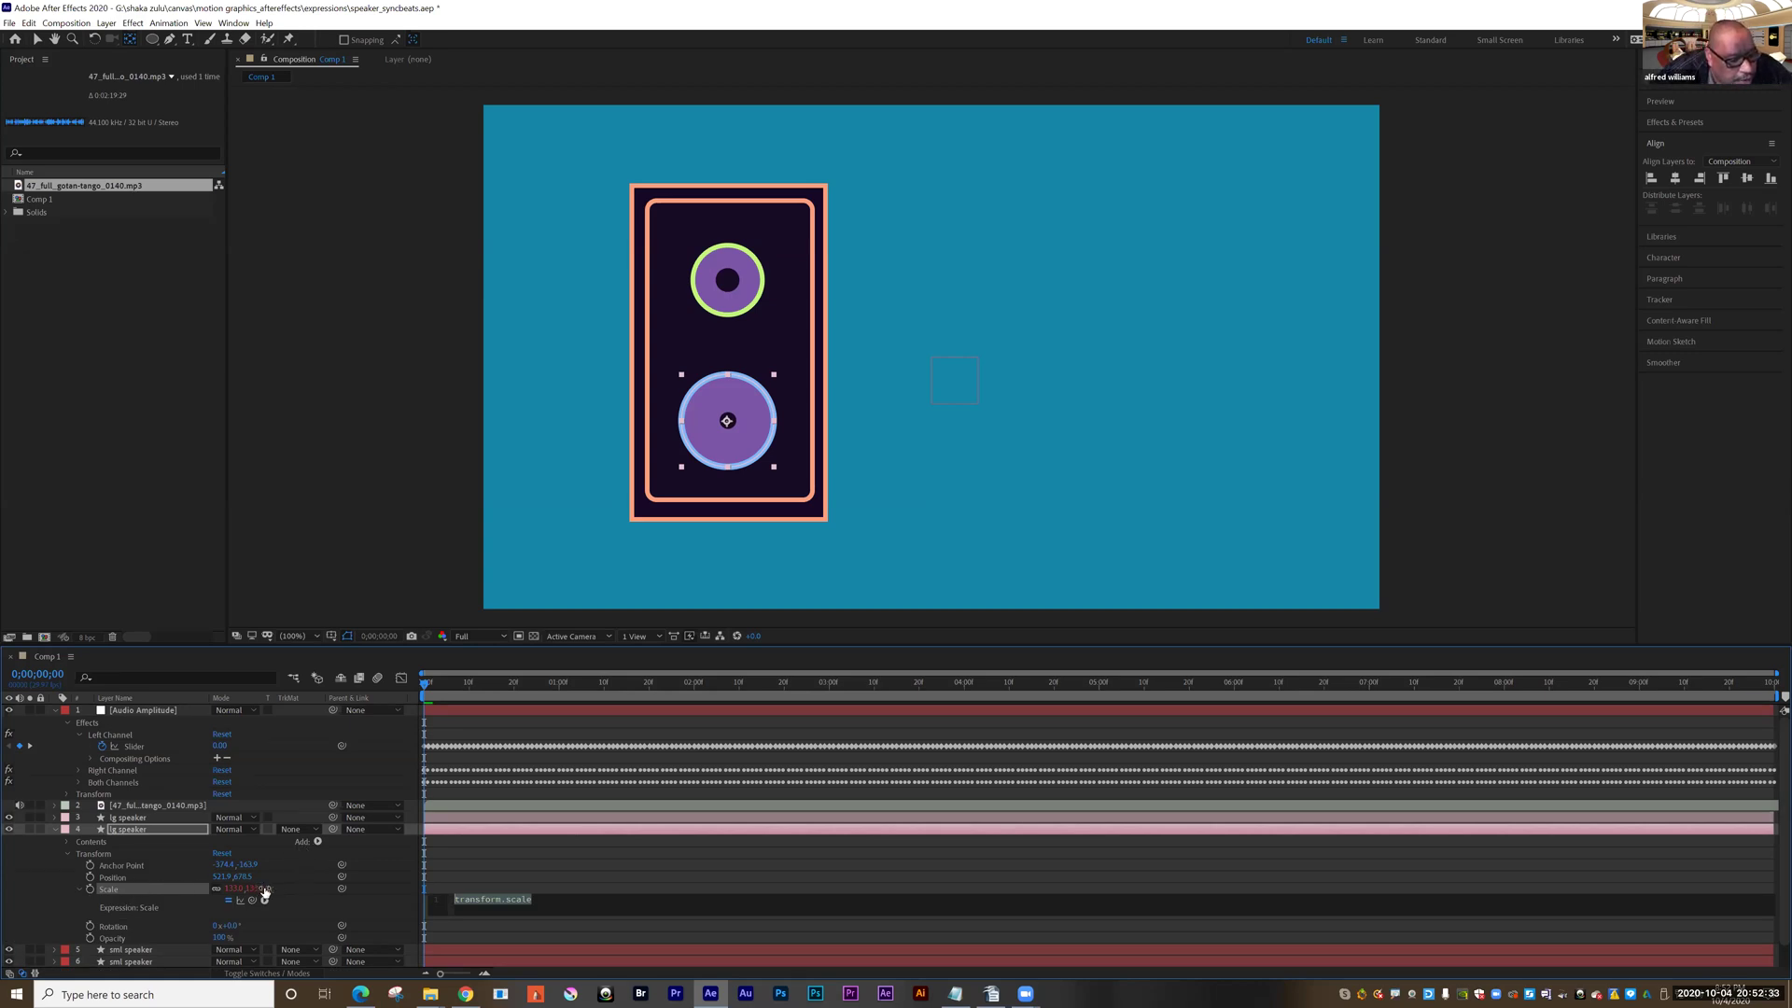
left_click_drag(342, 889, 131, 746)
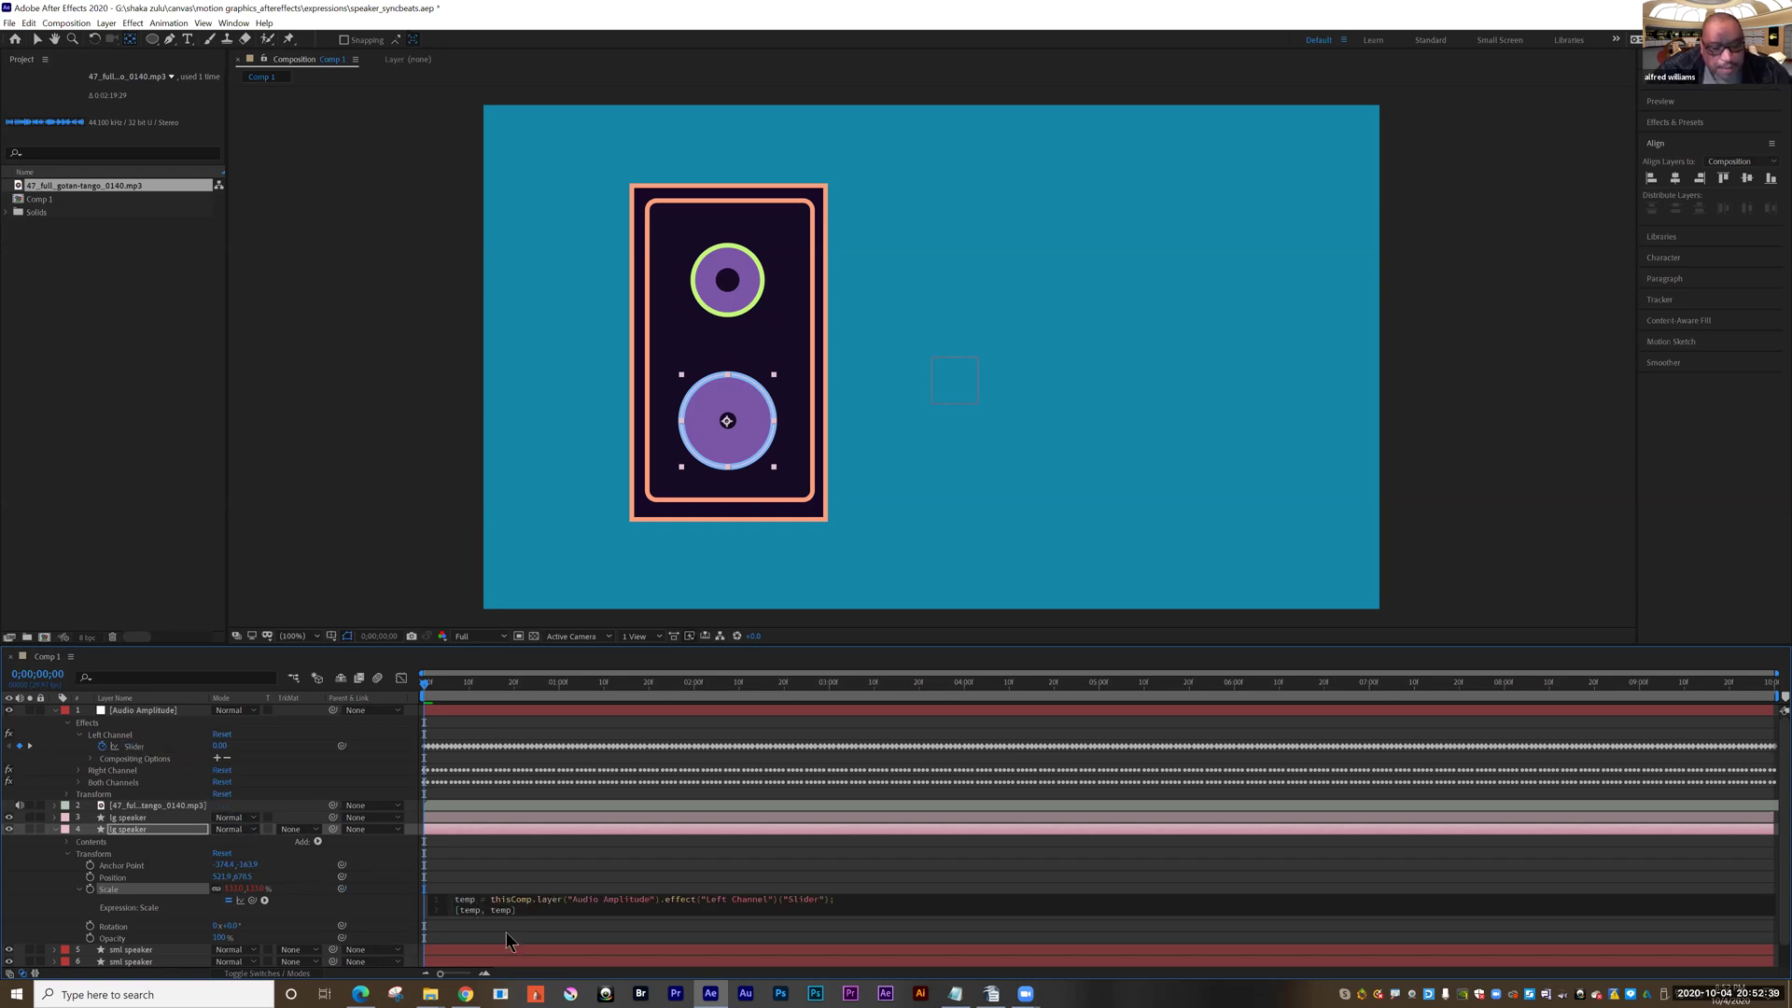
type("+70, temp")
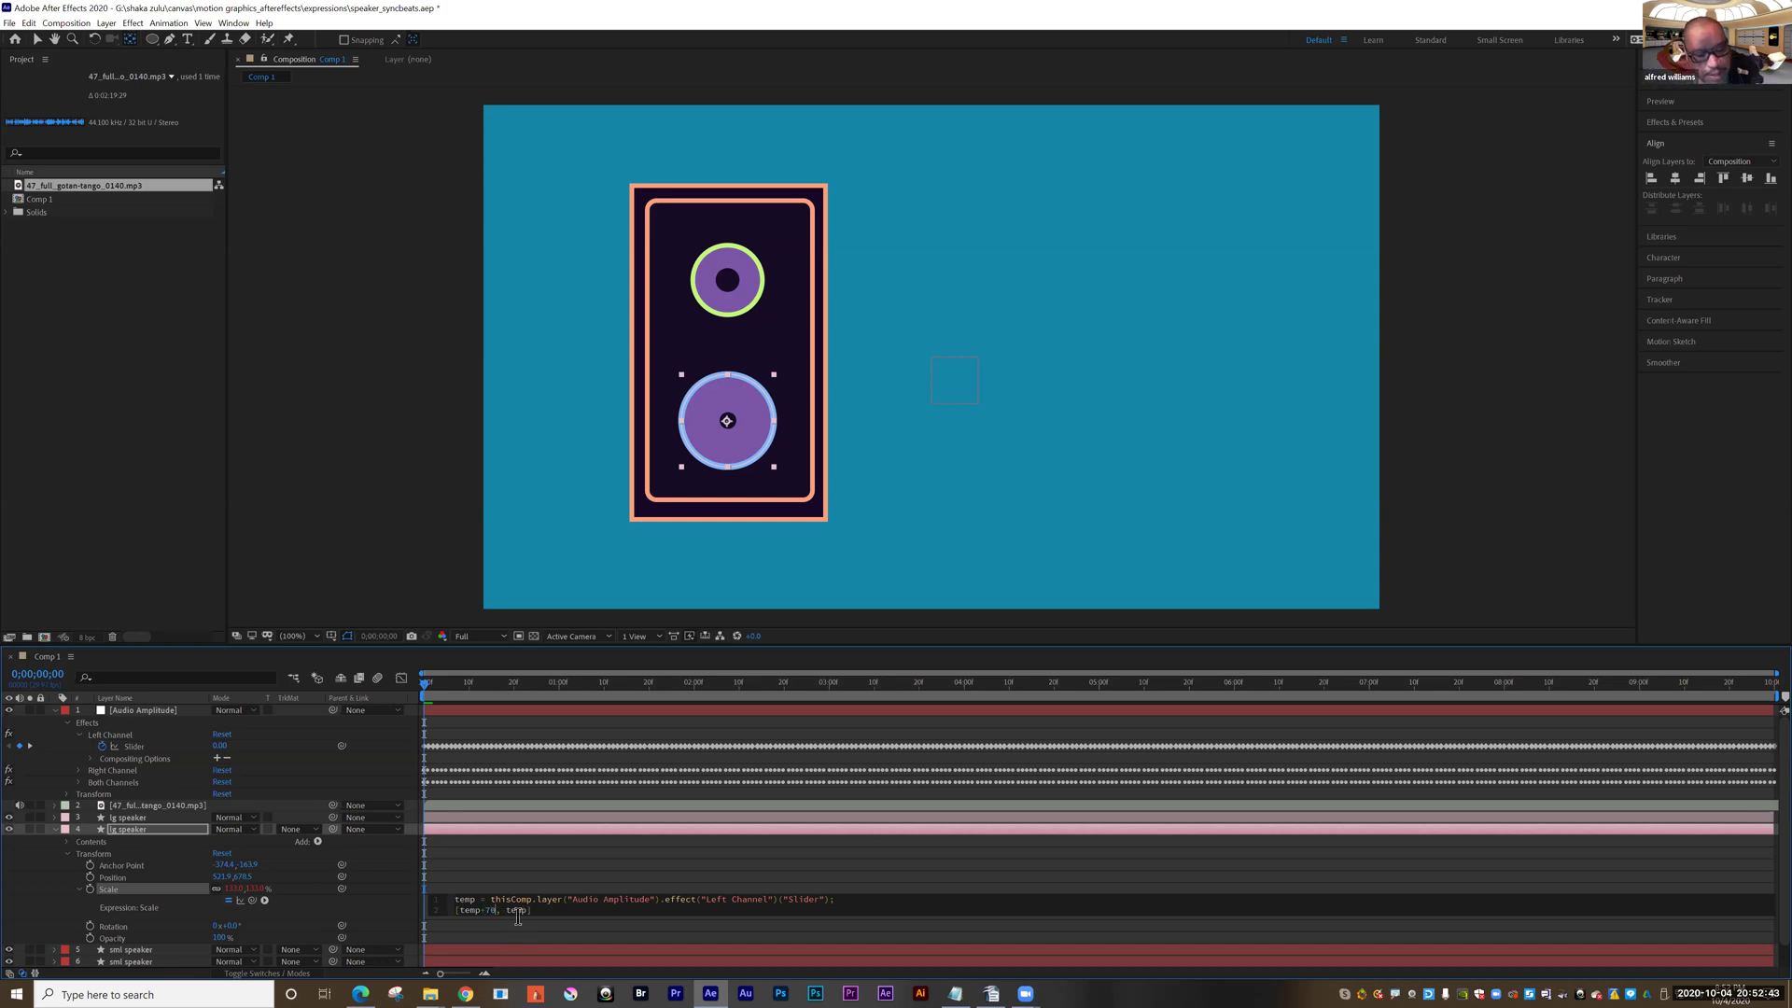
type("+7")
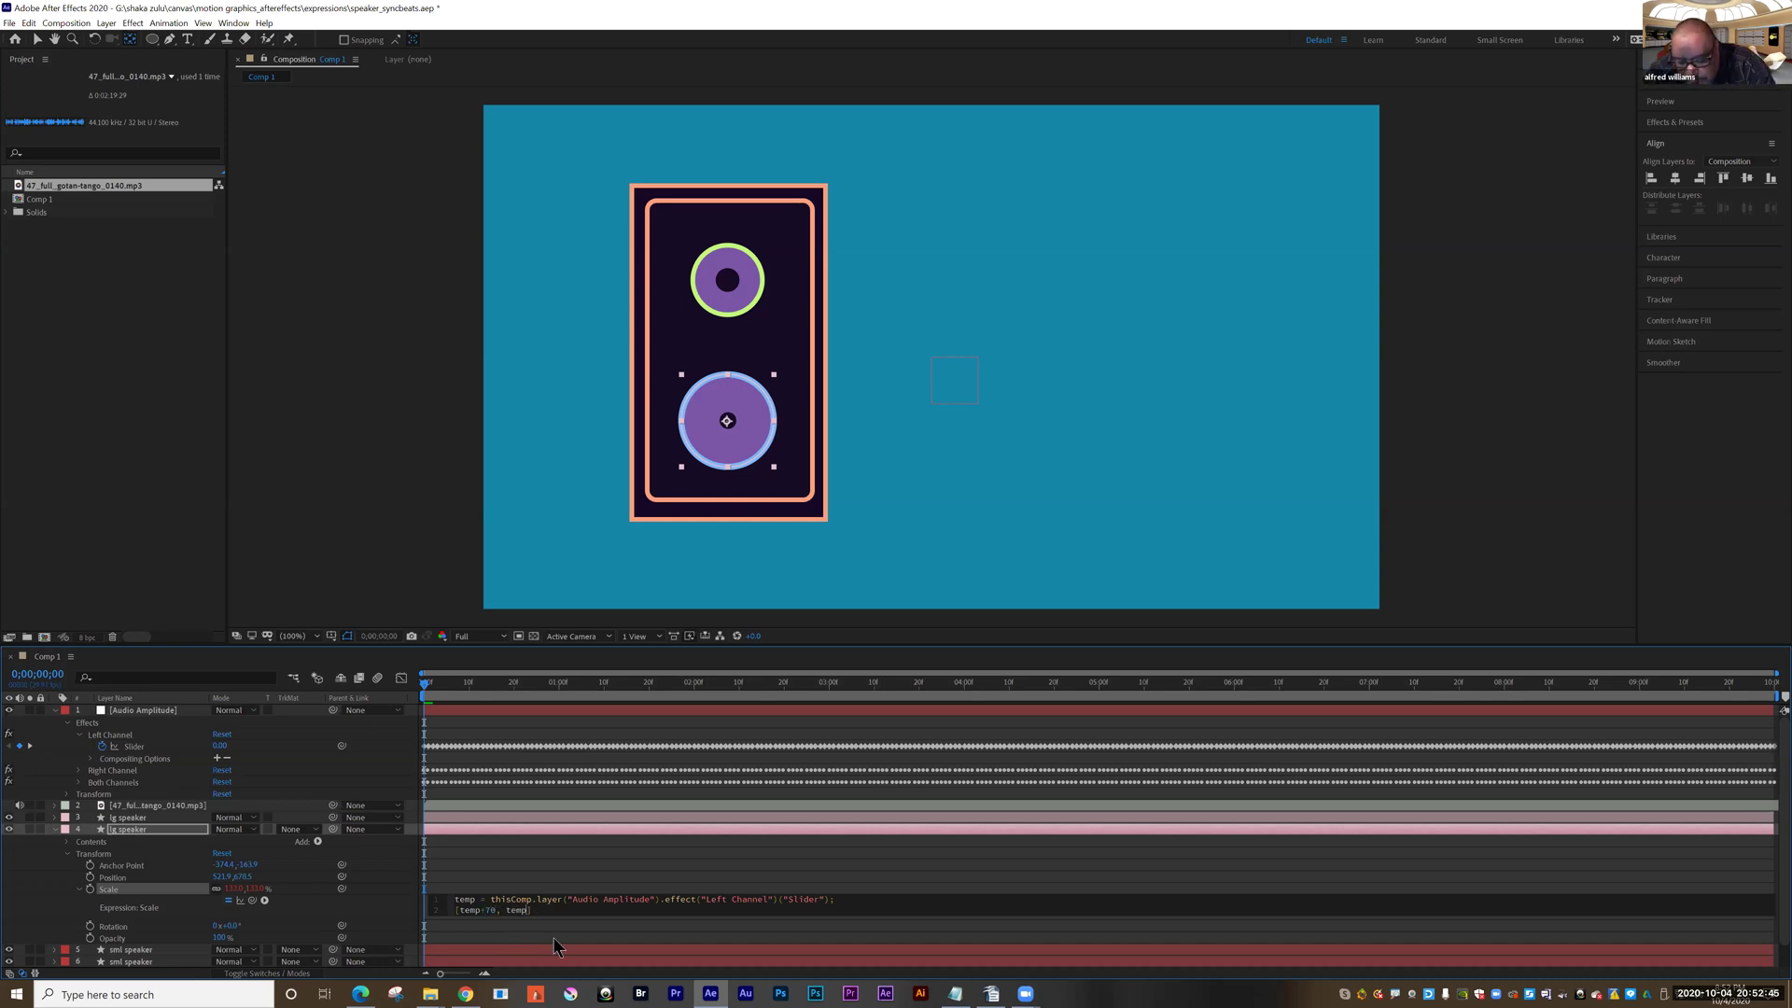
type("0")
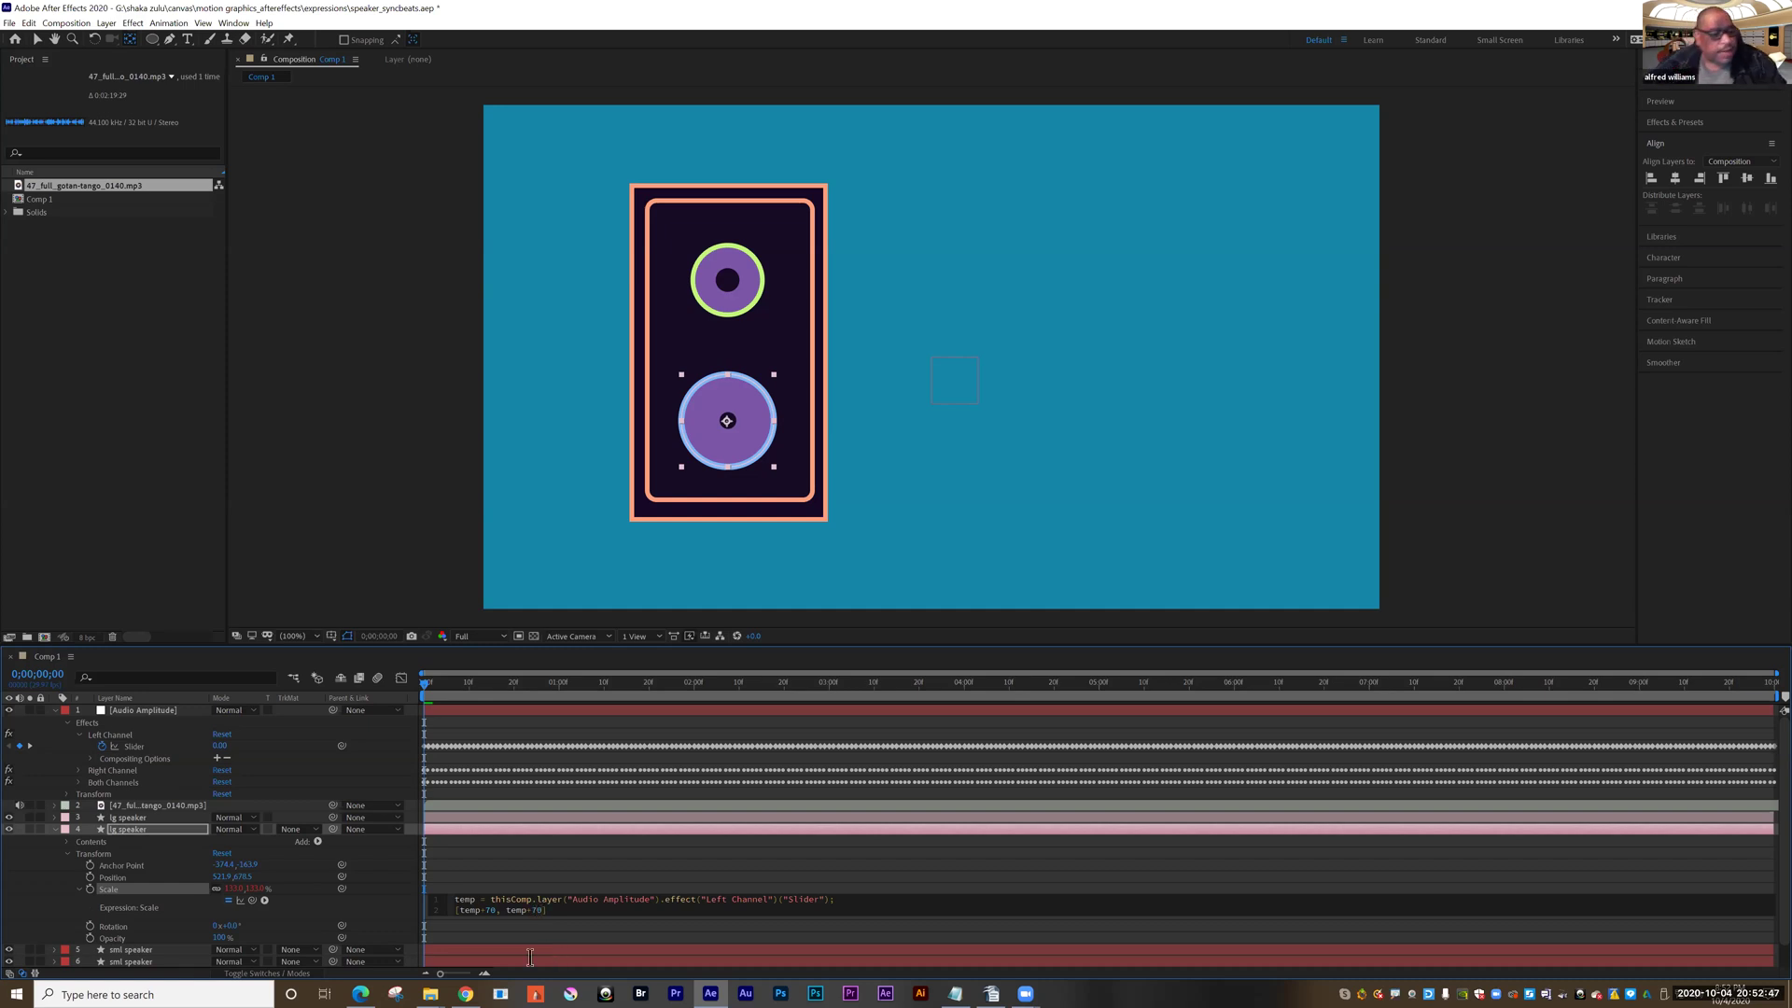
left_click(54, 849)
left_click(56, 829)
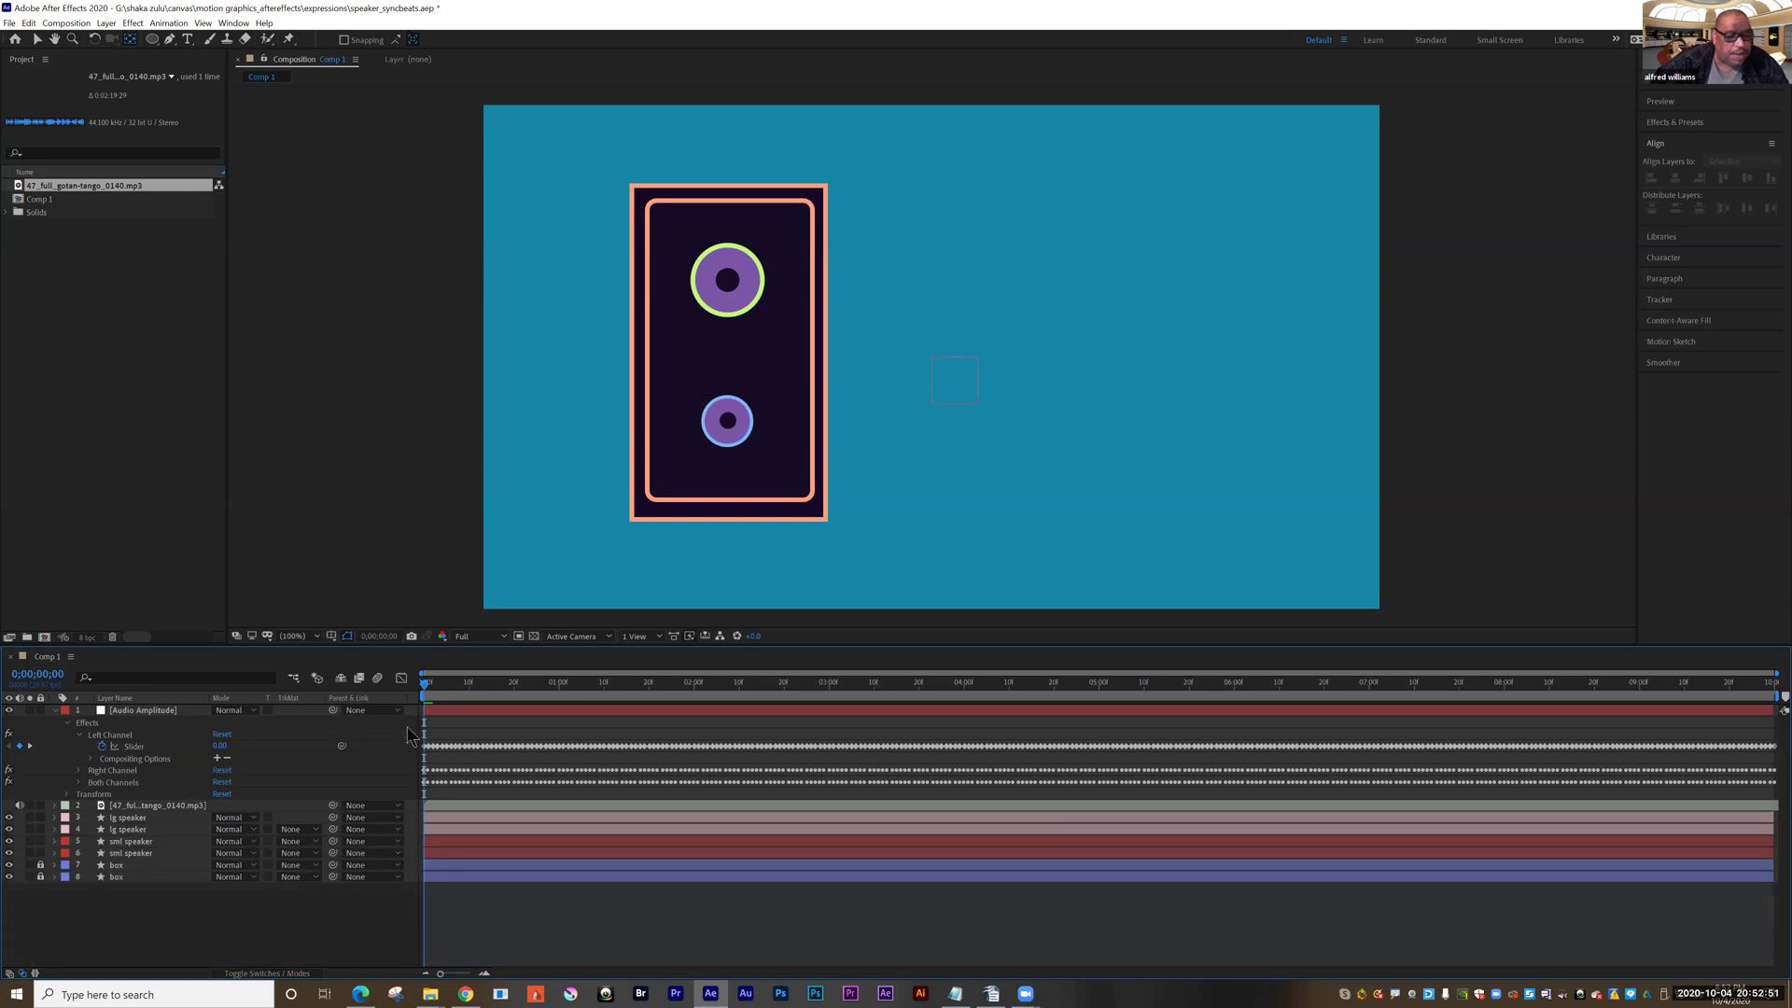
key("space")
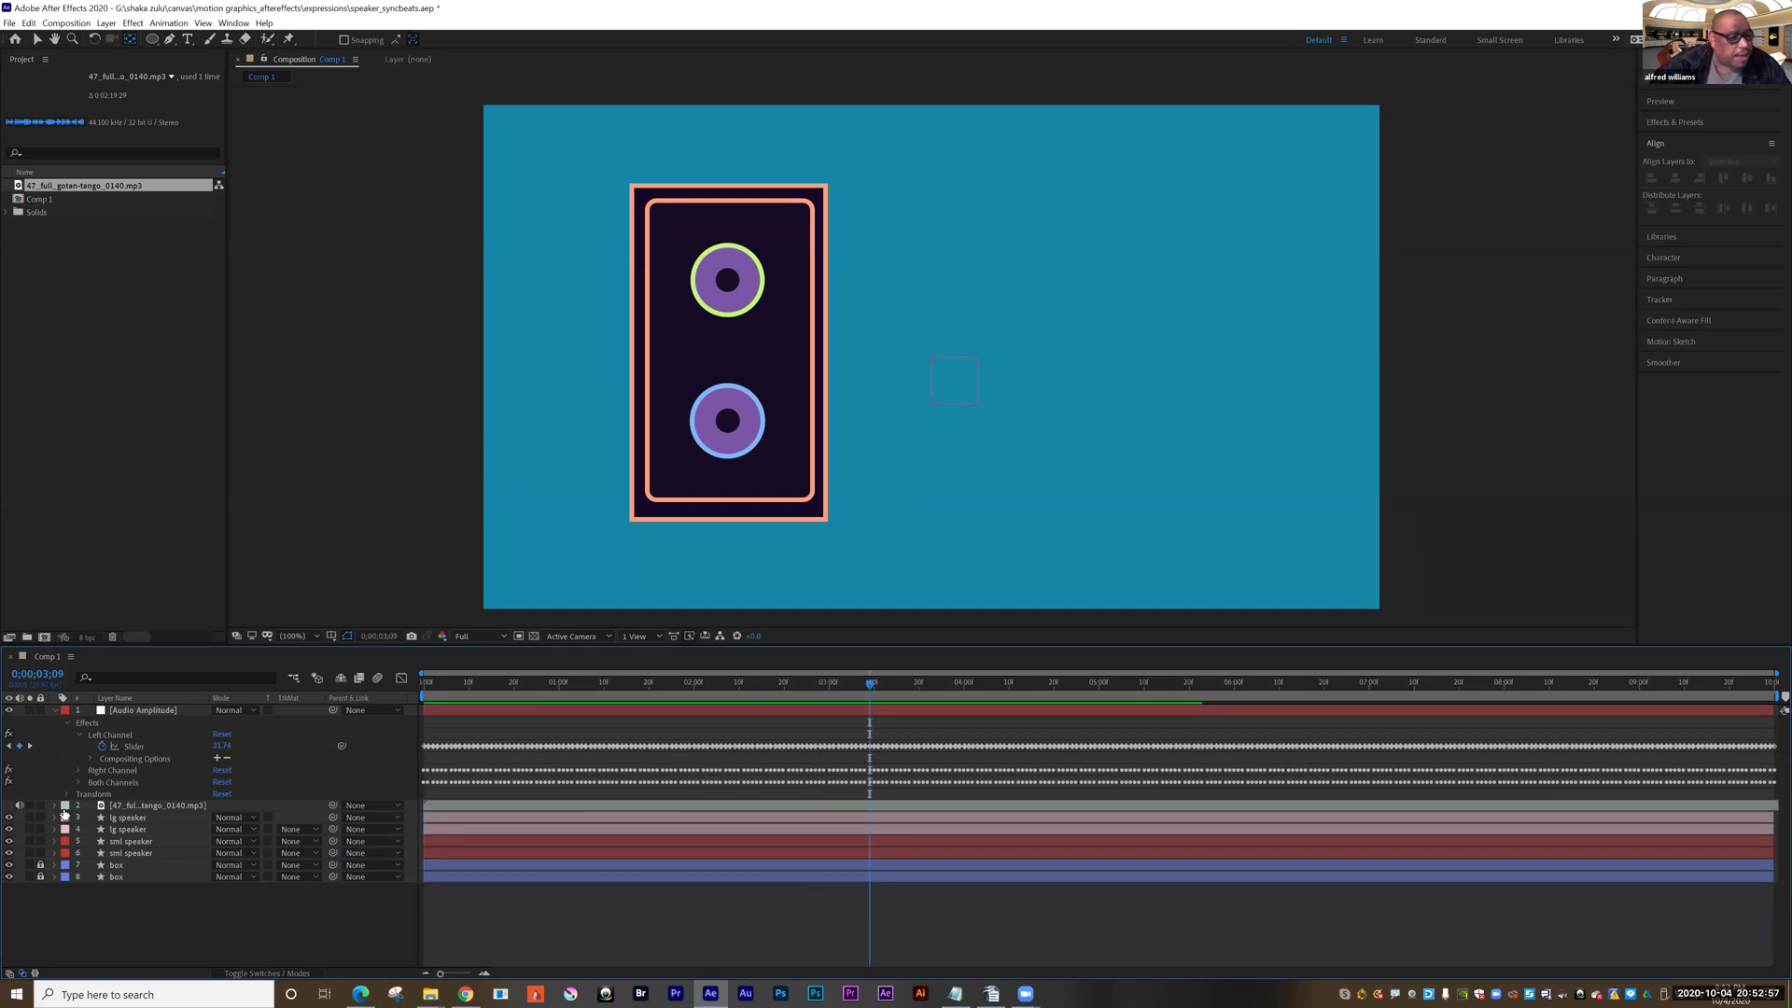
Step: Add a Scale expression to the small speaker's inner circle, linked to the Right Channel slider and ending in [temp+70, temp+70]
left_click(78, 736)
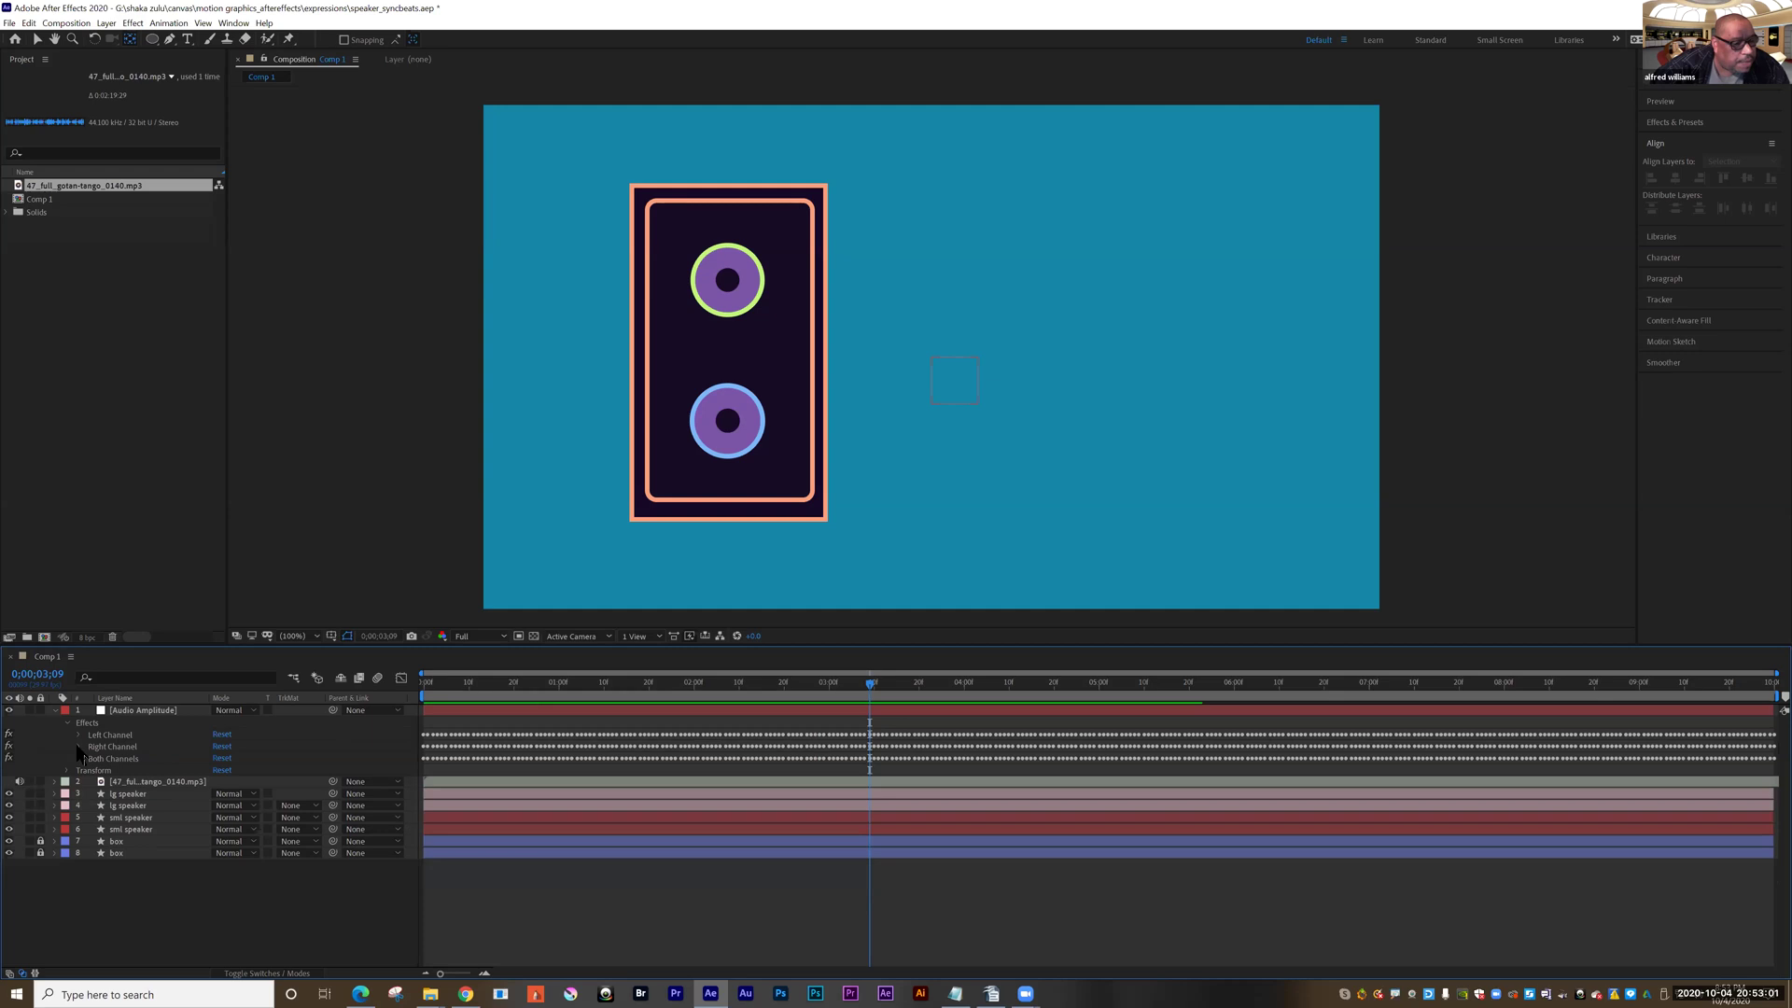
left_click(78, 747)
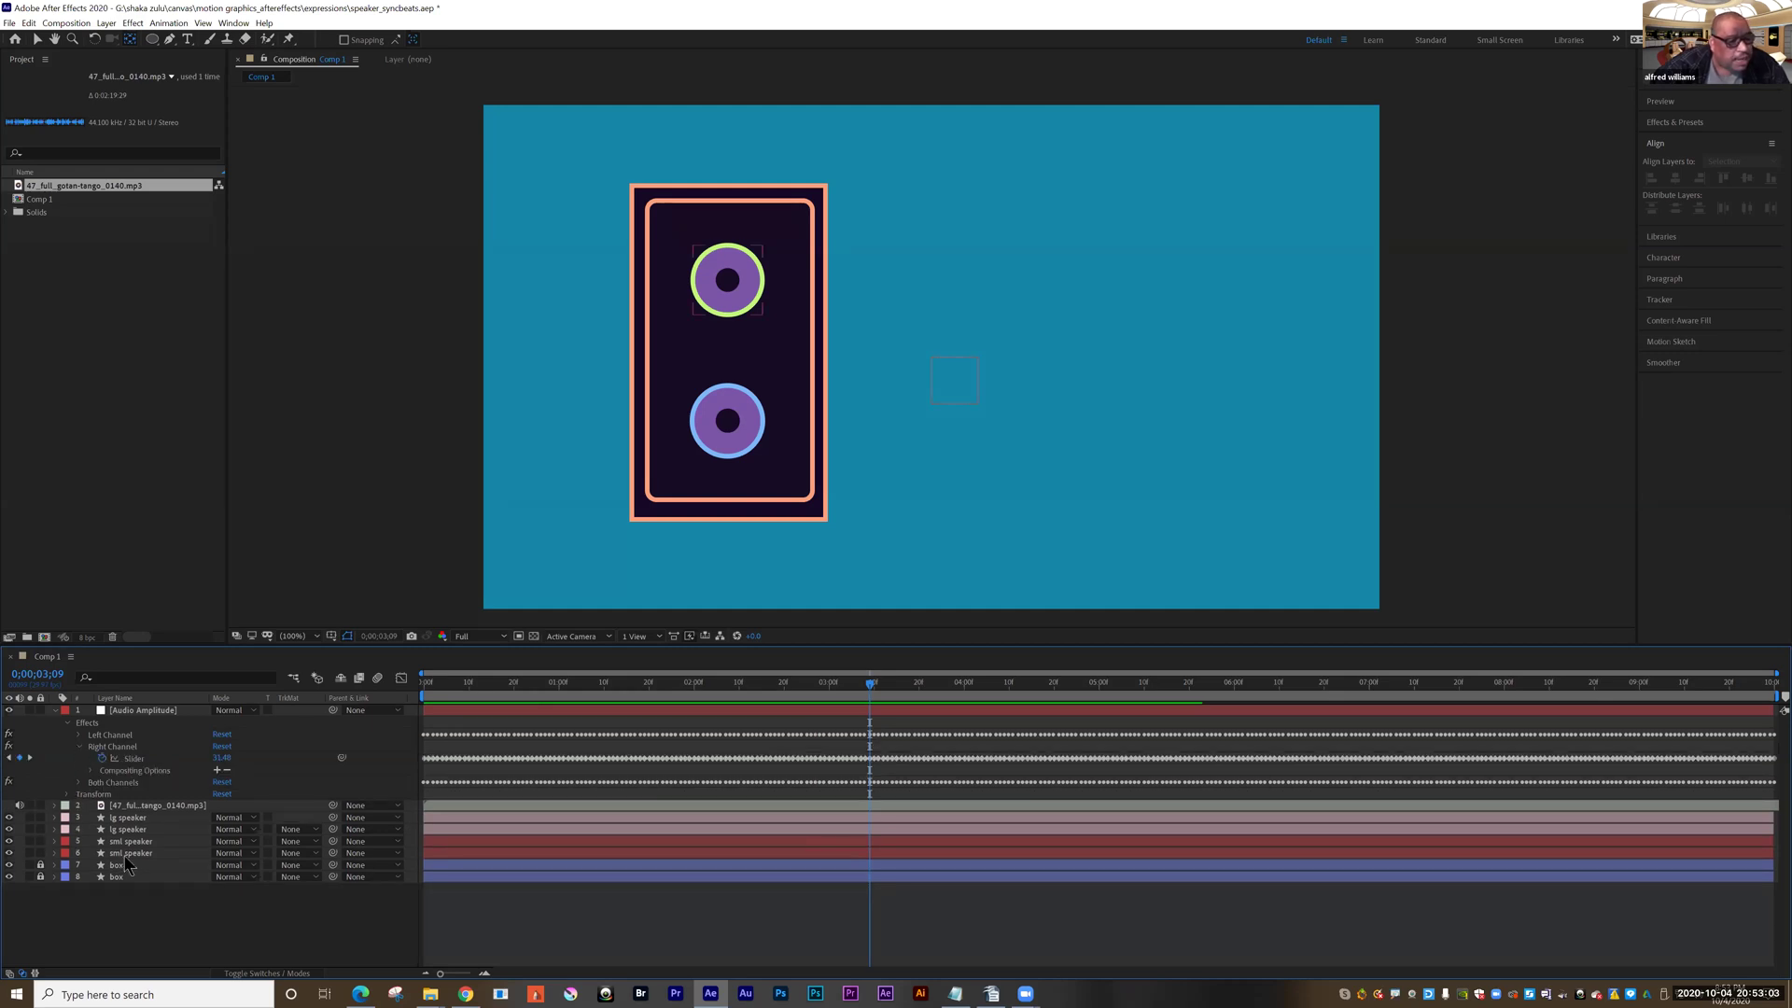
left_click(54, 842)
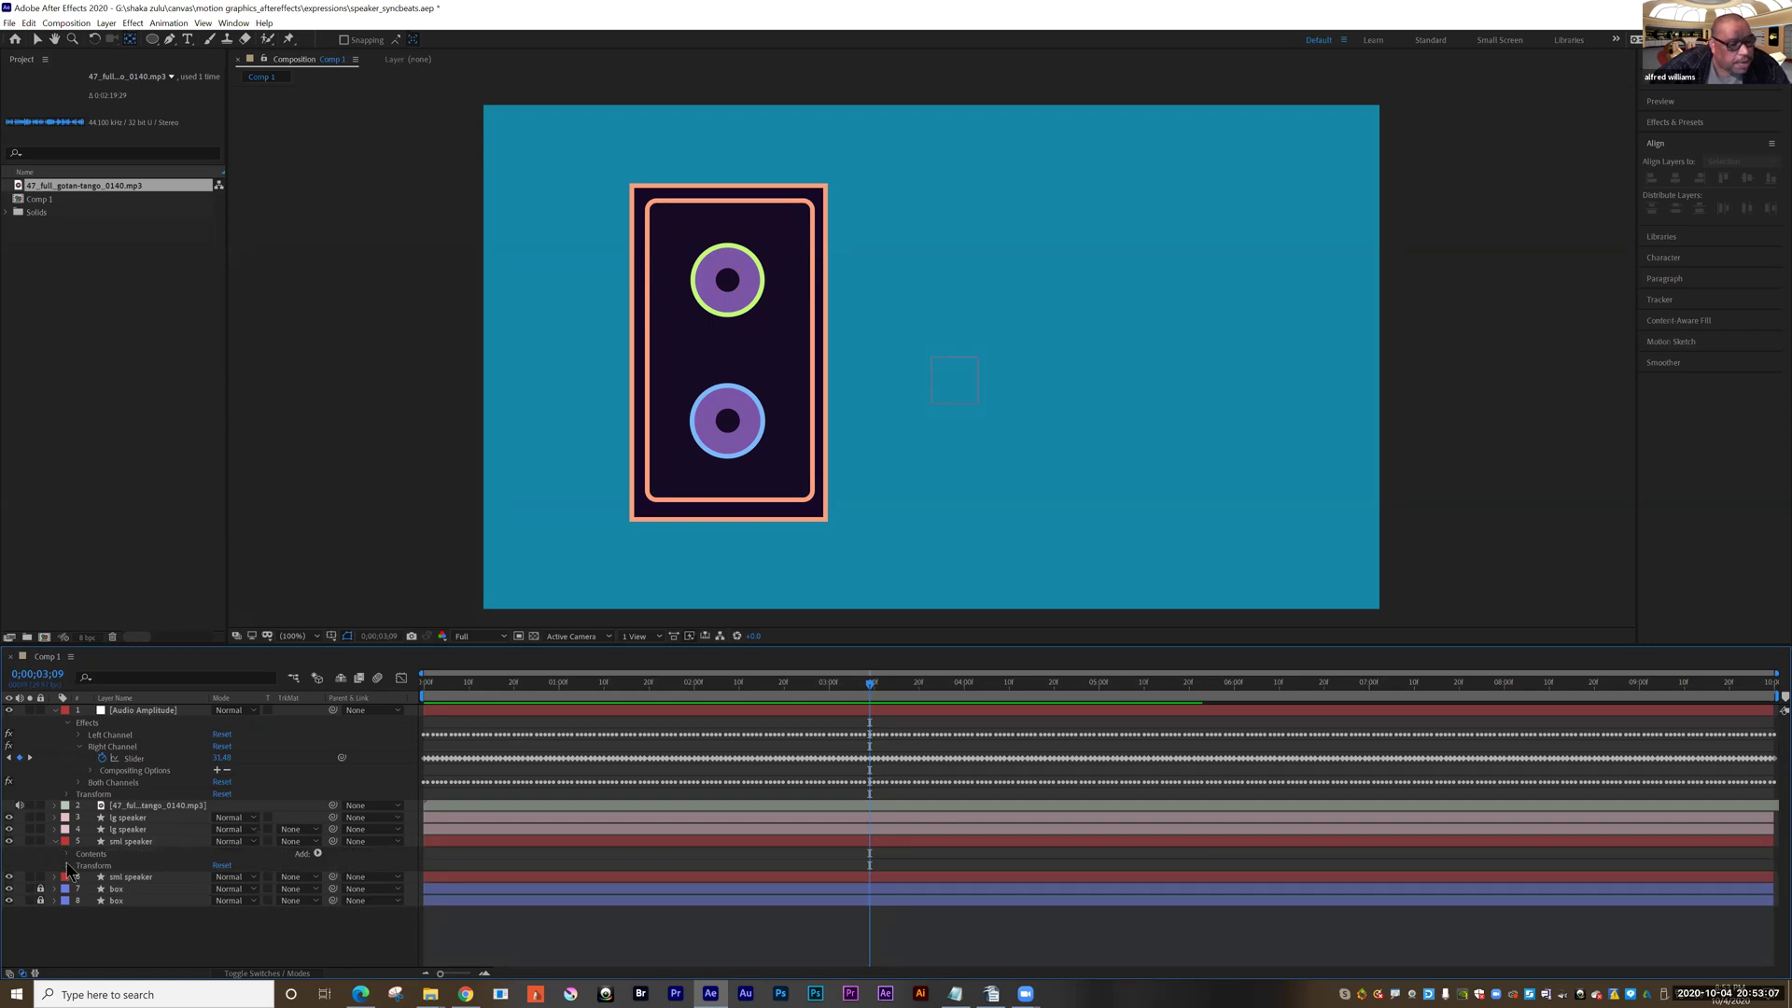
left_click(67, 867)
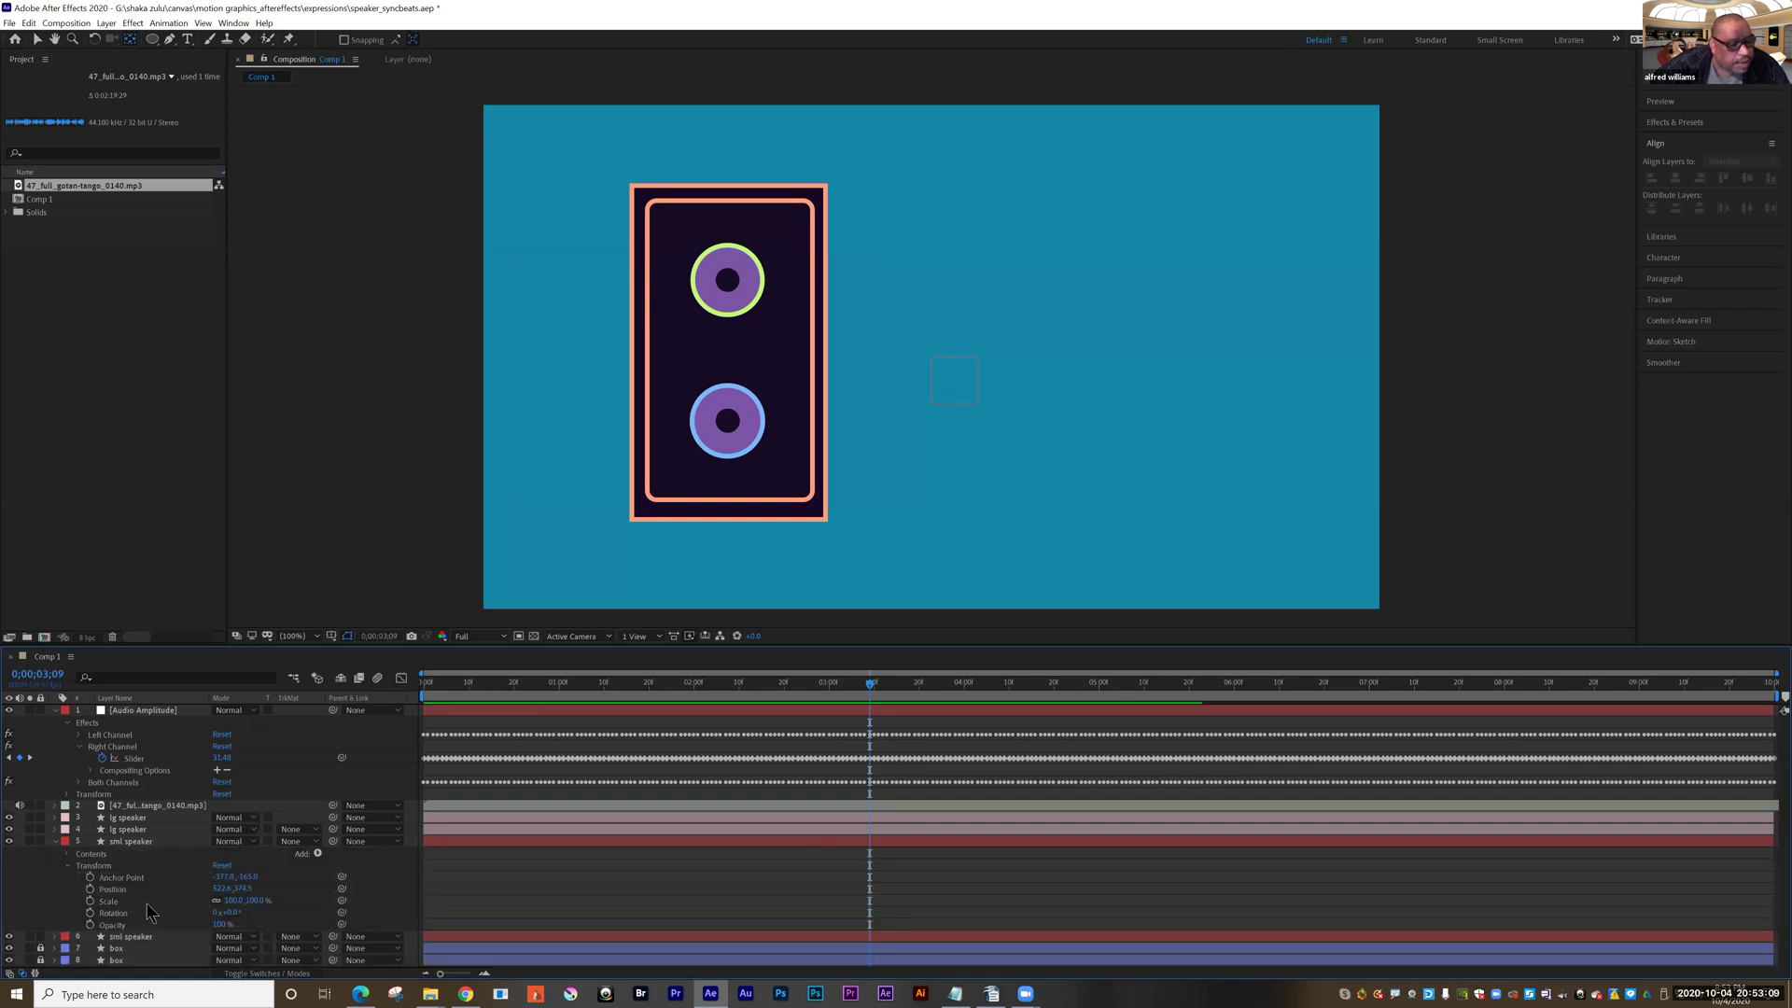
left_click(112, 902)
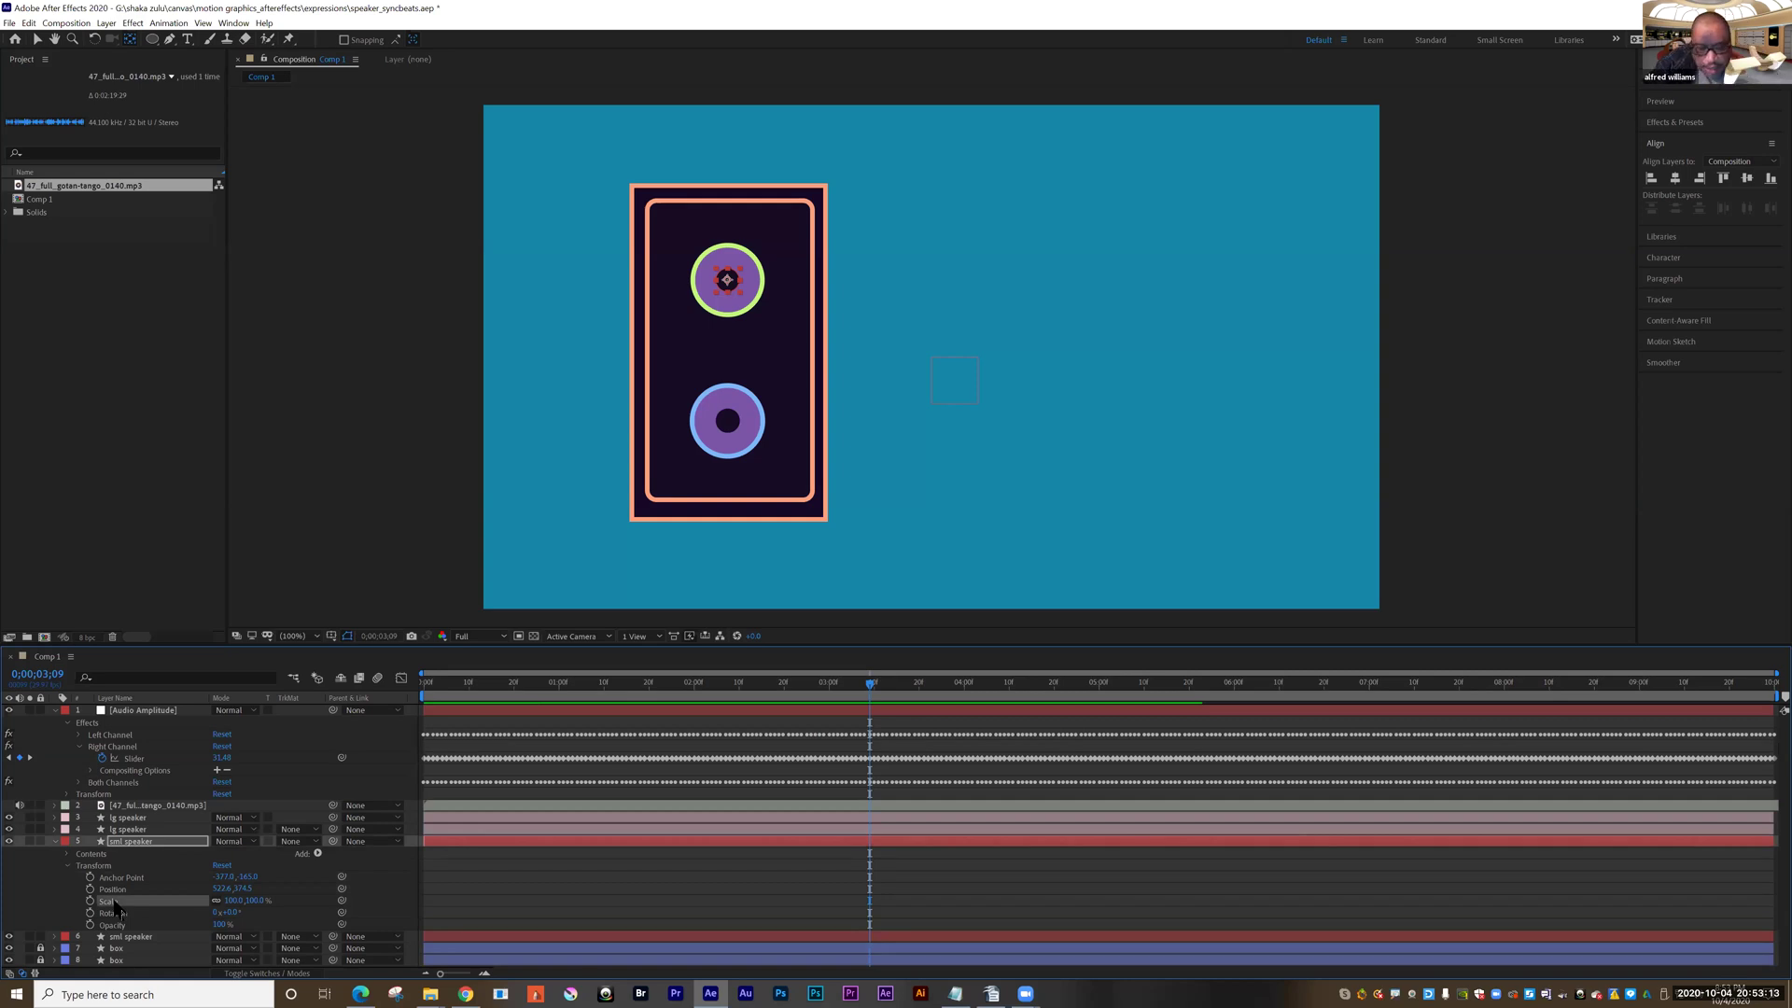
key("alt+shift+equal")
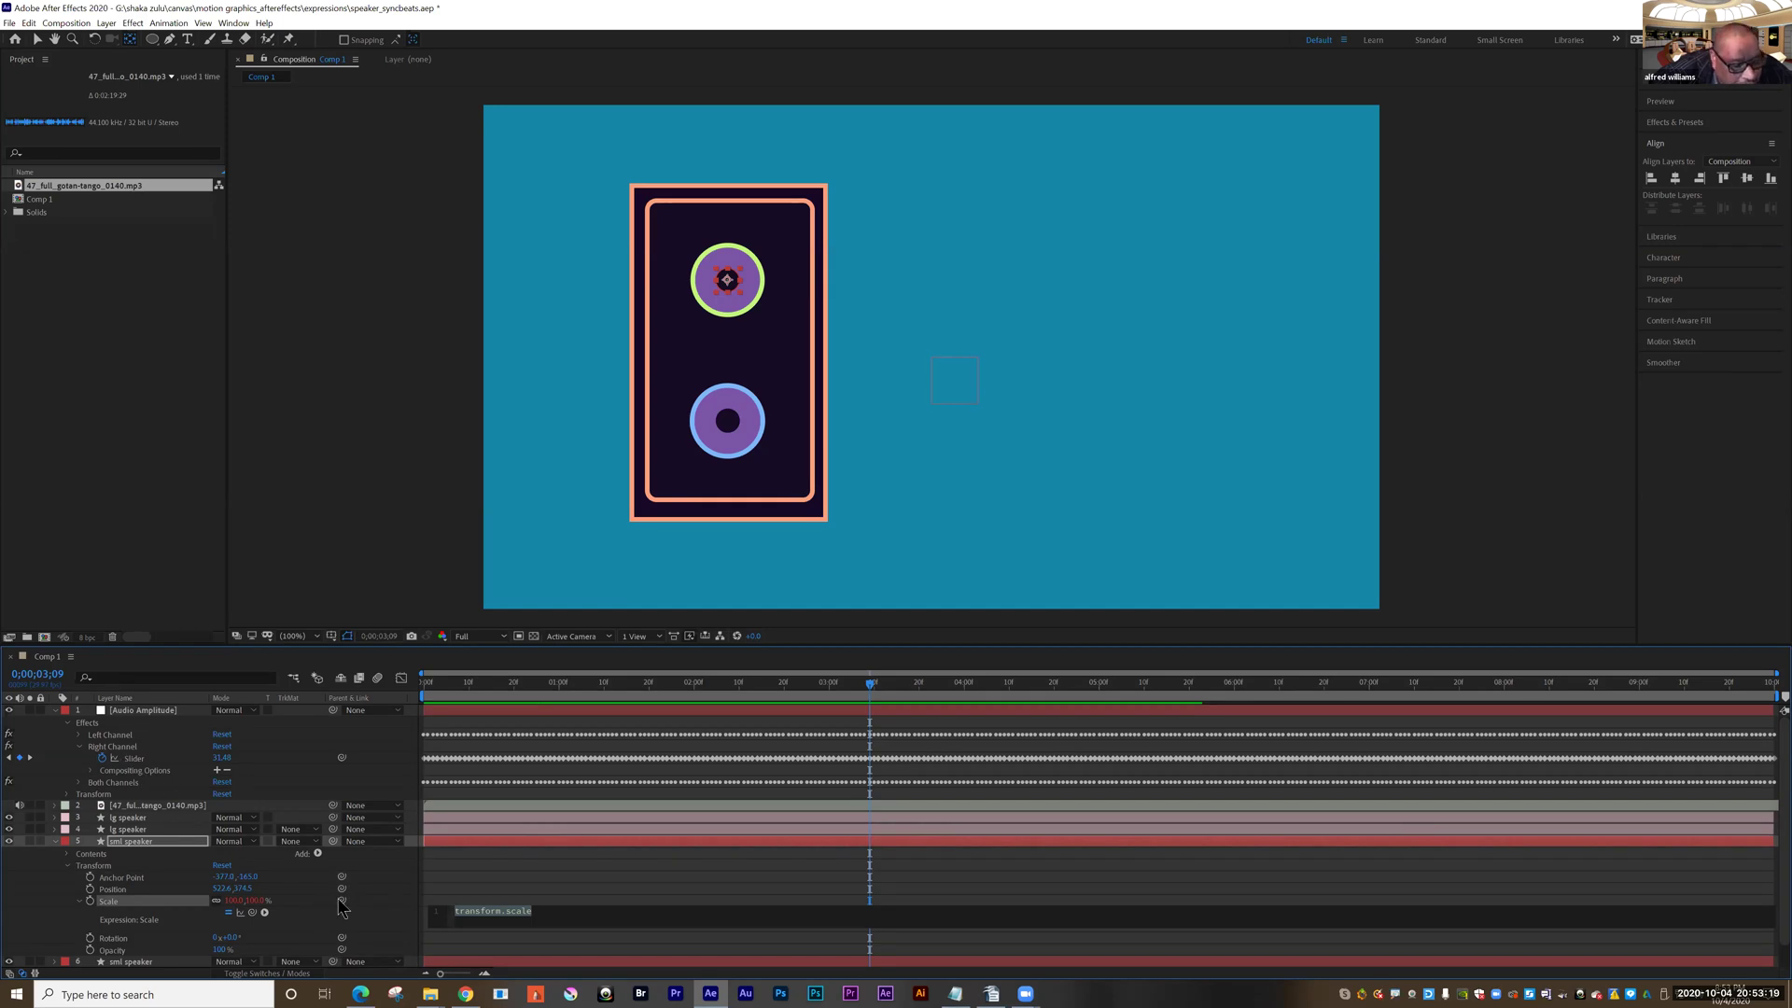
left_click_drag(342, 901, 135, 764)
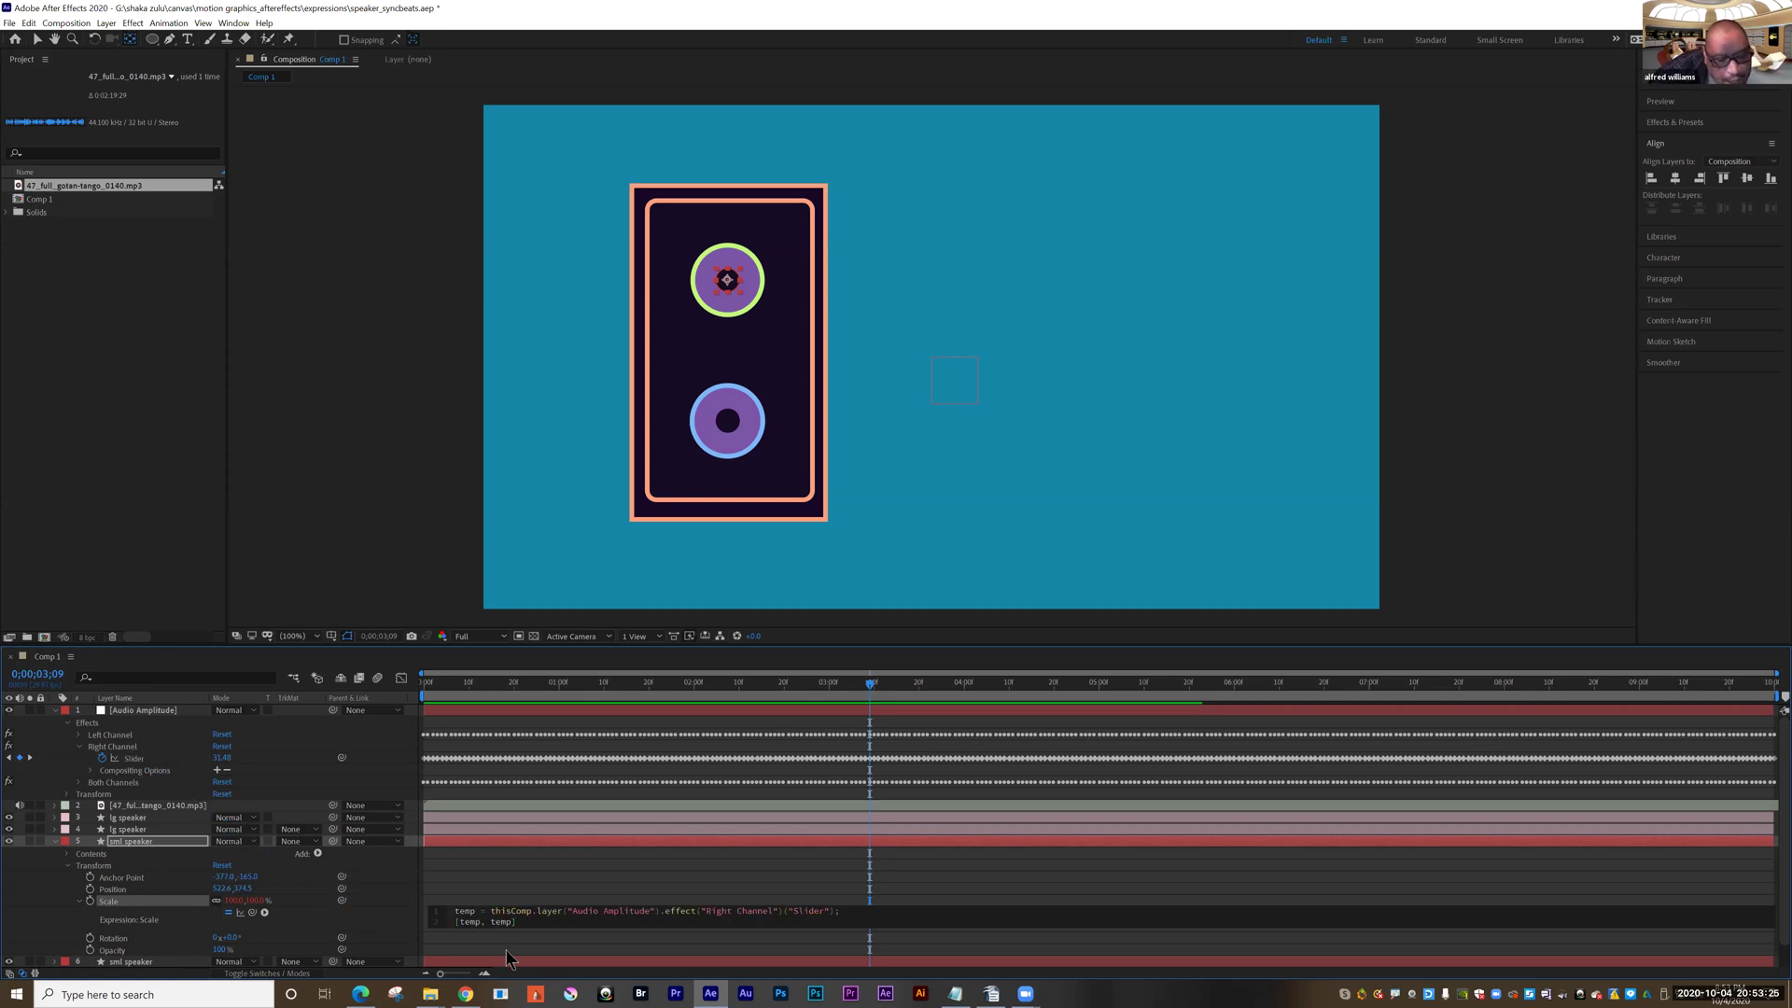
type("*70, temp")
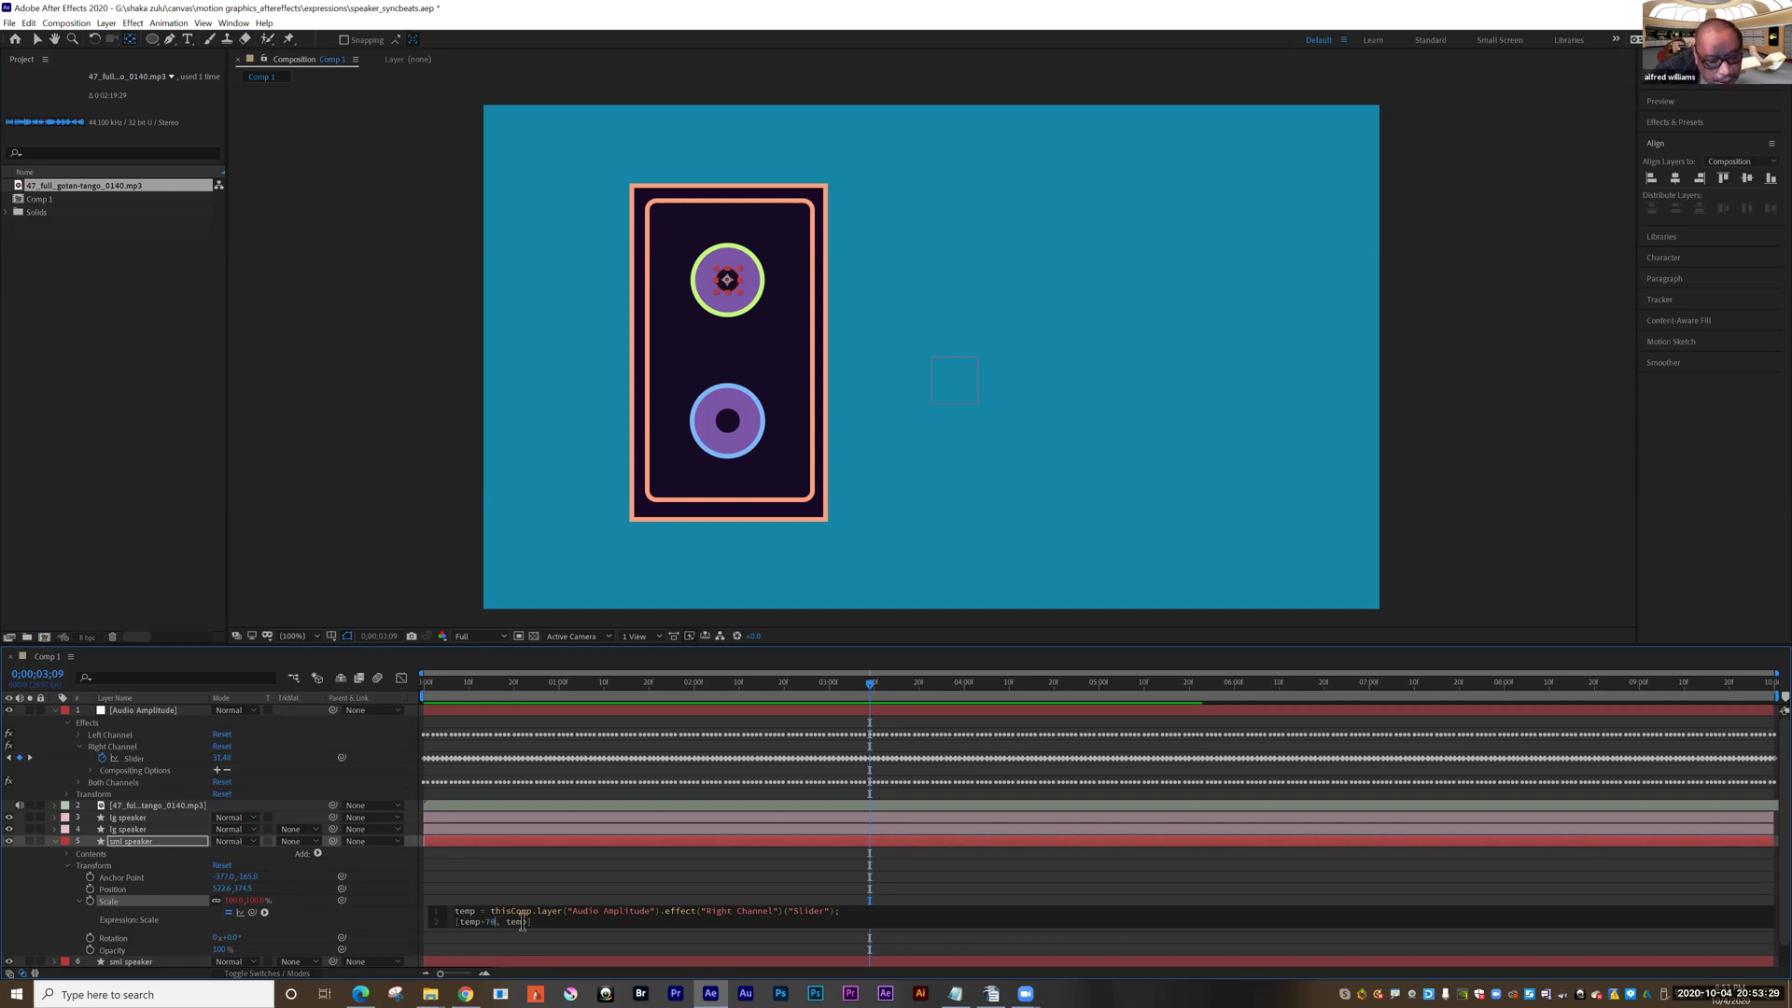
type("*70")
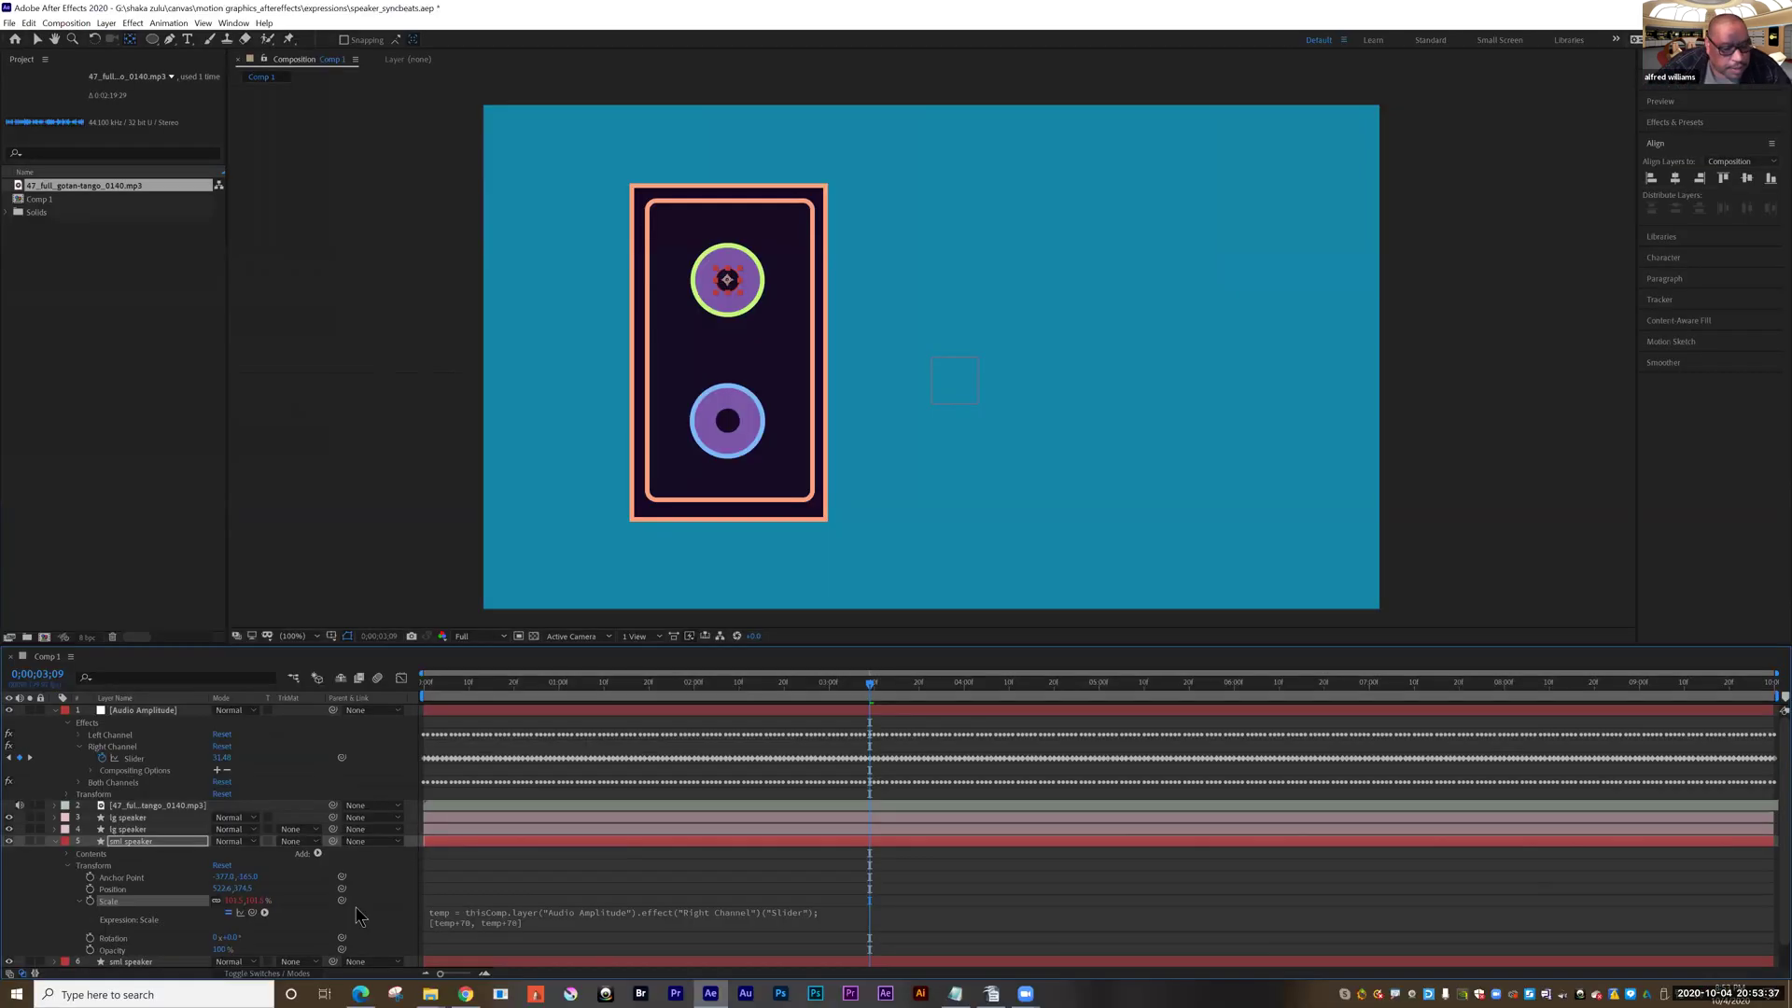
left_click(56, 844)
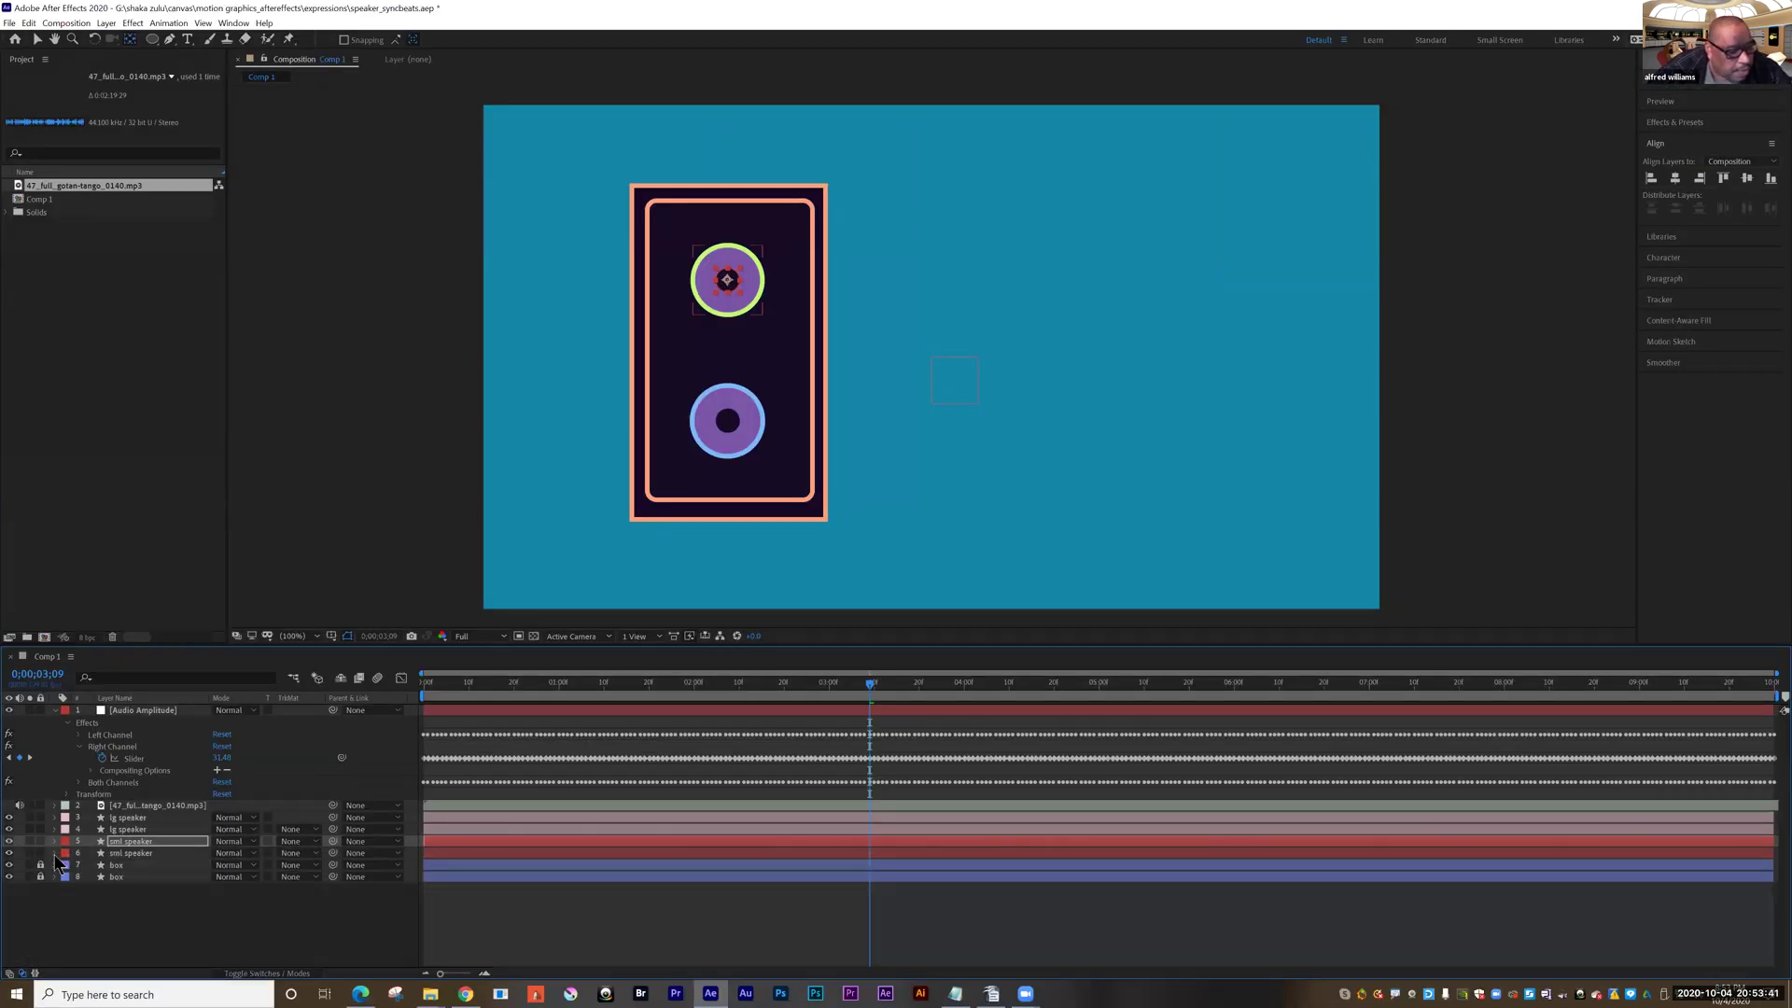
Step: Add a Scale expression to the small speaker's outer circle, linked to the Right Channel slider and ending in [temp+70, temp+70]
left_click(55, 853)
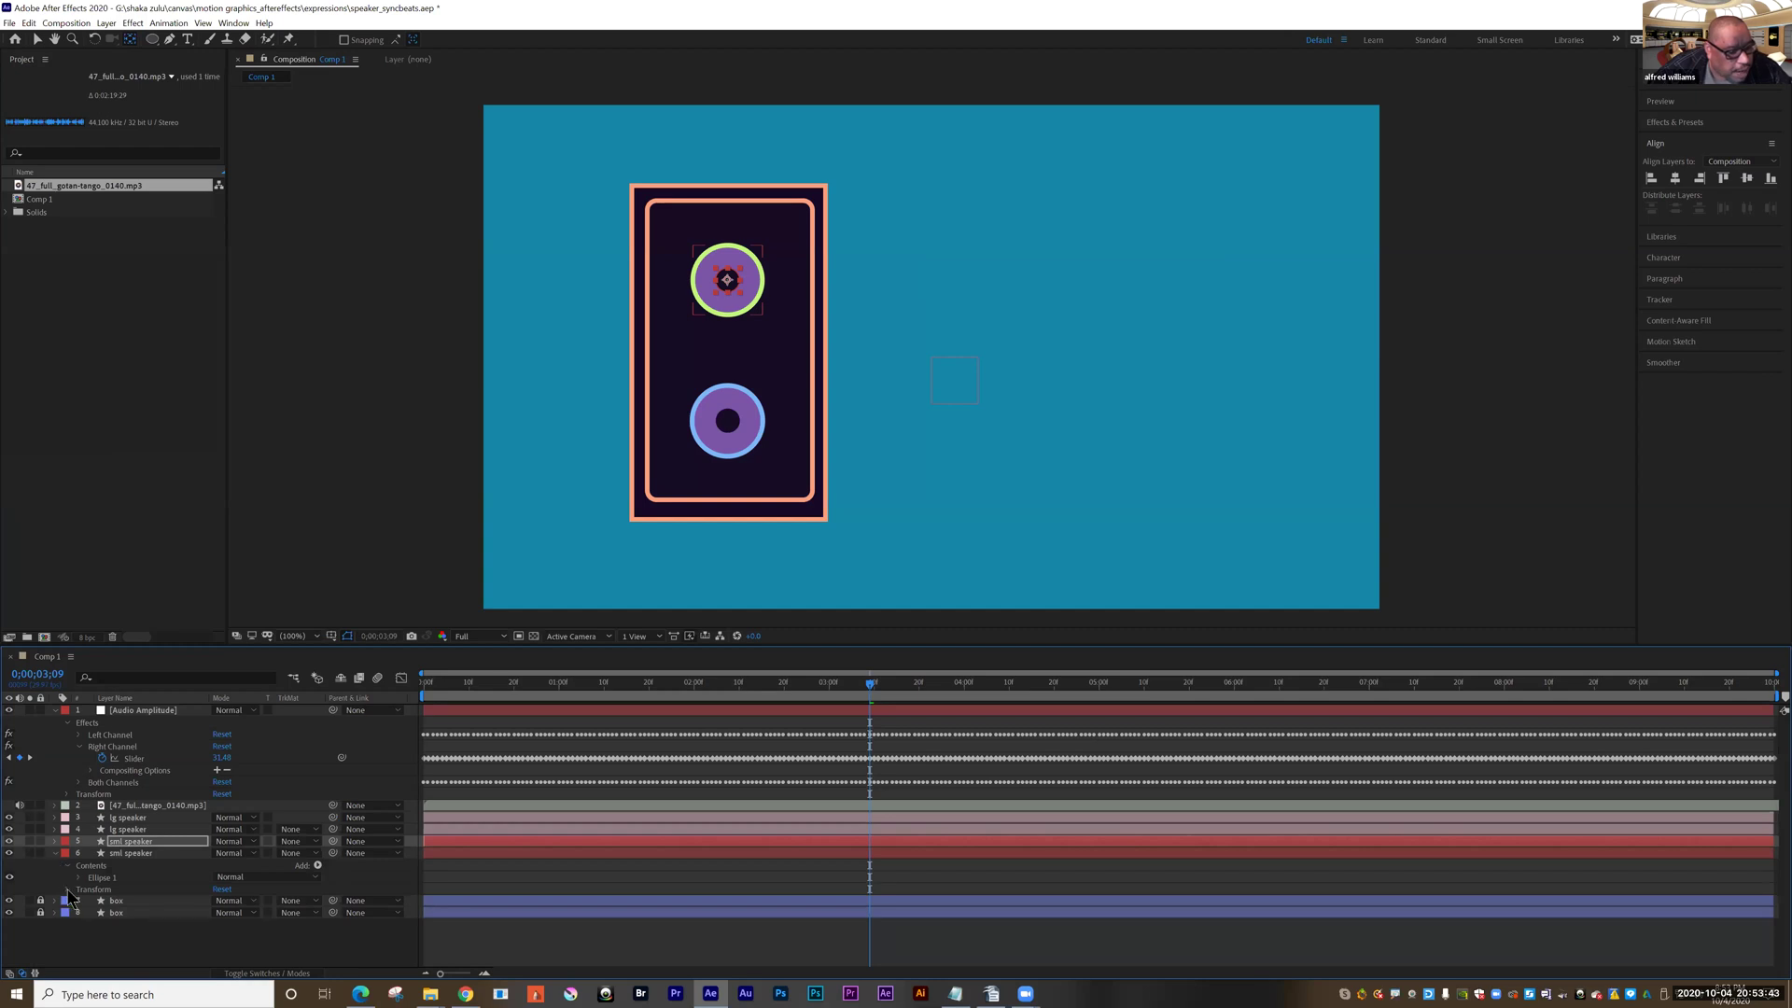
left_click(67, 889)
left_click(117, 924)
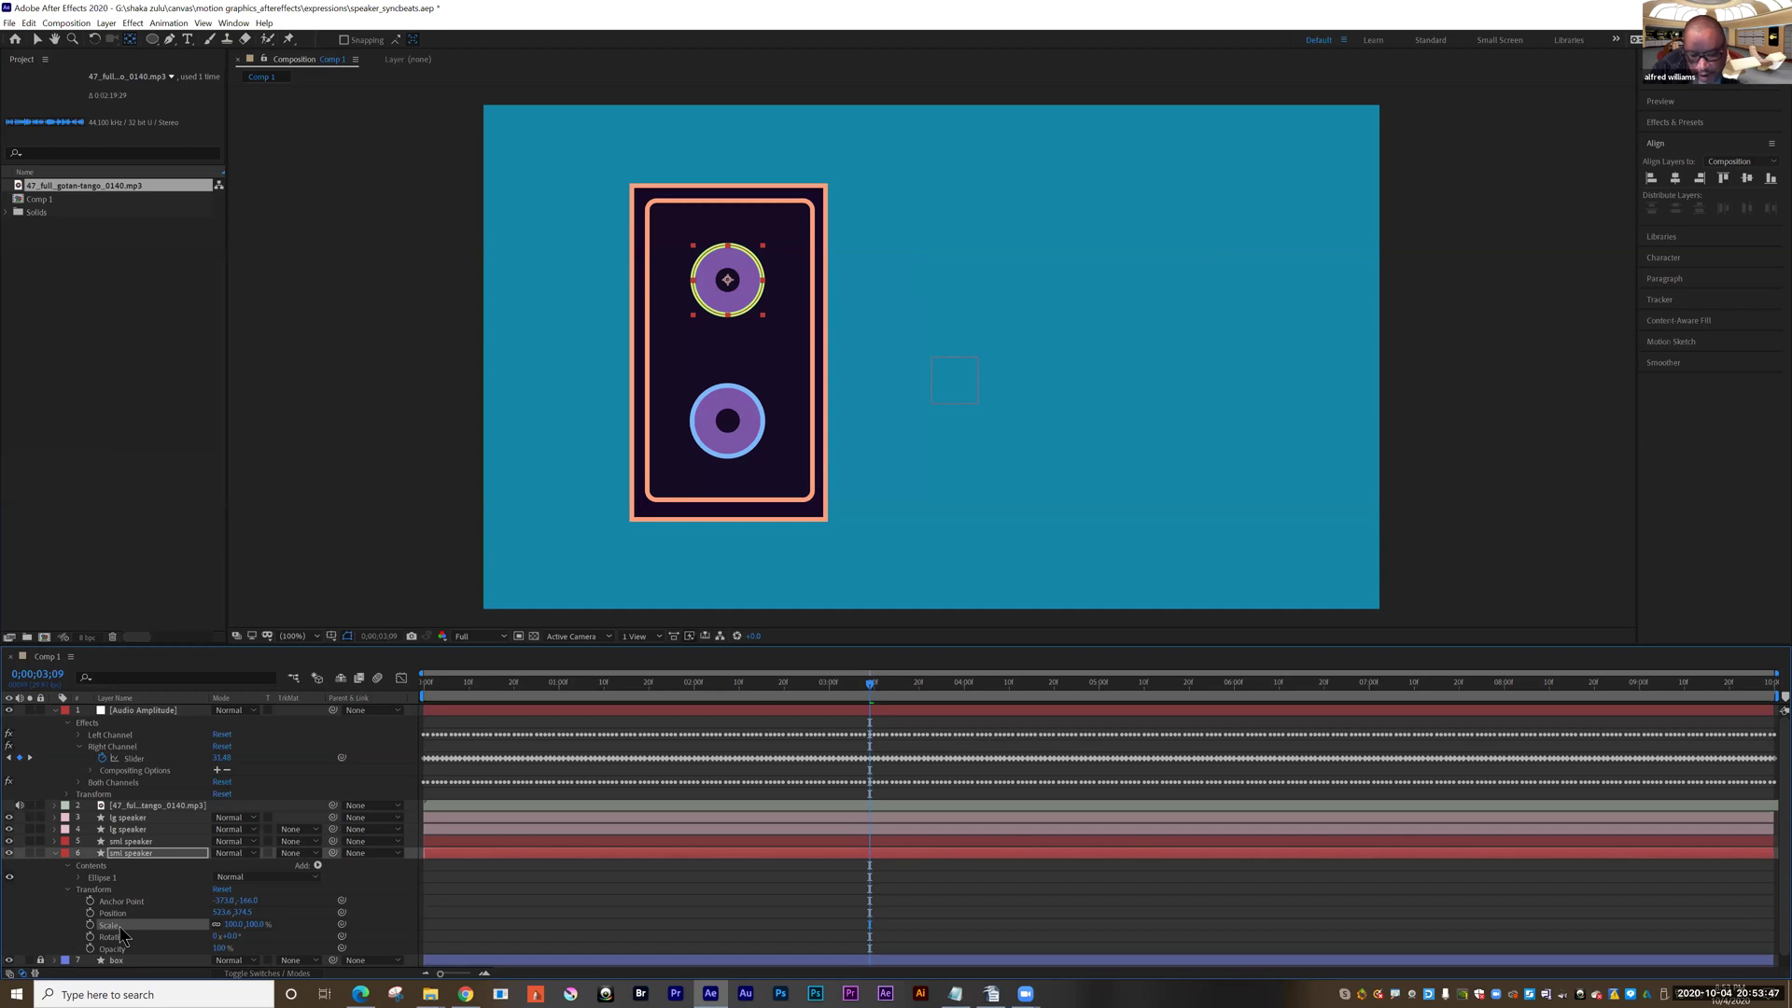
key("alt+shift+equal")
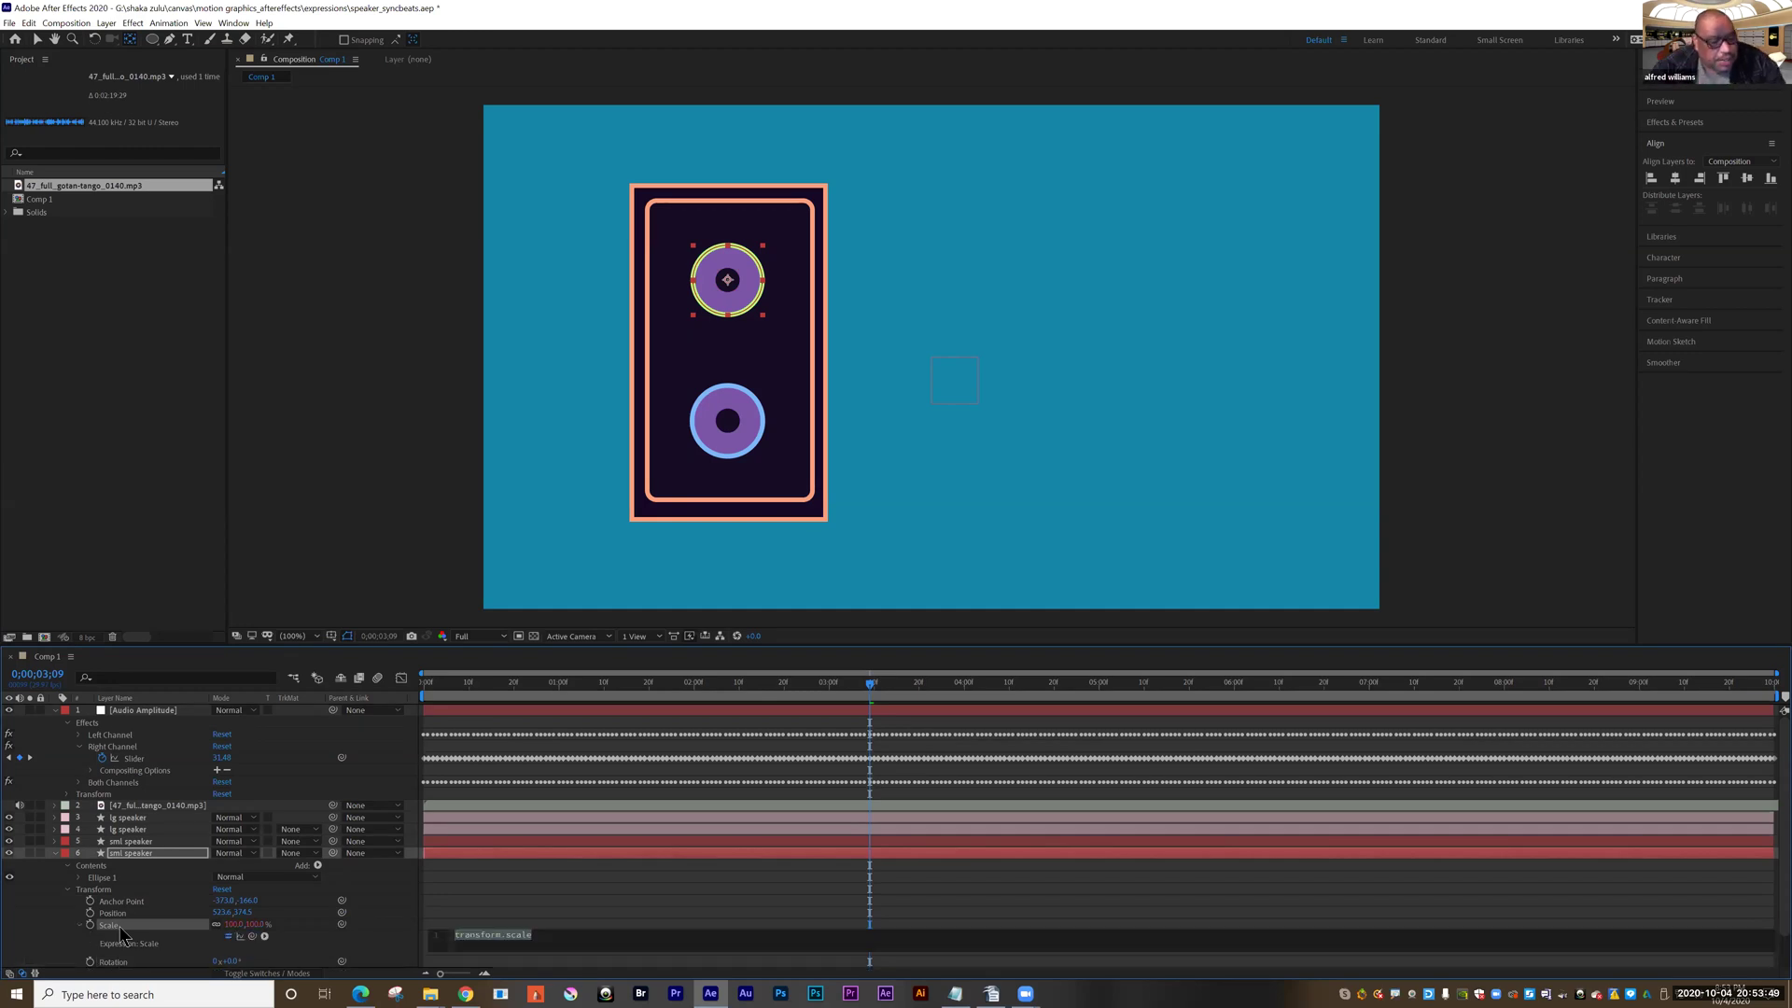
left_click_drag(342, 923, 145, 769)
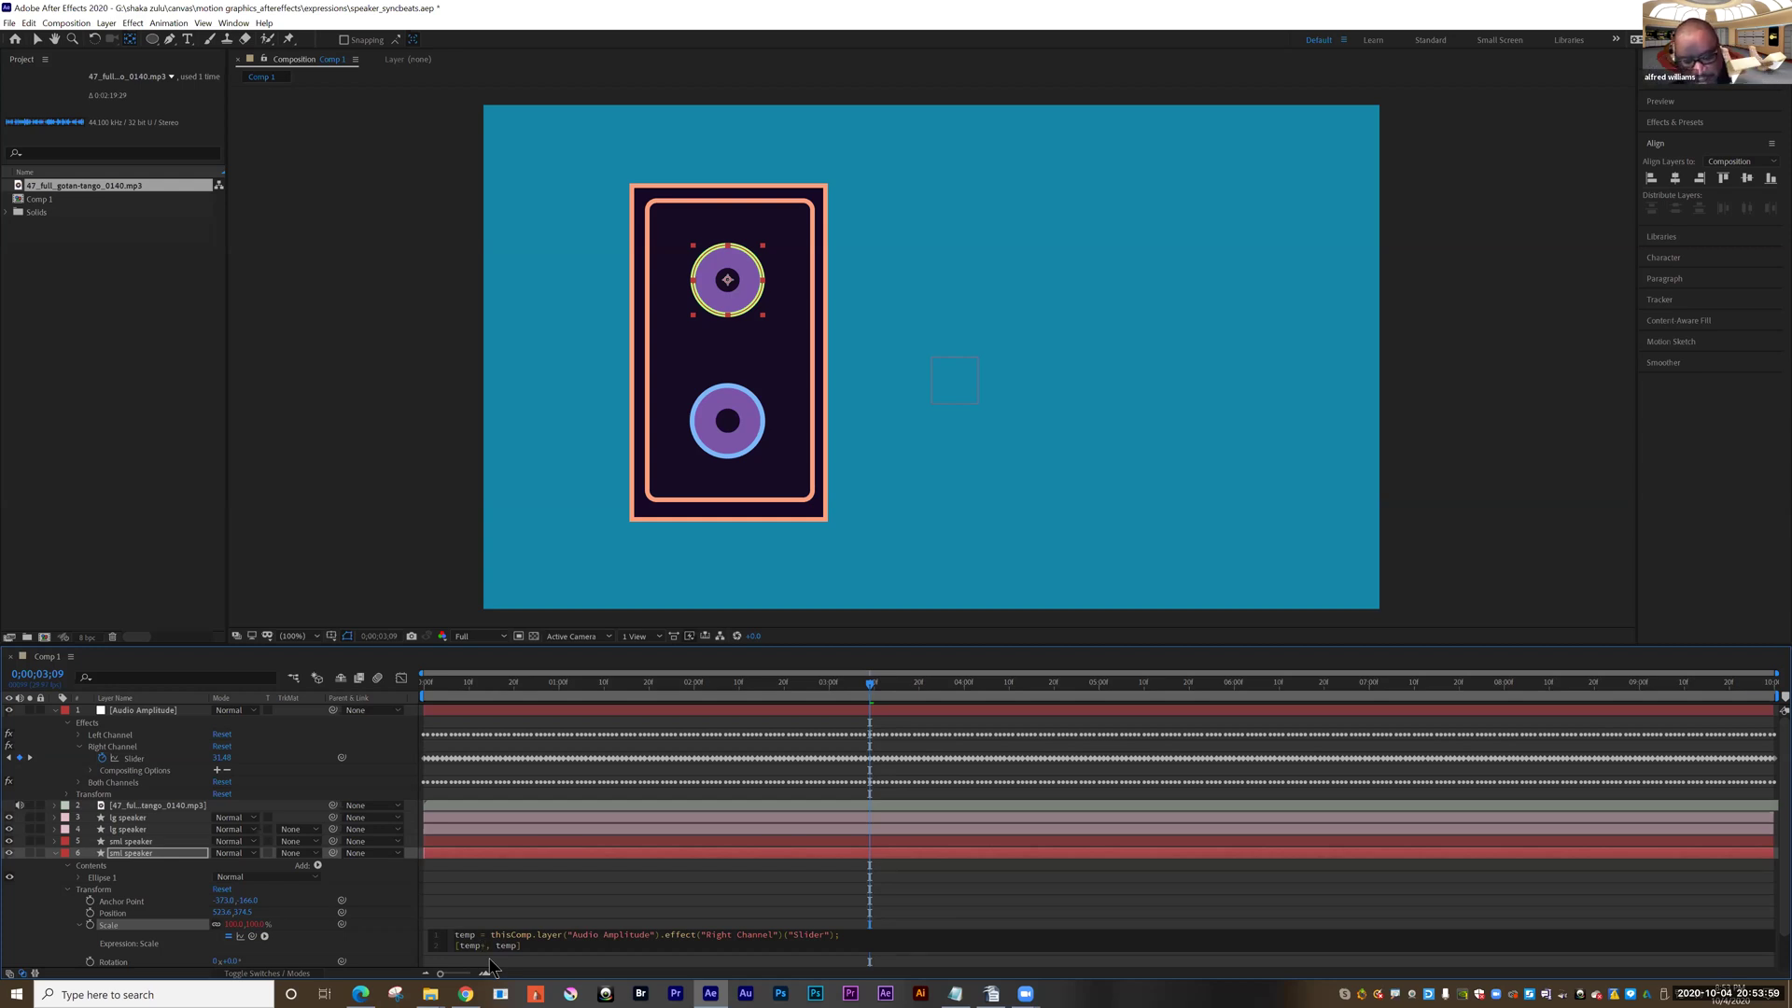
type("0")
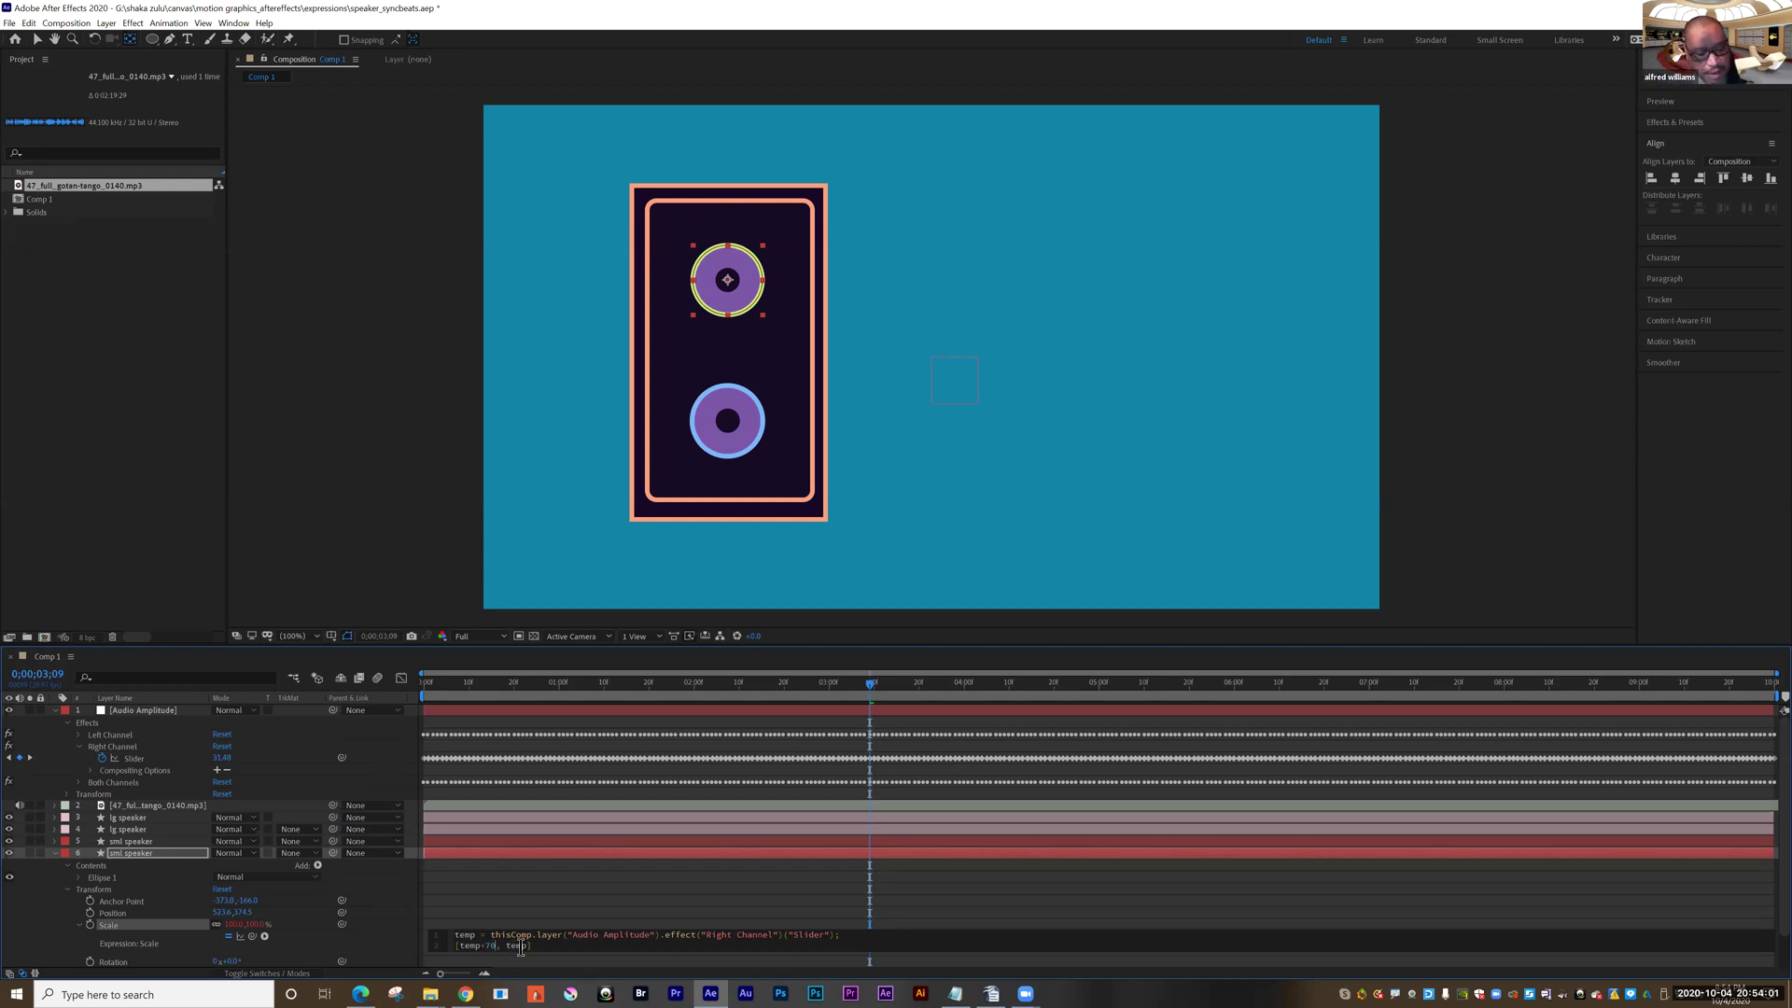
type("+70")
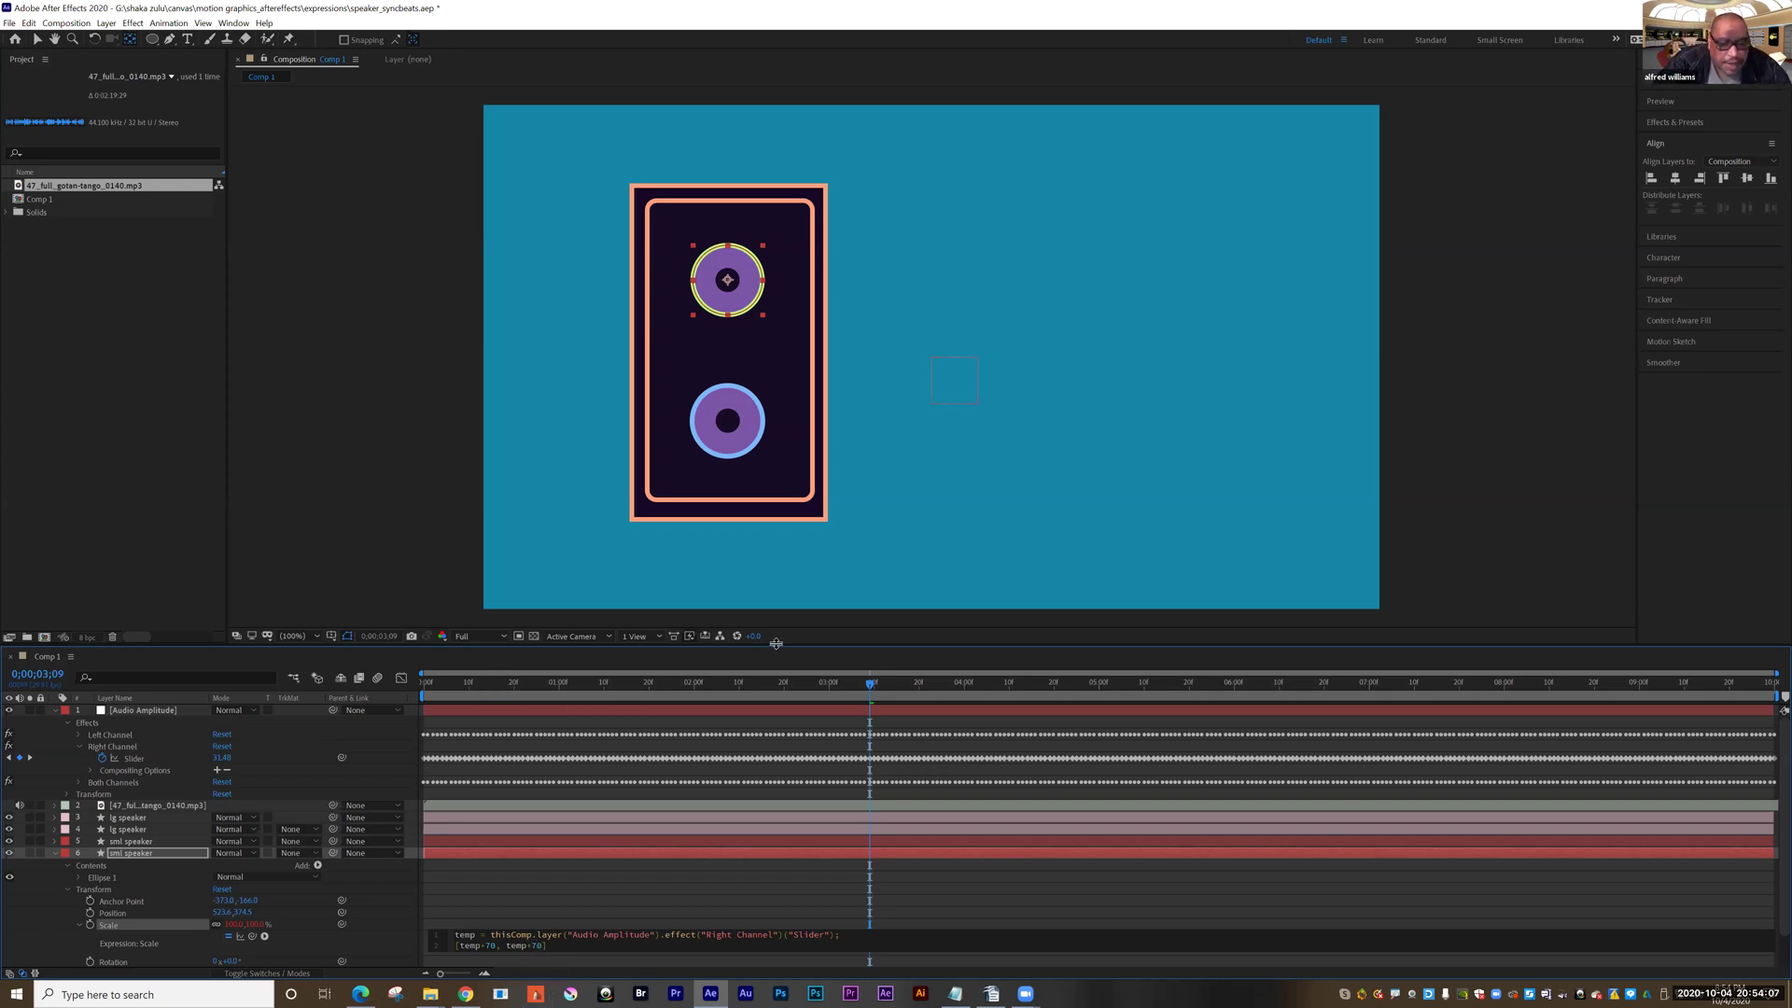
left_click(58, 866)
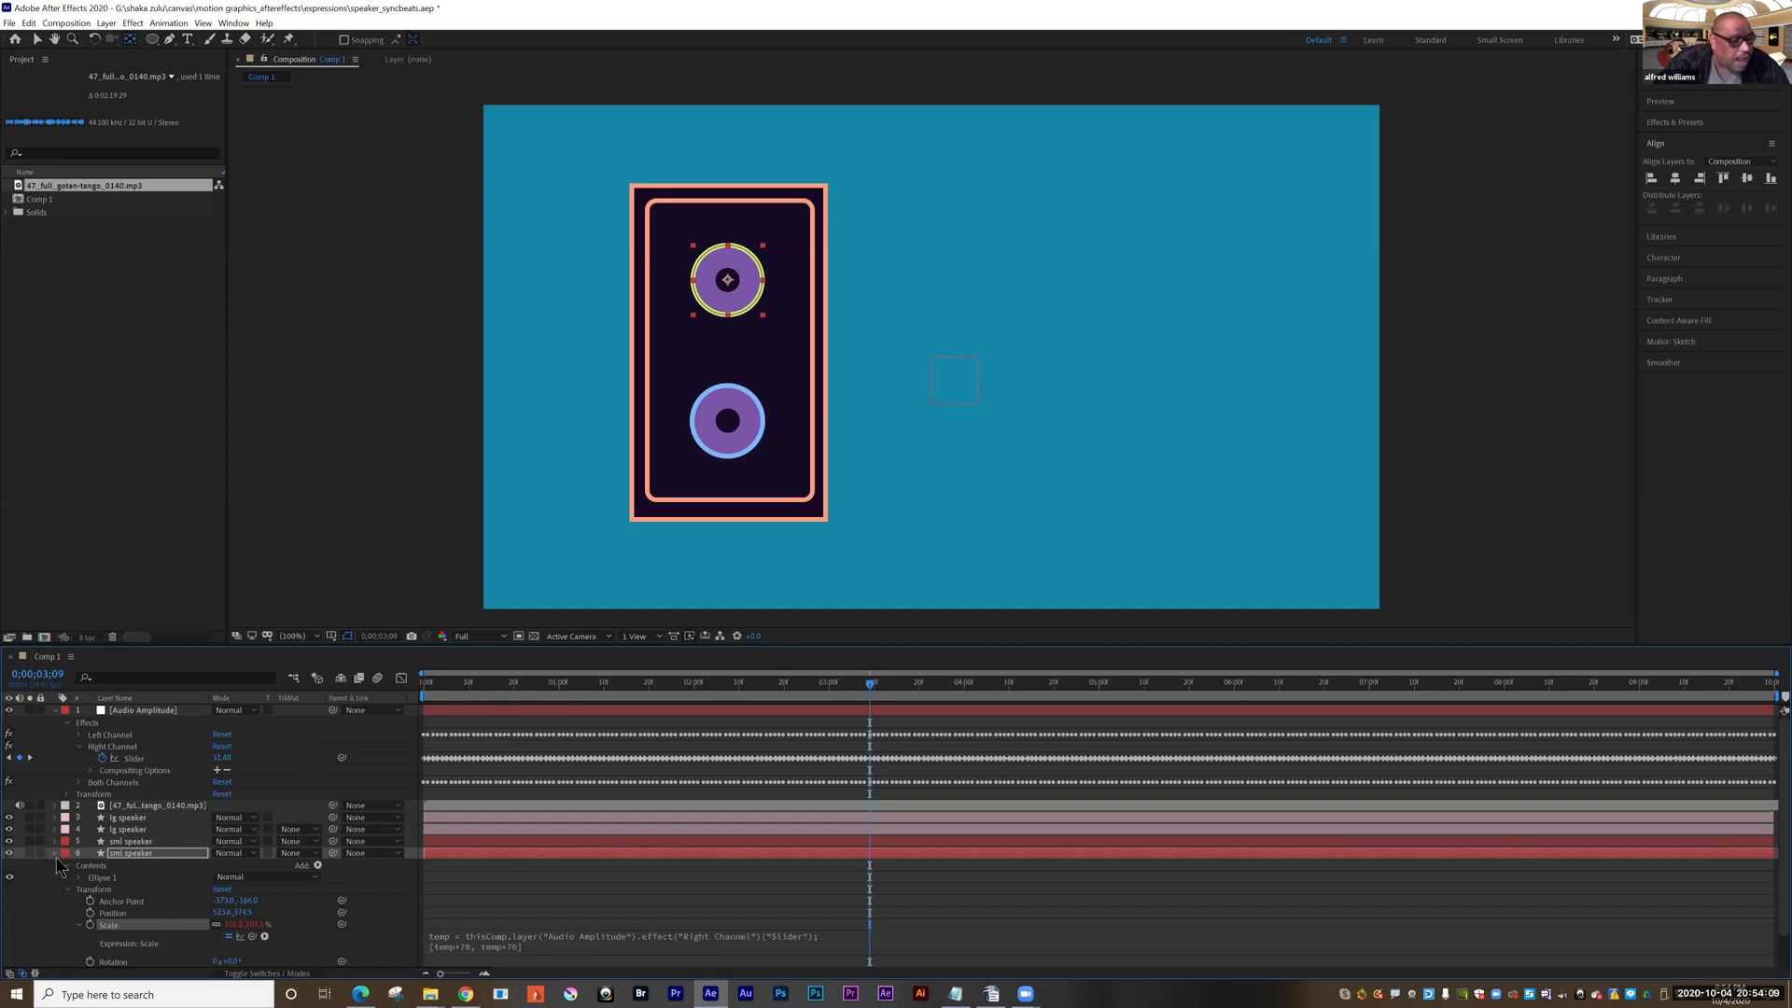
left_click(54, 853)
Step: Collapse the Audio Amplitude layer and preview the composition from the first frame to check both speakers' pulsing
left_click(66, 724)
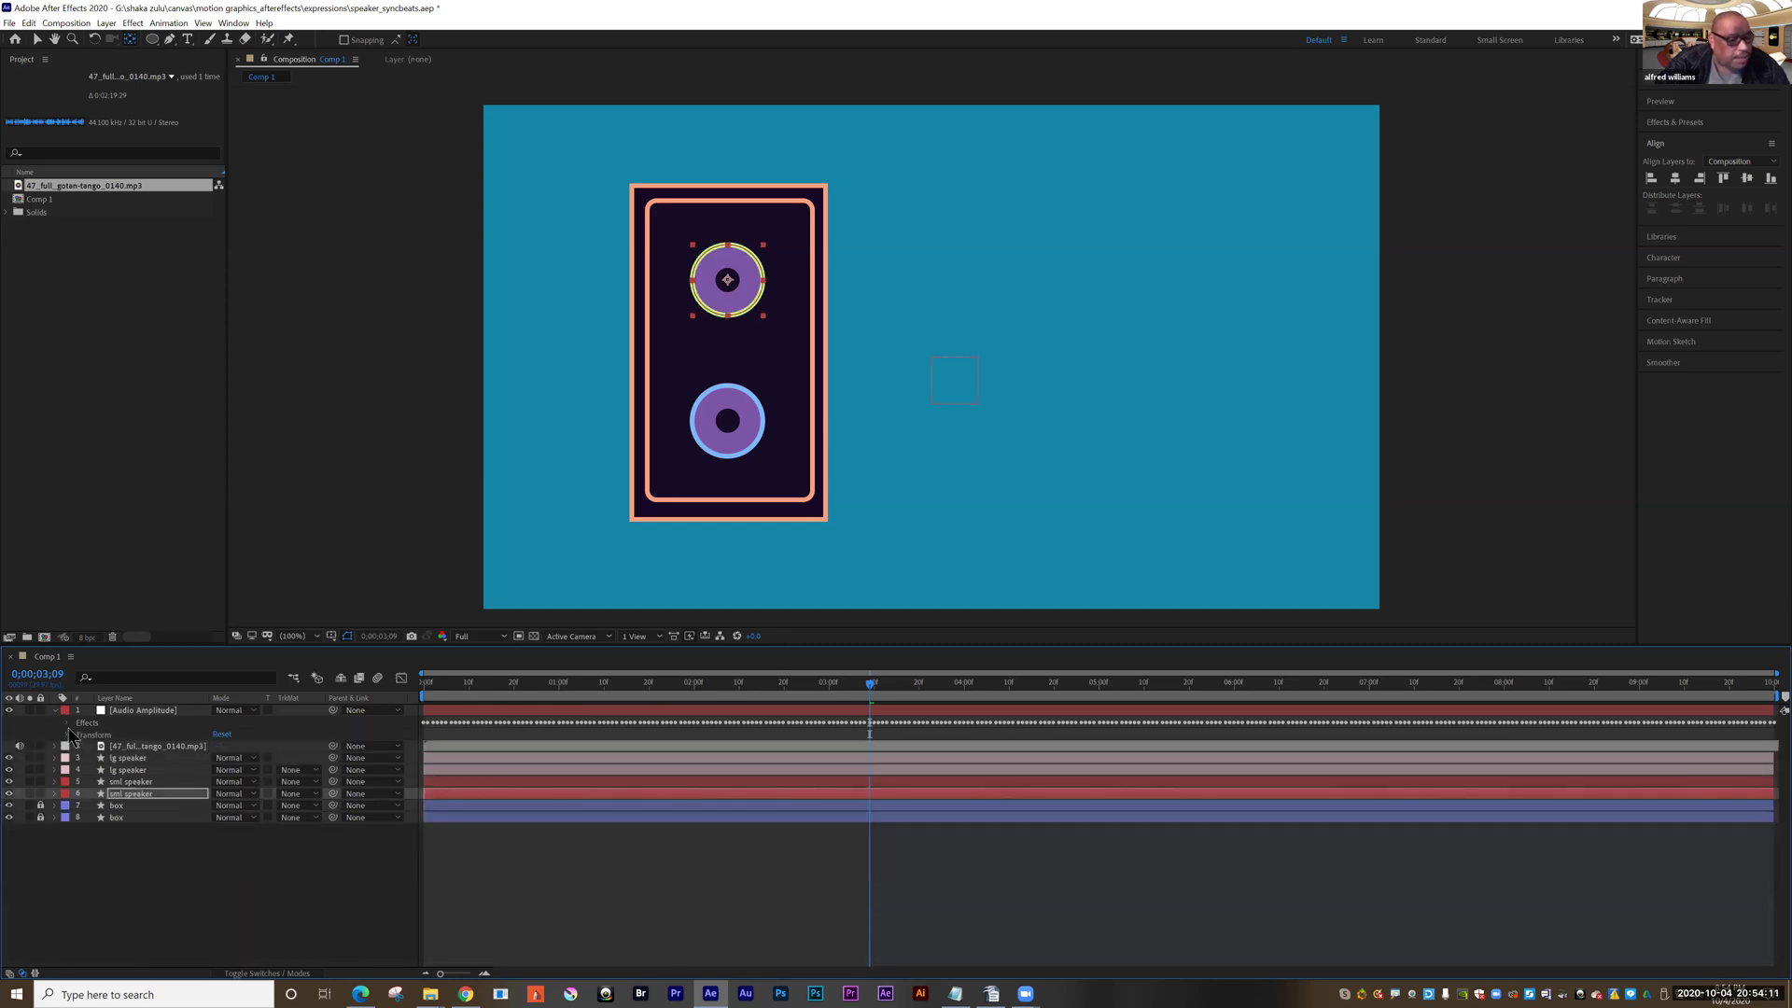
left_click(54, 711)
left_click_drag(871, 691, 424, 691)
key("space")
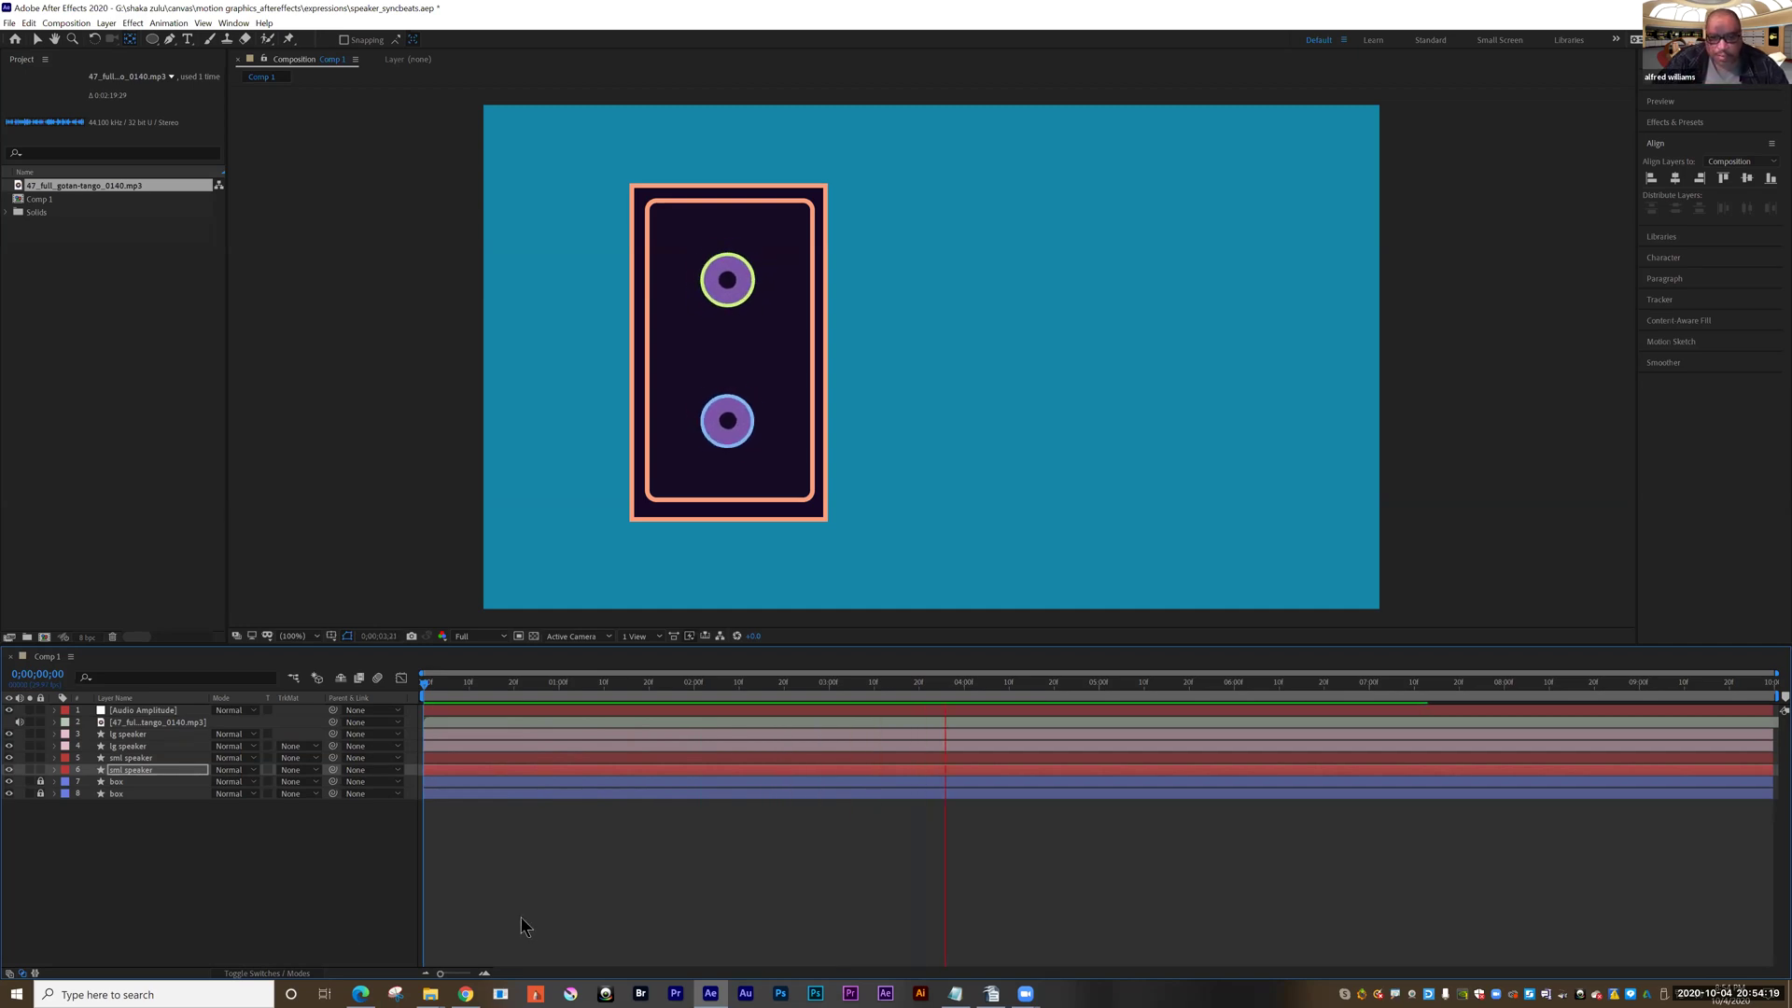
key("space")
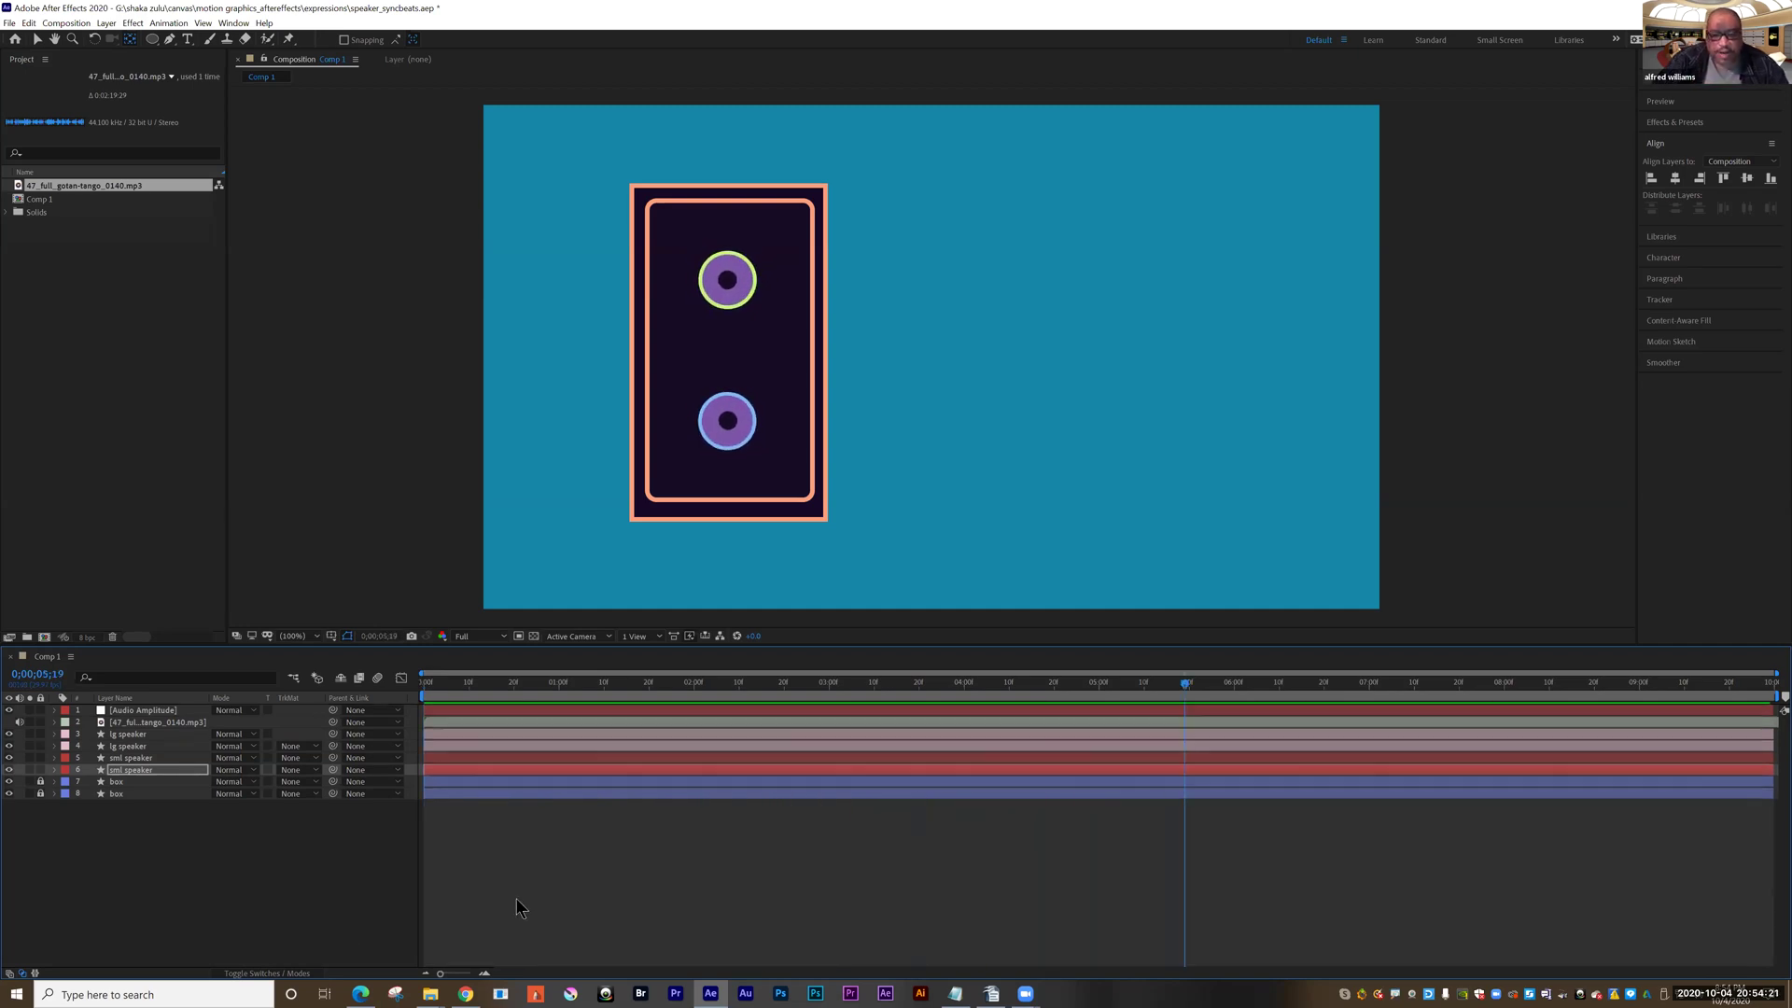